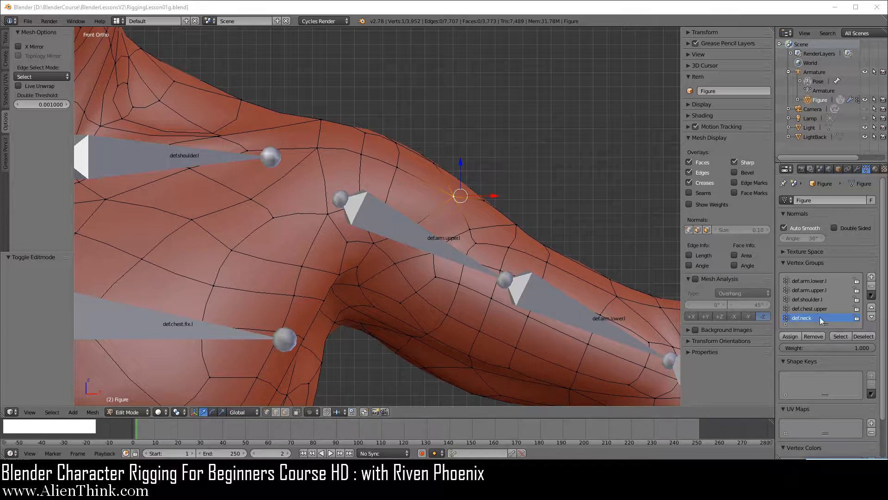
Assign the selected shoulder vertex to the def.arm.upper.l vertex group at weight 1.000 and widen the vertex weights display.
left_click(813, 292)
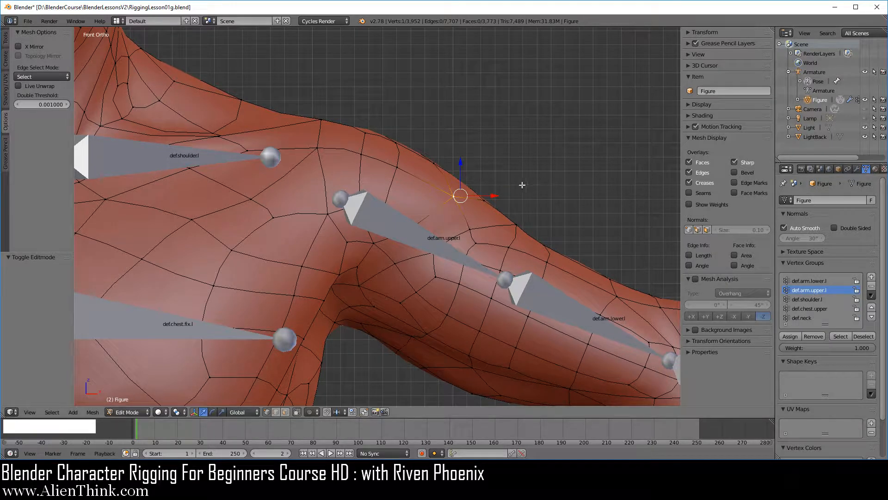
left_click(795, 337)
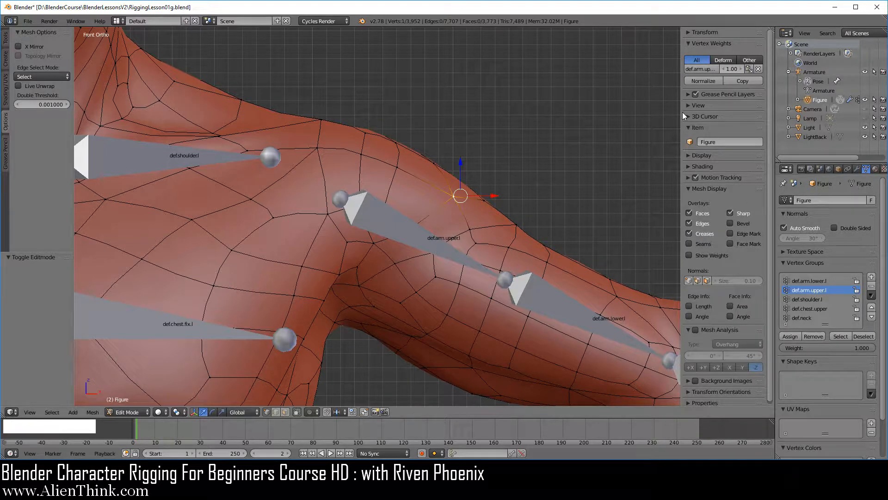
left_click_drag(681, 112, 631, 106)
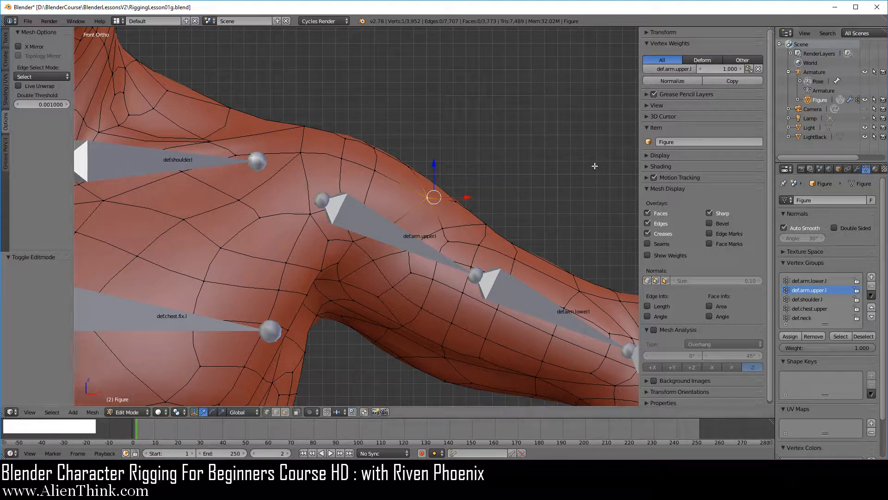
Leave Edit Mode and turn on the Wire display for the Figure object.
key("Tab")
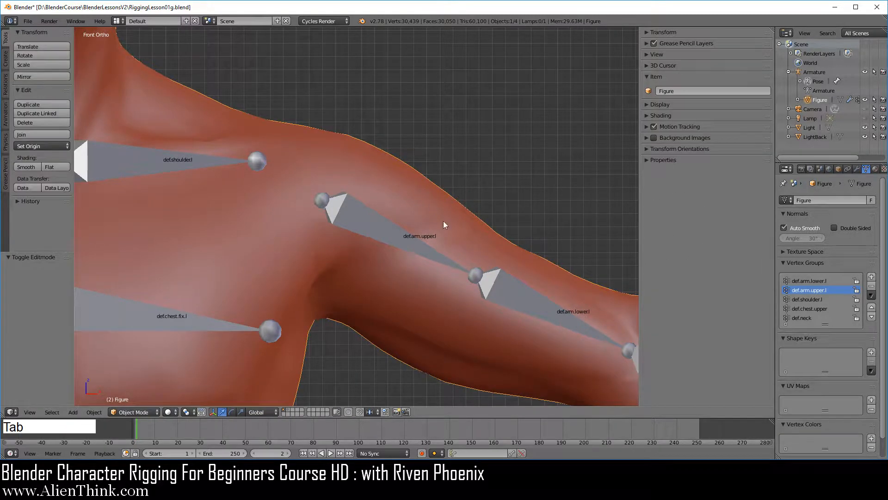
left_click(839, 168)
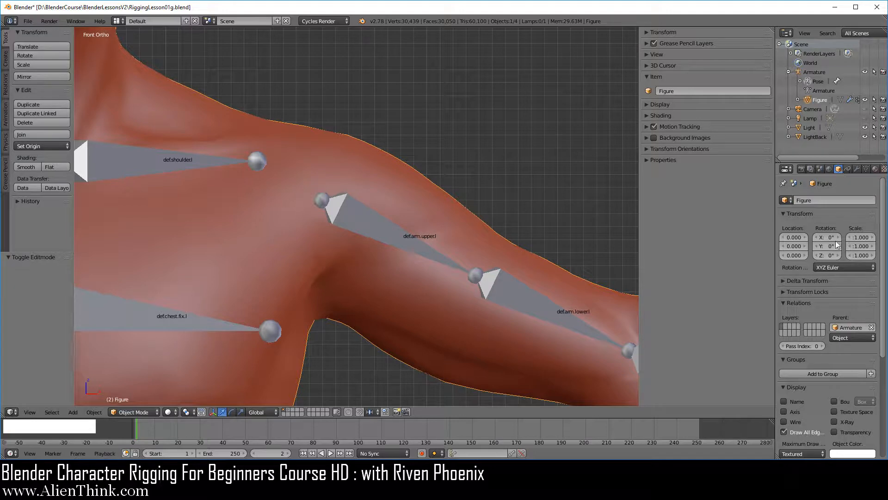
left_click(792, 421)
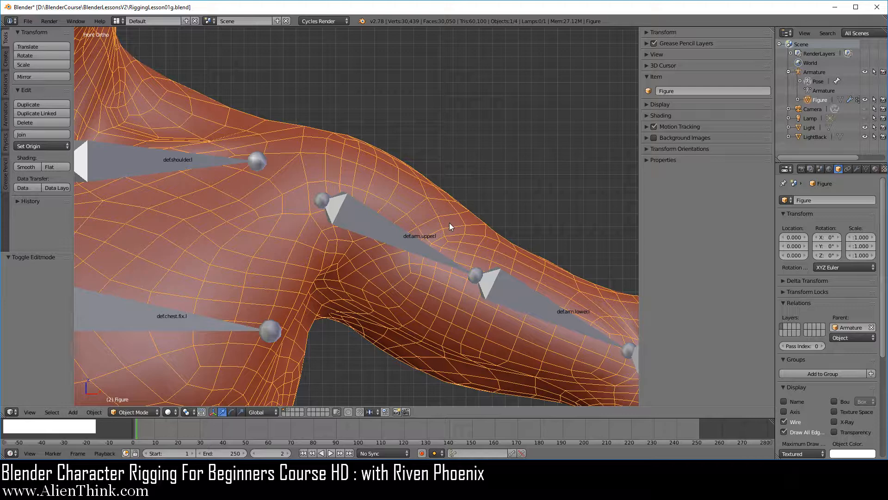
Compare the Figure's base mesh with its subdivided wireframe around the upper arm, with the Subsurf modifier's settings expanded.
key("Tab")
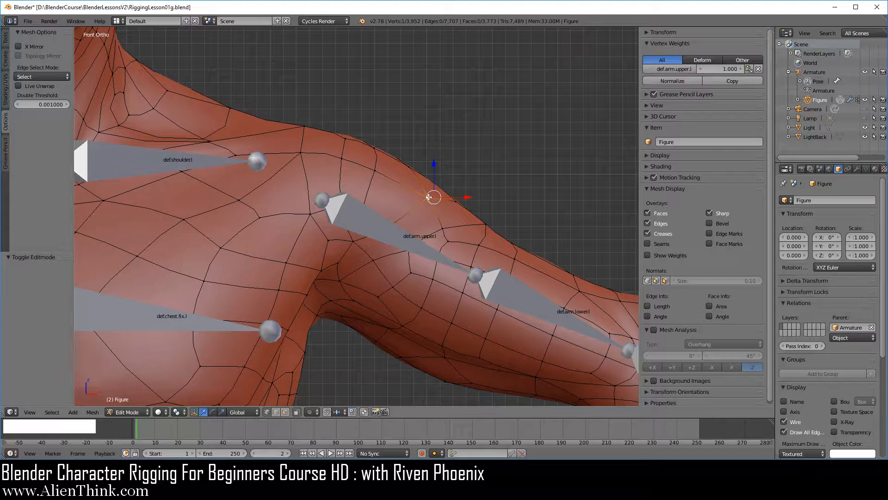
left_click(856, 169)
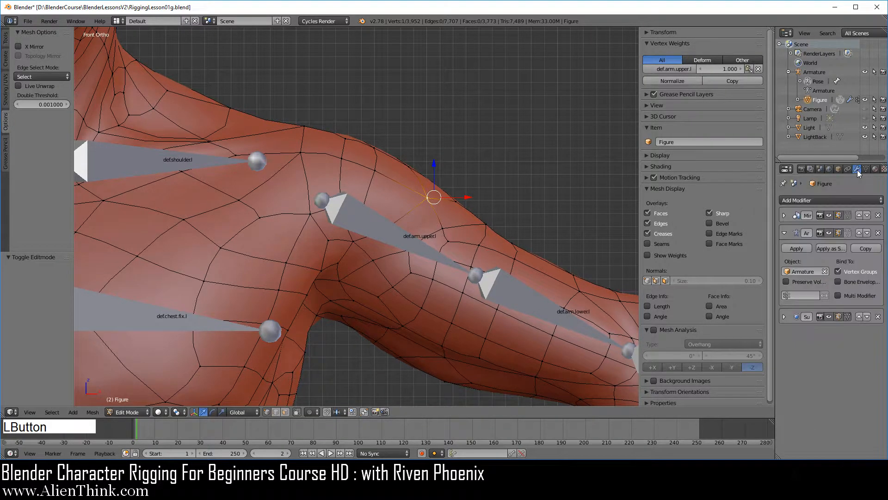
left_click(784, 316)
scroll(509, 215, "up", 3)
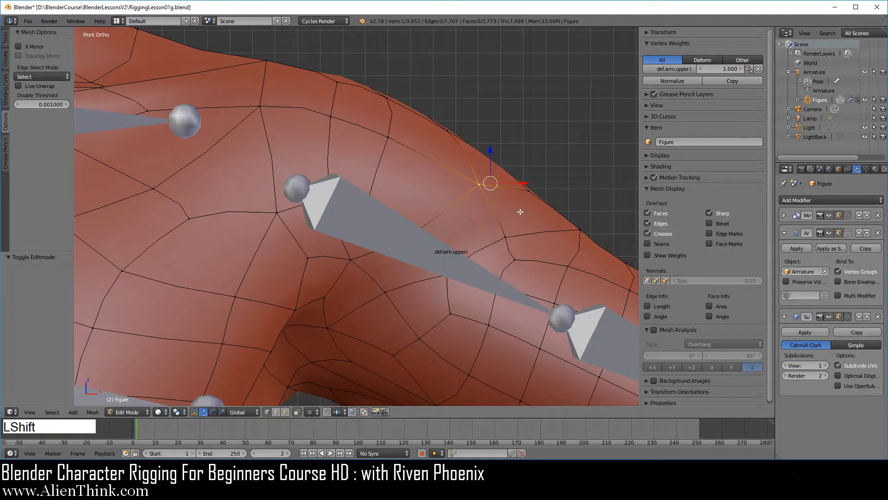
middle_click_drag(520, 212, 452, 216, "shift")
key("Tab")
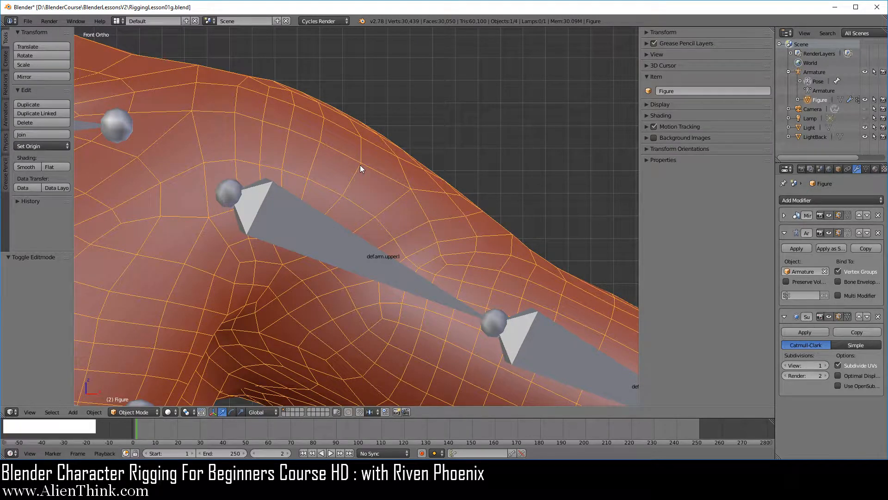
key("Tab")
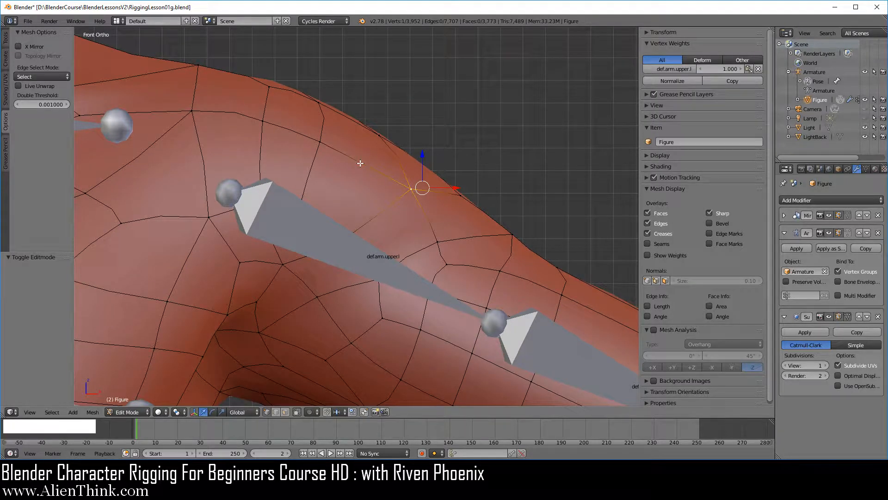
Apply the Subsurf modifier to the Figure in Object Mode and enter Edit Mode on the resulting mesh.
key("Tab")
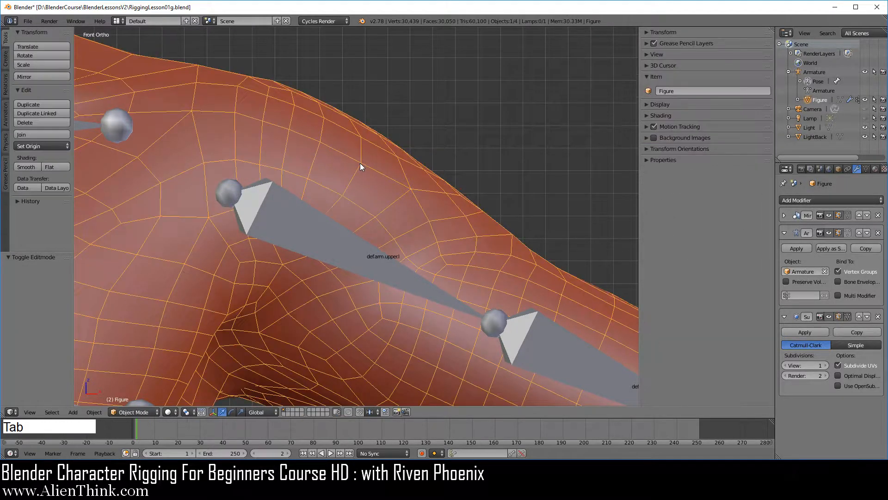
left_click(805, 332)
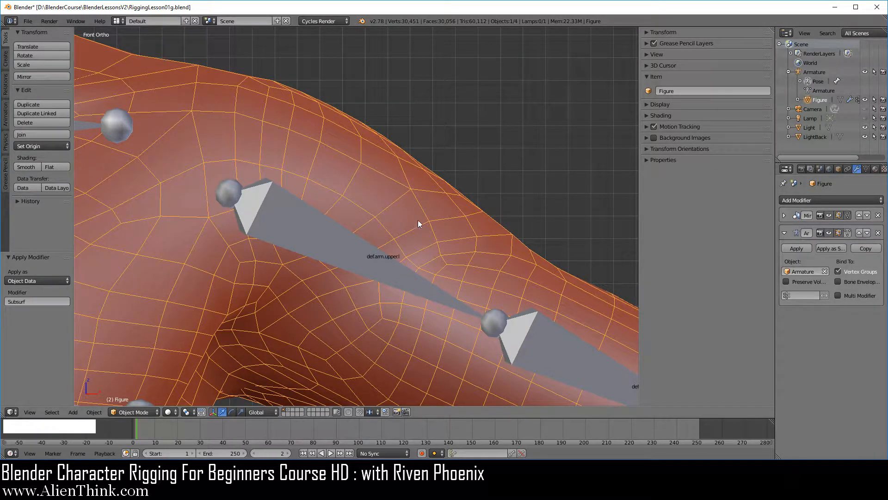
key("Tab")
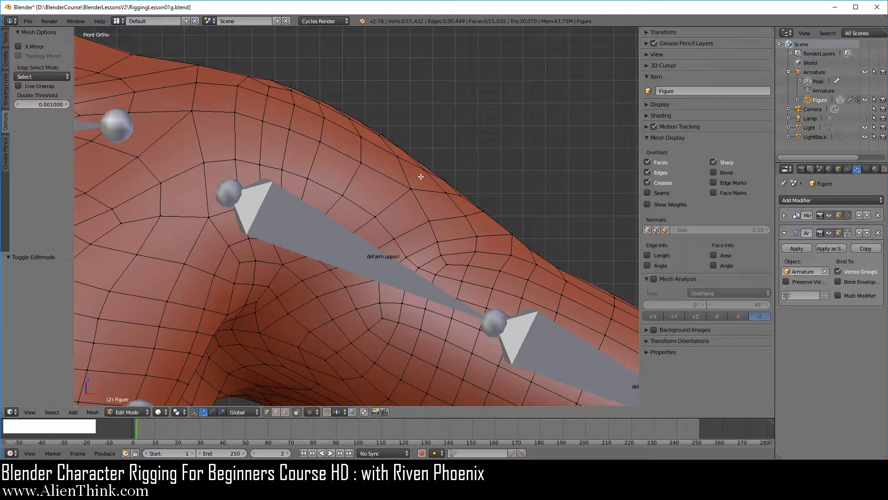
Examine the def.arm.upper.l weights of the weighted shoulder vertex and the vertices surrounding it, one by one.
right_click(409, 189)
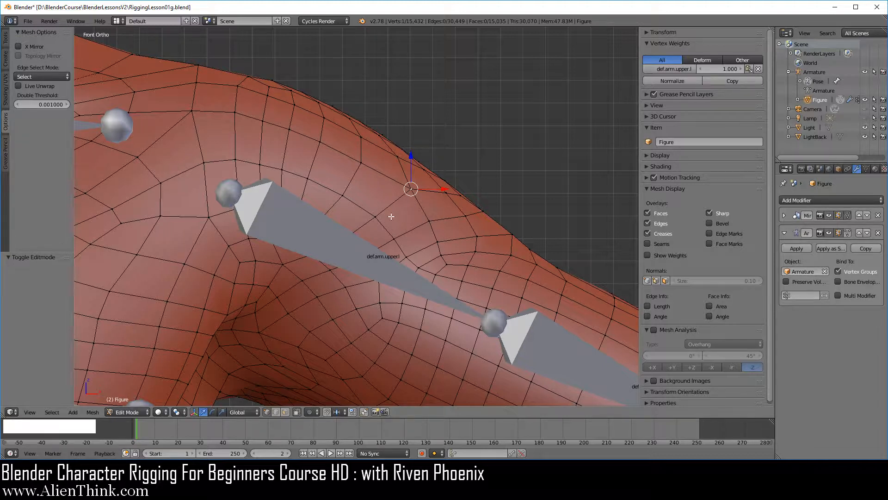
right_click(429, 217)
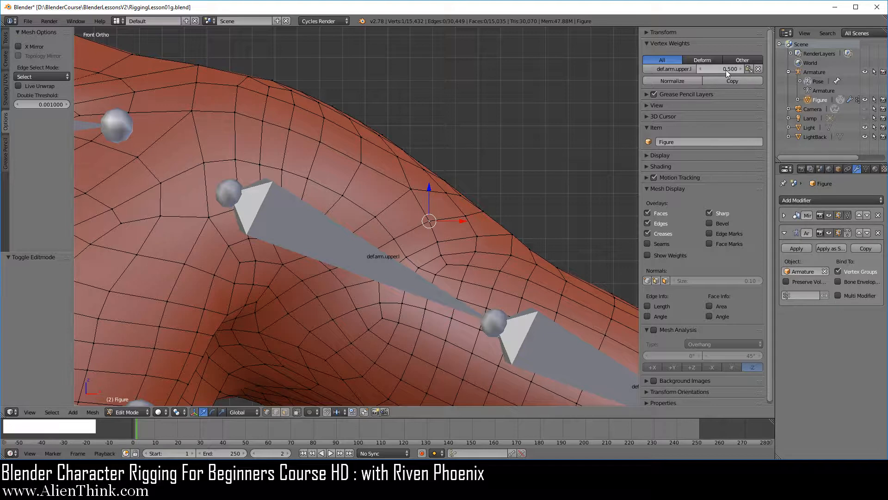
right_click(440, 240)
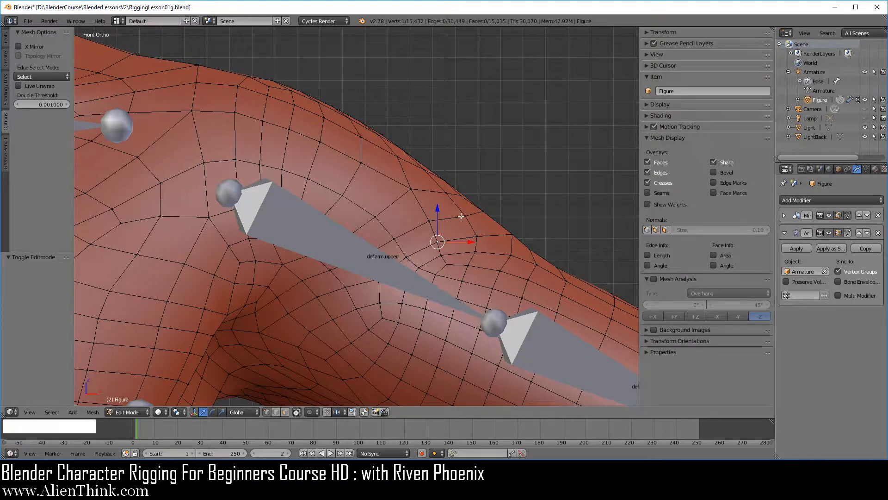
right_click(460, 214)
right_click(414, 163)
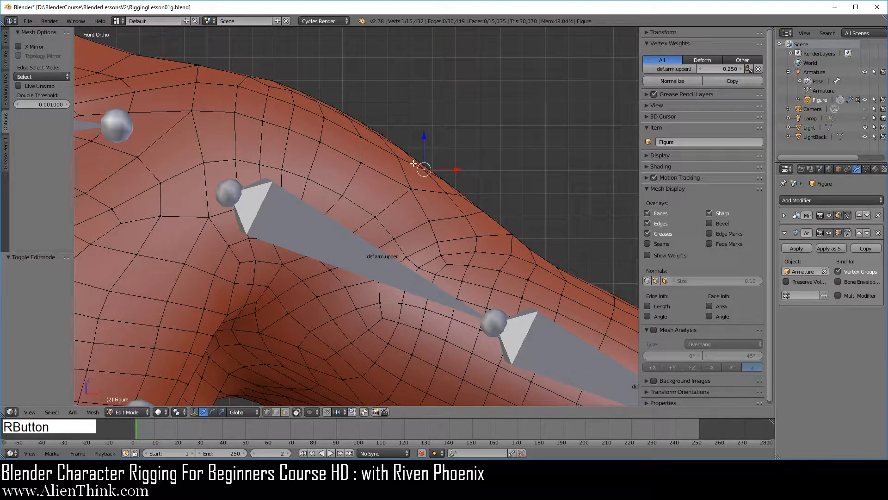
right_click(398, 155)
right_click(362, 139)
right_click(348, 189)
right_click(377, 218)
right_click(398, 229)
right_click(428, 219)
right_click(410, 189)
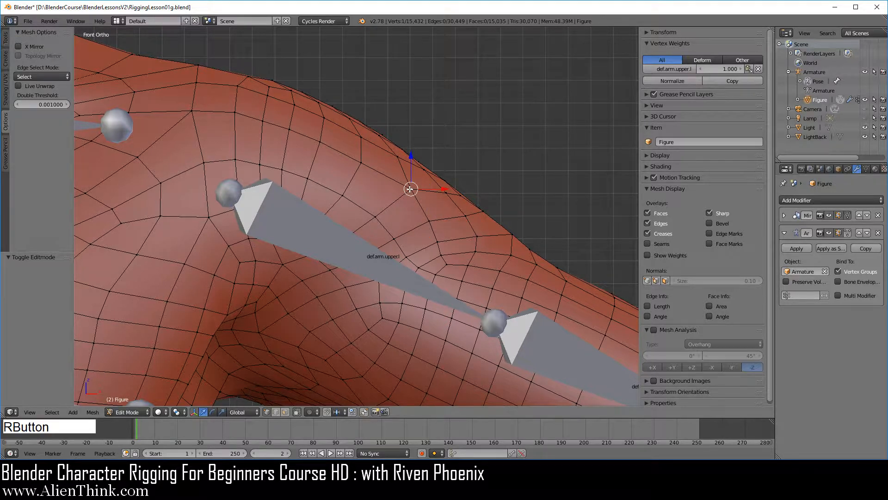
right_click(376, 218)
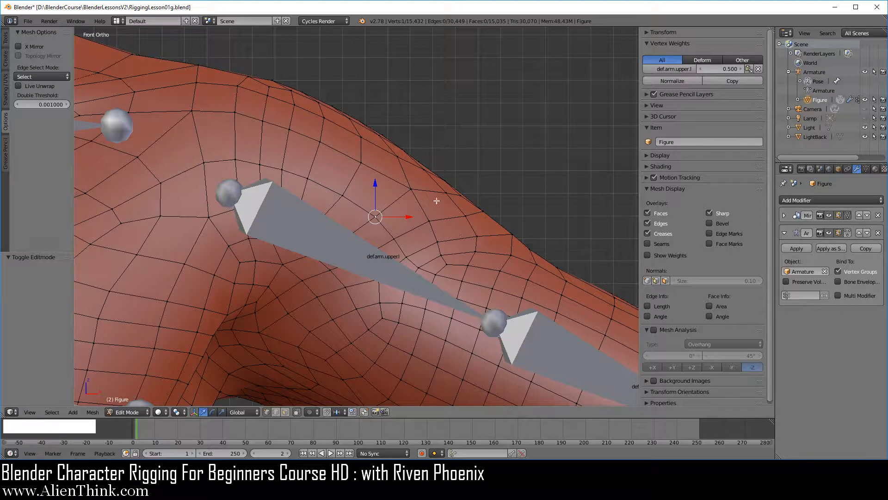
Reopen the recent file RiggingLesson01g.blend to discard the changes.
left_click(27, 21)
mouse_move(69, 51)
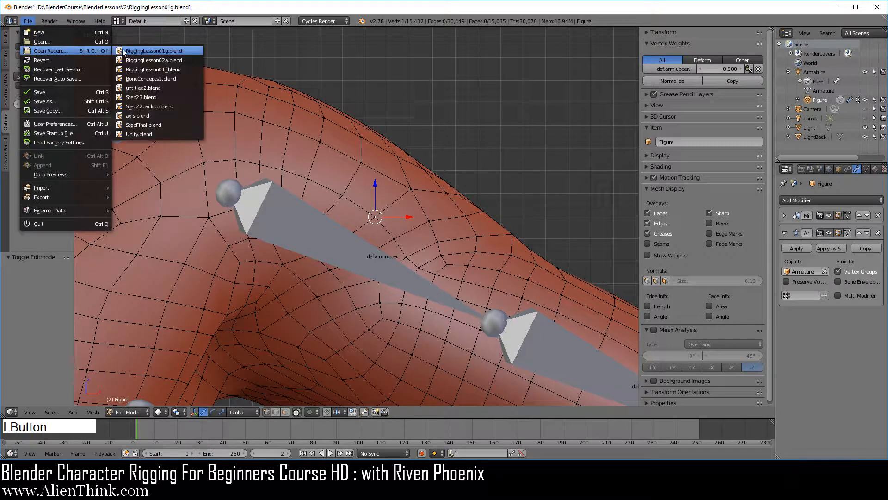
left_click(141, 52)
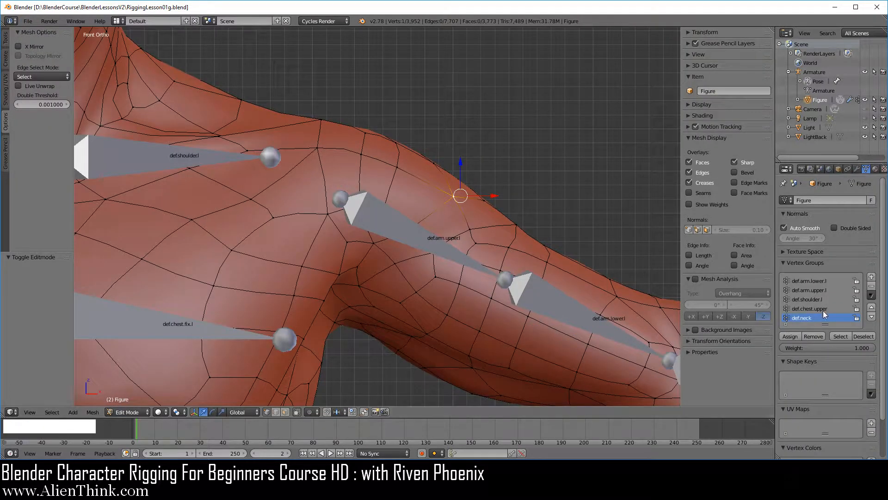
Assign the selected shoulder vertex to the def.arm.upper.l group at weight 1.000 and turn on the Figure's Wire display.
left_click(819, 291)
left_click(791, 337)
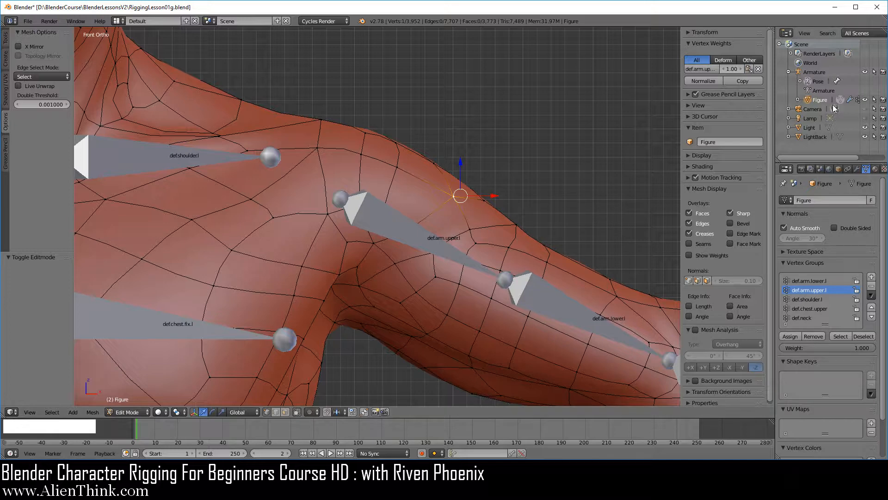
left_click(839, 169)
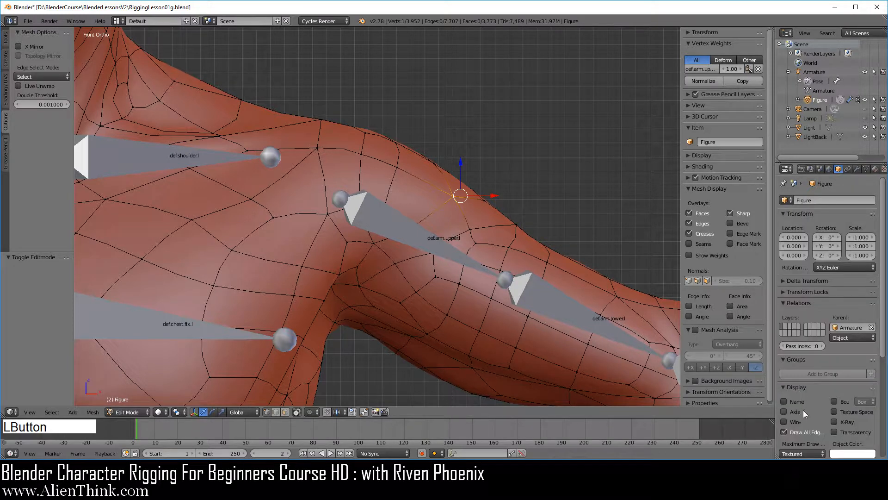
left_click(796, 421)
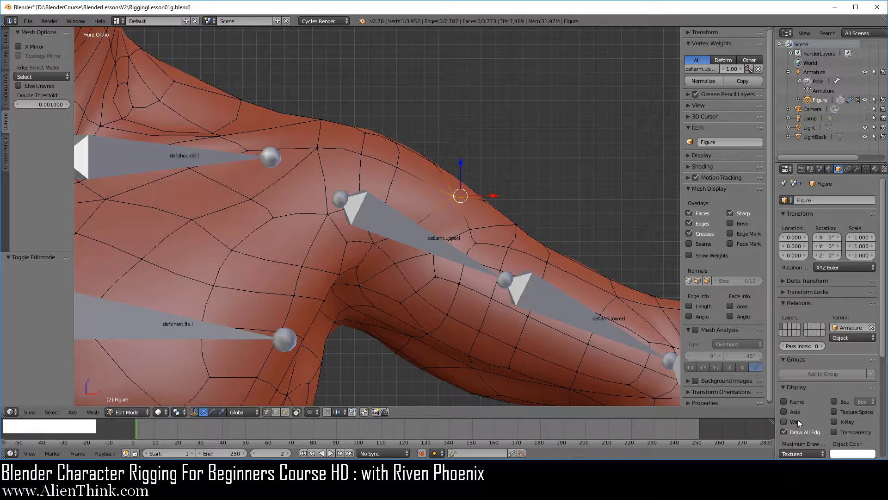
Switch the Figure to Object Mode and disable its Subsurf modifier in the viewport.
left_click(858, 170)
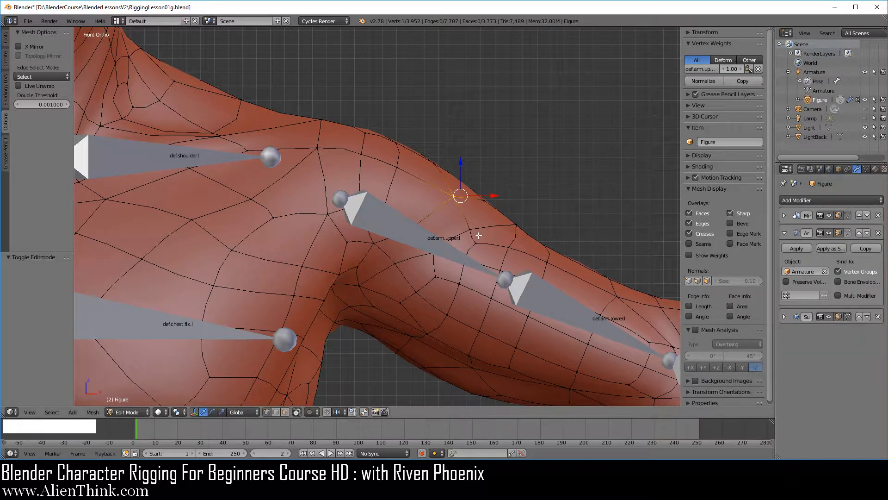
key("Tab")
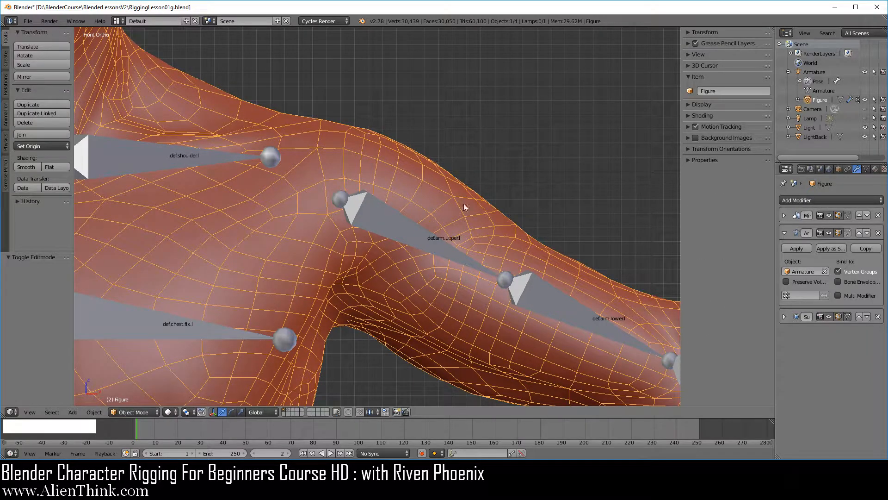
left_click(829, 316)
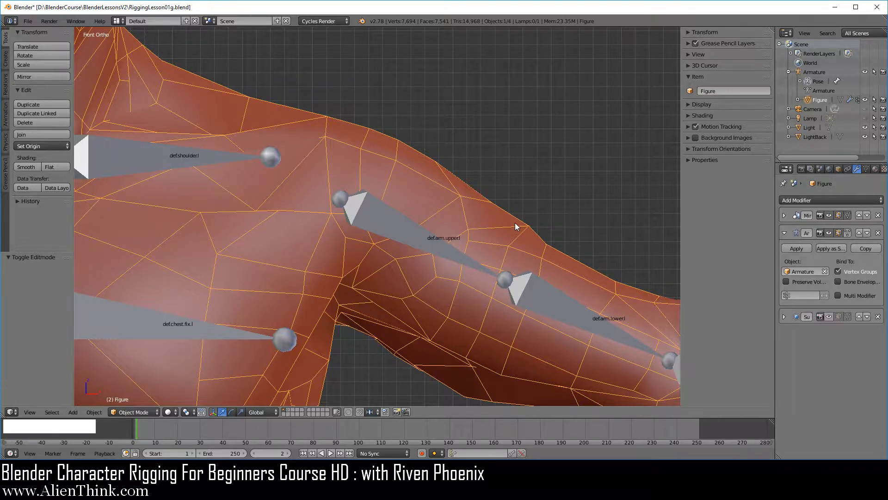
Select the def.arm.upper.l bone and test the mesh deformation by trying to rotate it upward about 39 degrees.
right_click(418, 237)
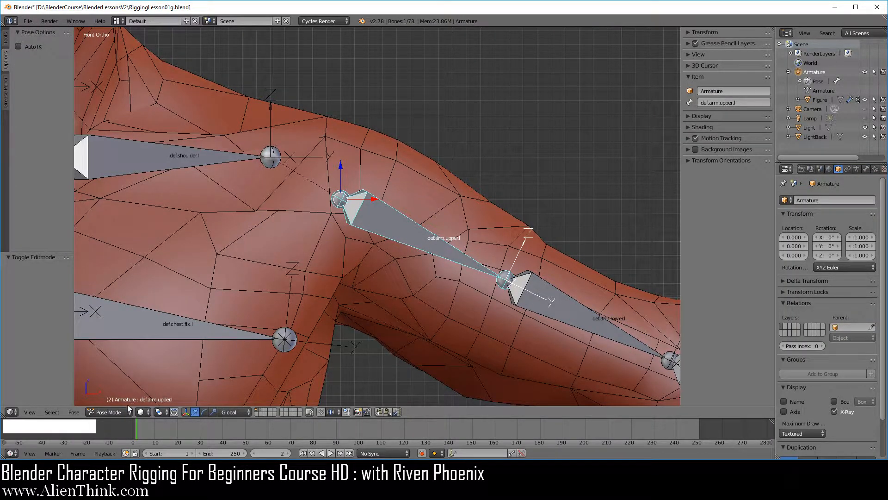
scroll(533, 254, "up", 1)
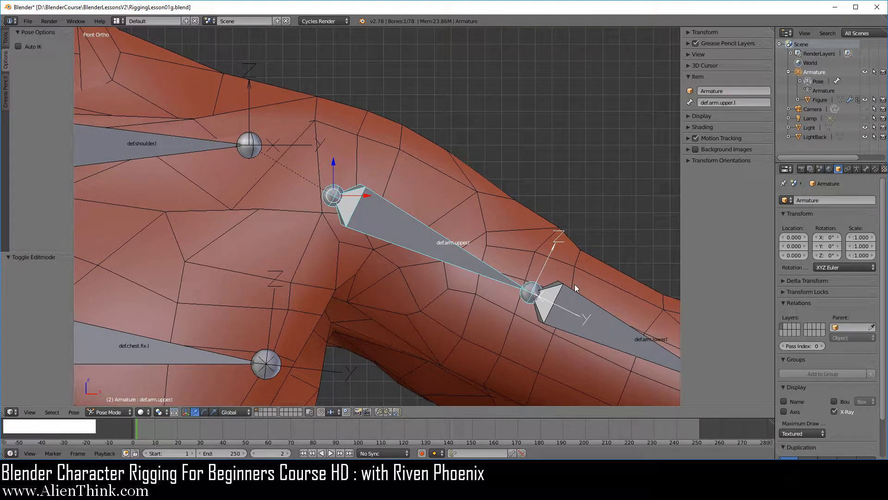
key("r")
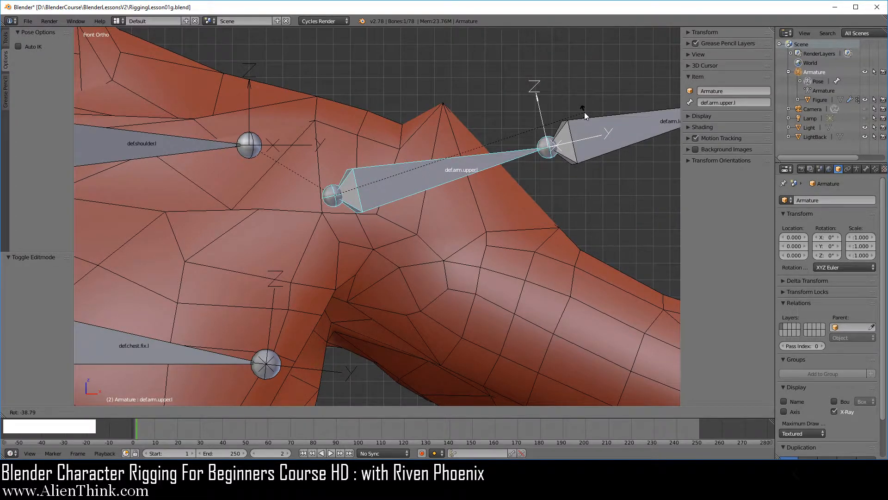
right_click(585, 113)
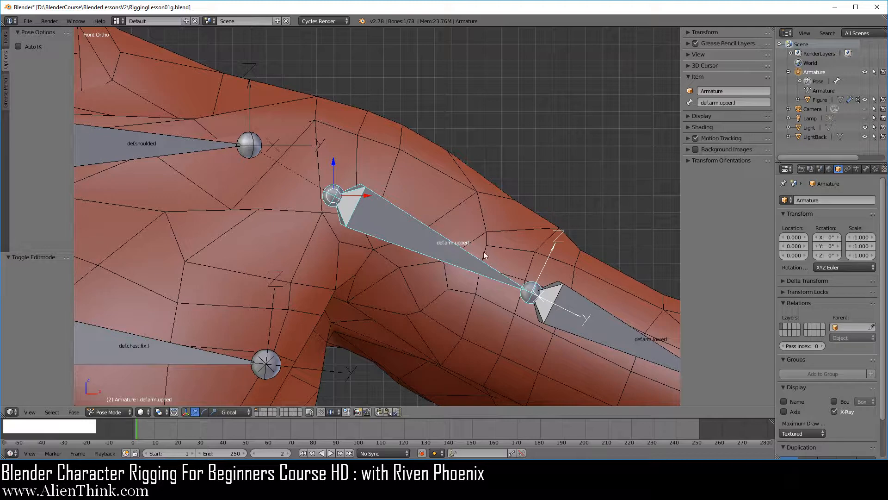
Display the armature's bones as Stick and rotate the def.arm.upper.l bone upward about 41 degrees.
left_click(858, 169)
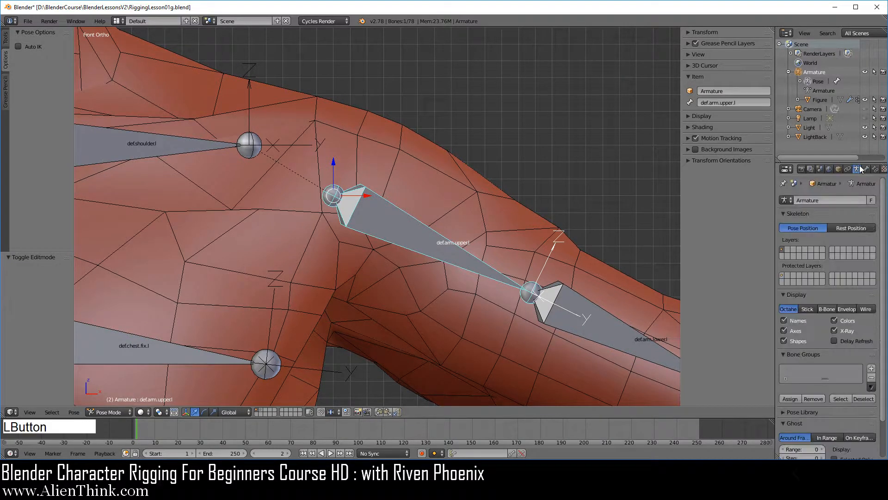
left_click(808, 308)
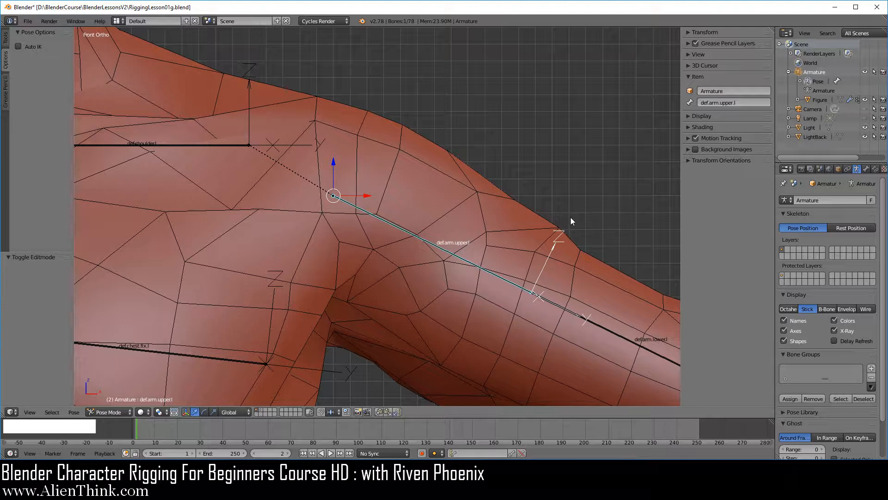
key("r")
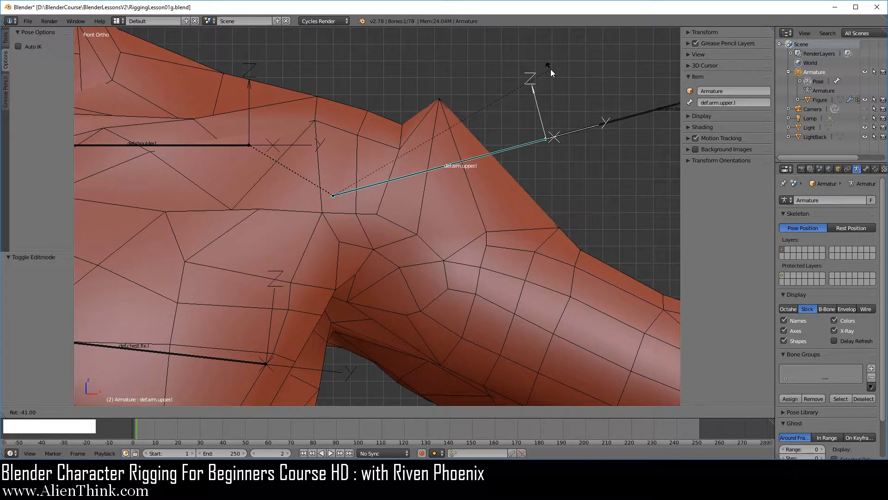
left_click(550, 68)
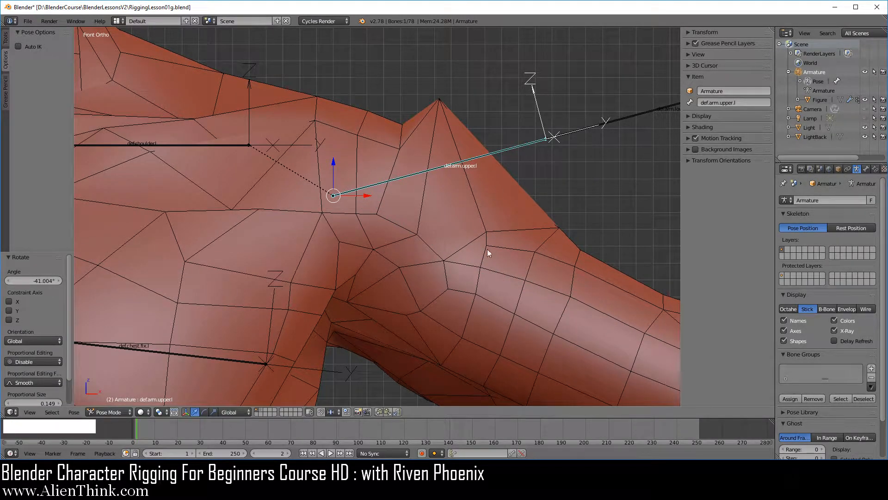
Put the Figure in Edit Mode and set its Armature modifier to adjust the edit cage to the modifier result.
right_click(467, 196)
key("Tab")
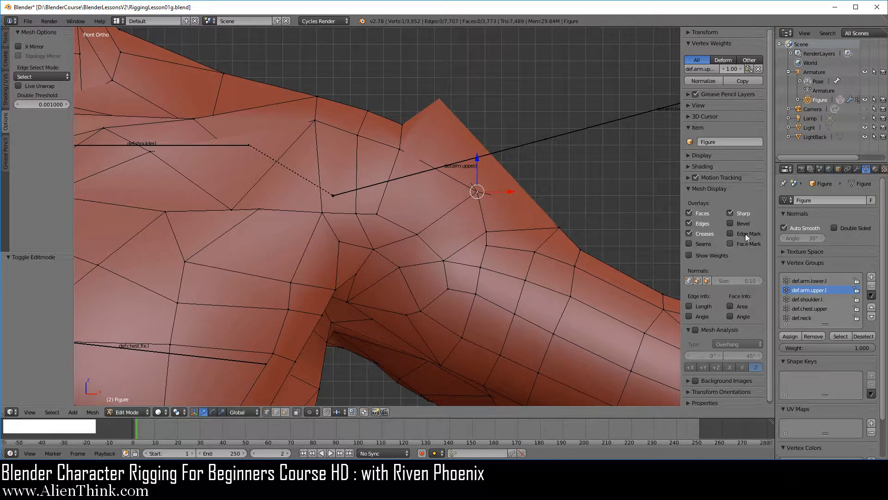
left_click(857, 168)
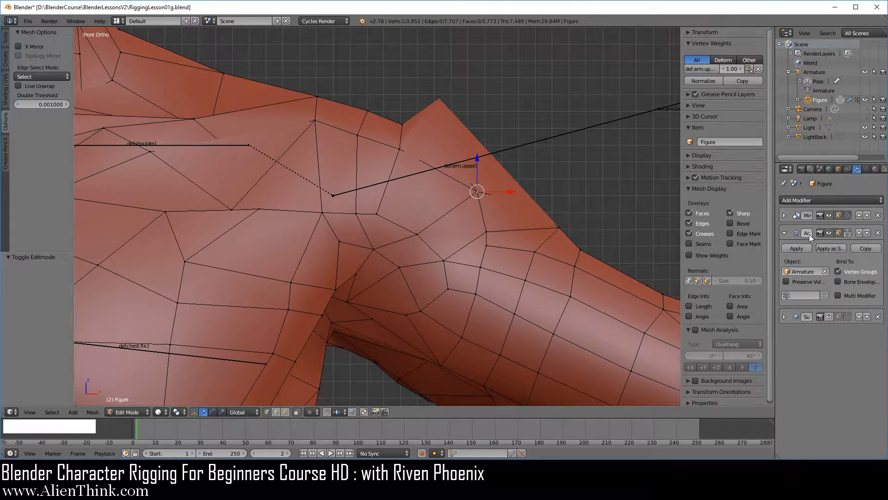
left_click(847, 232)
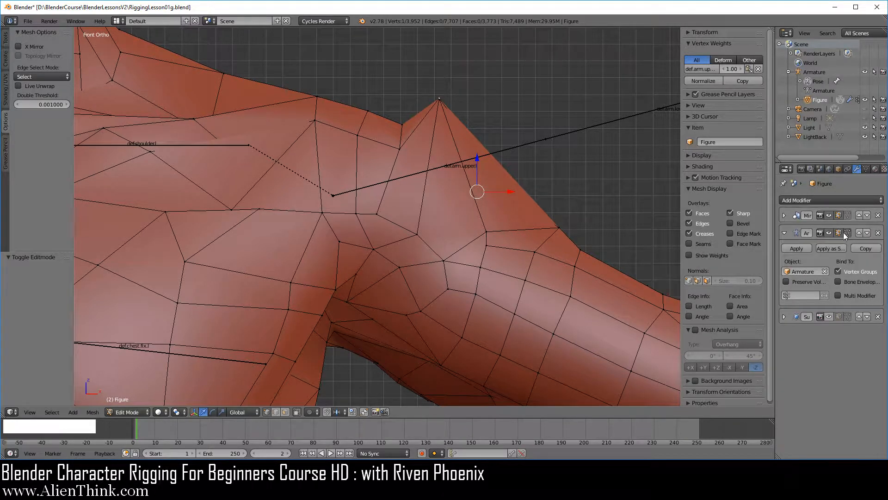
Compare the shoulder with the Armature modifier's Edit Mode display and edit cage adjustment each turned off and on again.
left_click(841, 232)
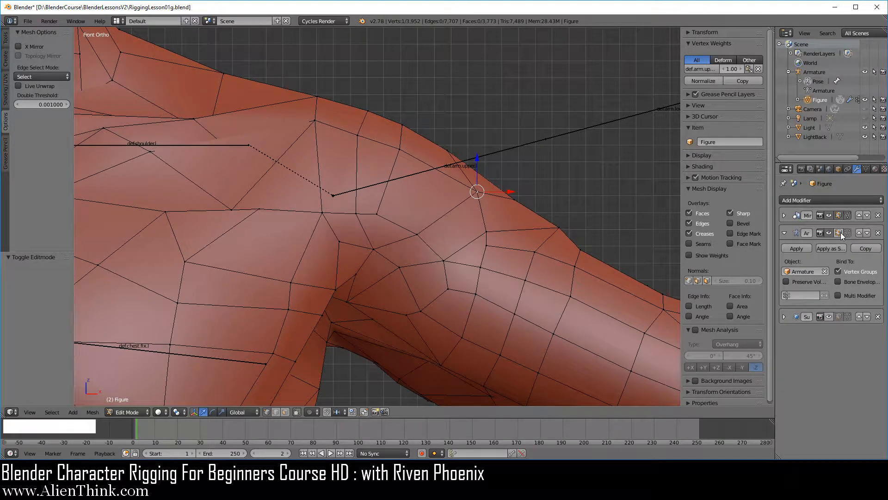
left_click(841, 232)
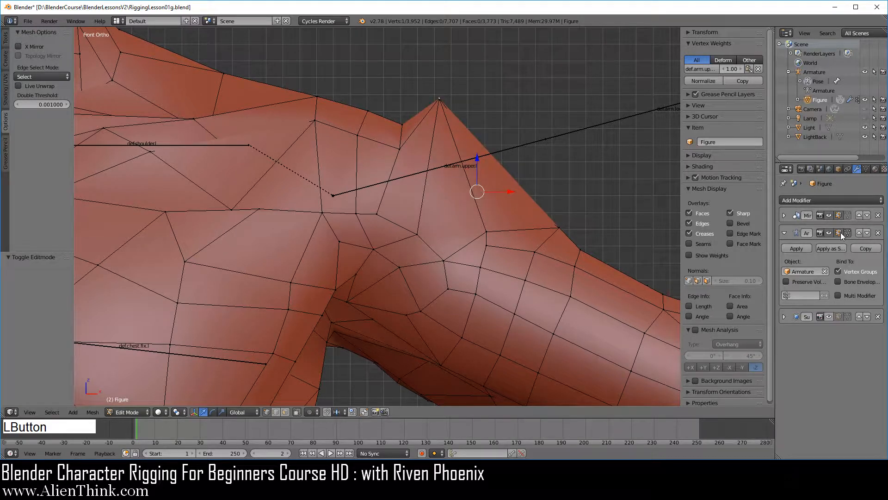
left_click(847, 234)
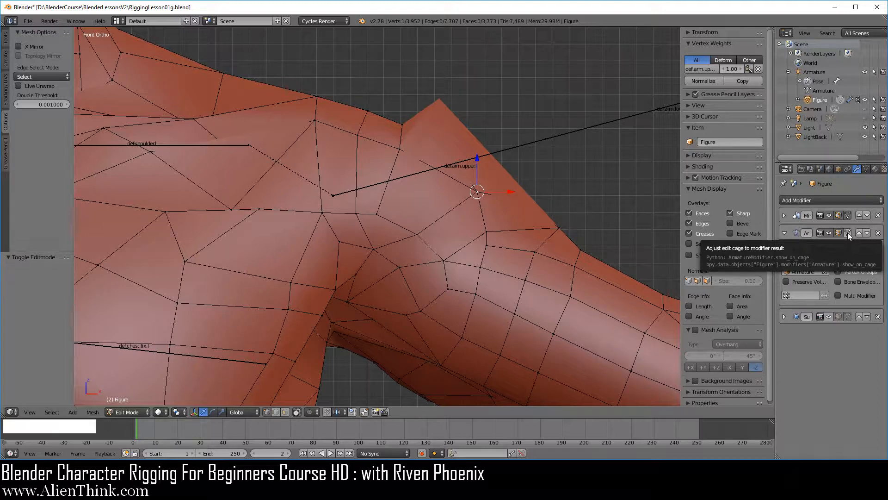
left_click(848, 233)
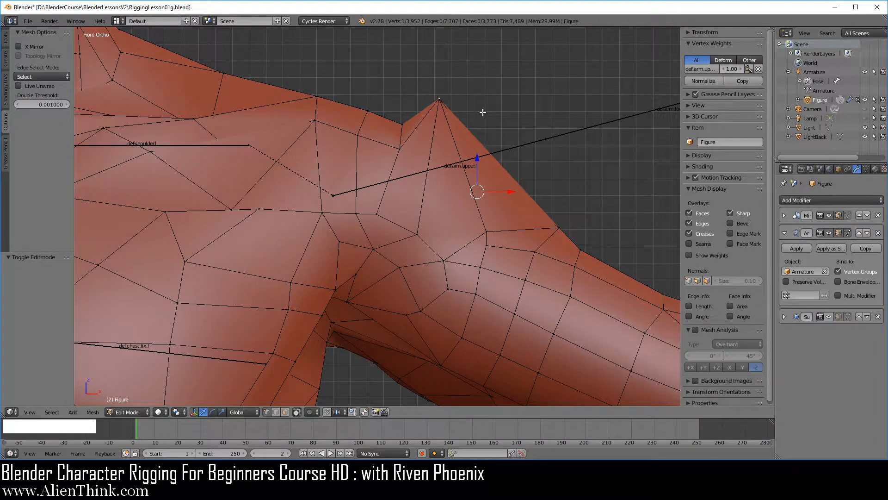
Select the raised shoulder vertex and widen the properties region so its vertex group names show in full.
scroll(481, 113, "up", 2)
middle_click_drag(481, 110, 425, 175, "shift")
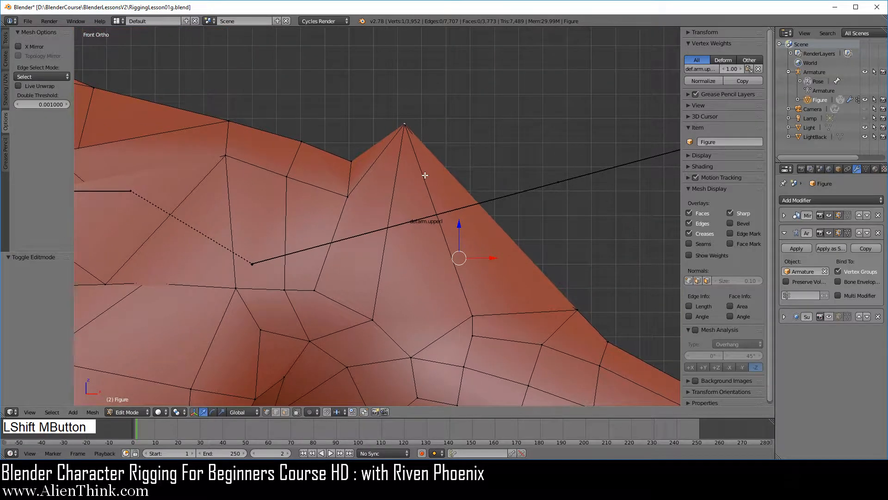
right_click(405, 124)
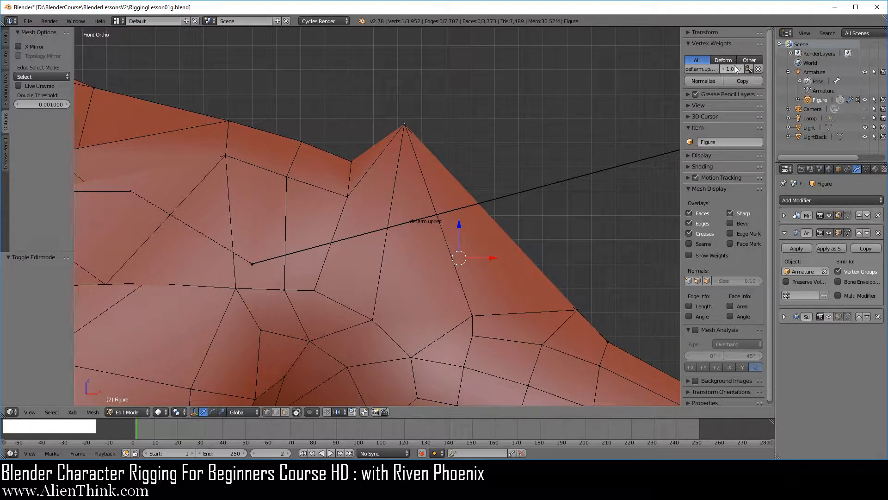
left_click_drag(682, 65, 643, 68)
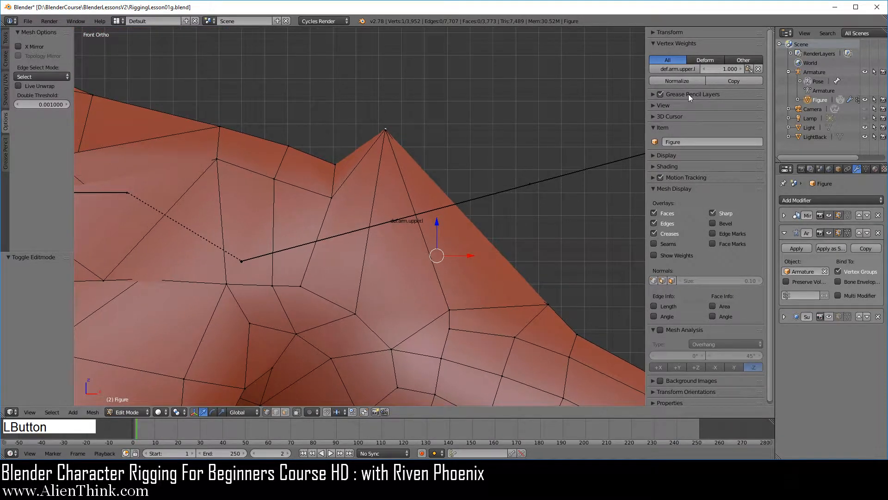
Try lower def.arm.upper.l weights such as 0.590 on the selected vertex and restore the weight to 1.000.
mouse_move(734, 68)
left_mouse_down()
mouse_move(726, 69)
mouse_move(750, 69)
left_mouse_up()
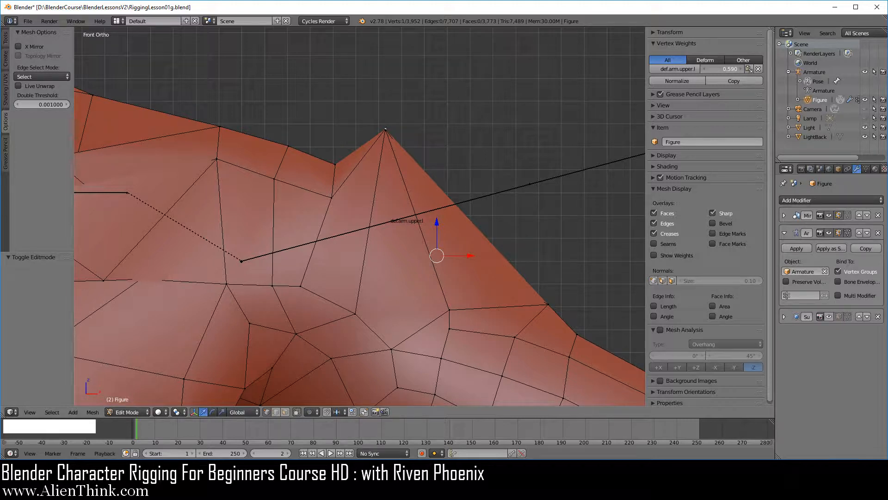
left_click_drag(703, 69, 705, 68)
left_click_drag(731, 68, 720, 69)
Assign the selected shoulder vertex to the def.shoulder.l vertex group at weight 1.000.
scroll(490, 122, "down", 2)
middle_click_drag(490, 122, 438, 105, "shift")
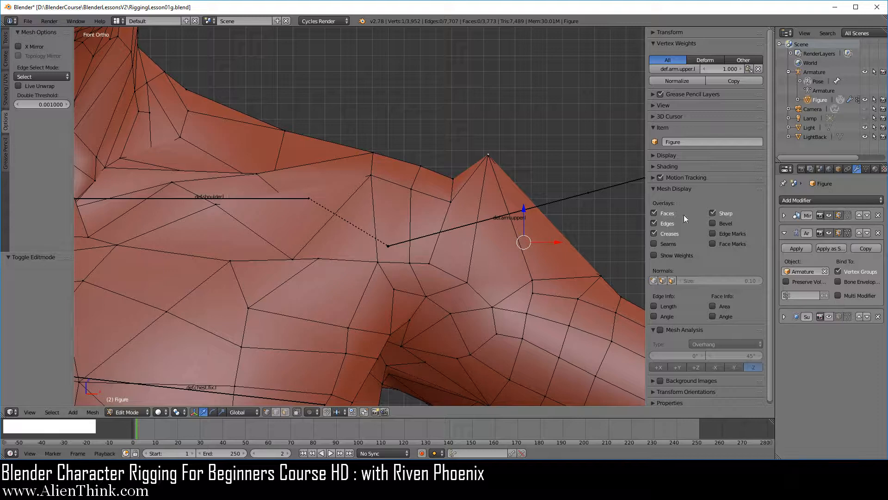
left_click(866, 169)
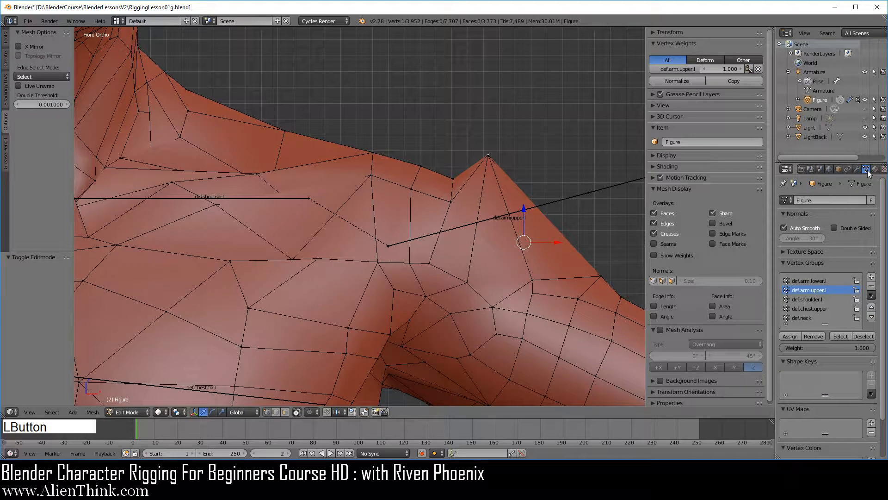
left_click(815, 299)
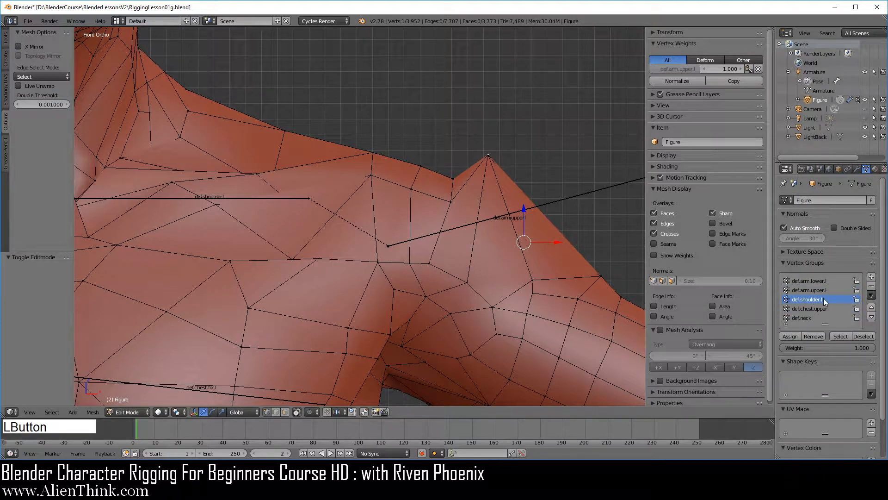
left_click(790, 335)
Make def.arm.upper.l the active vertex group from the selected vertex's weight list.
scroll(512, 200, "up", 2)
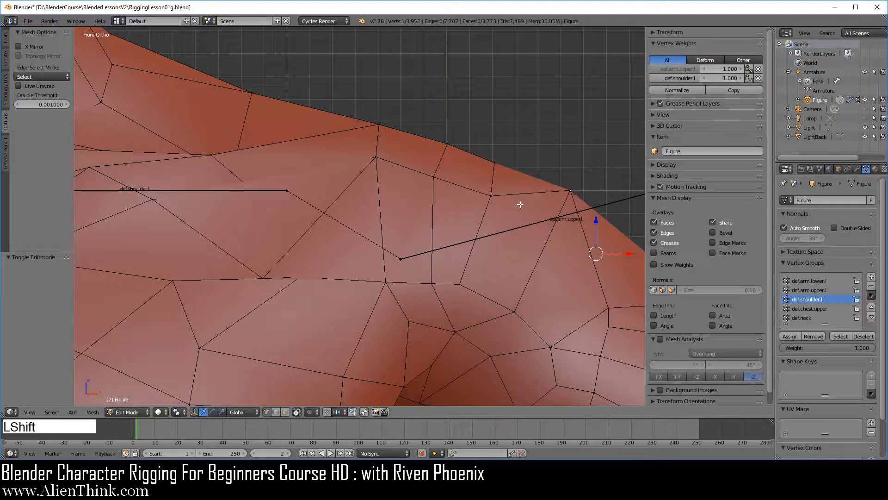
middle_click_drag(513, 201, 461, 180, "shift")
scroll(458, 174, "down", 1)
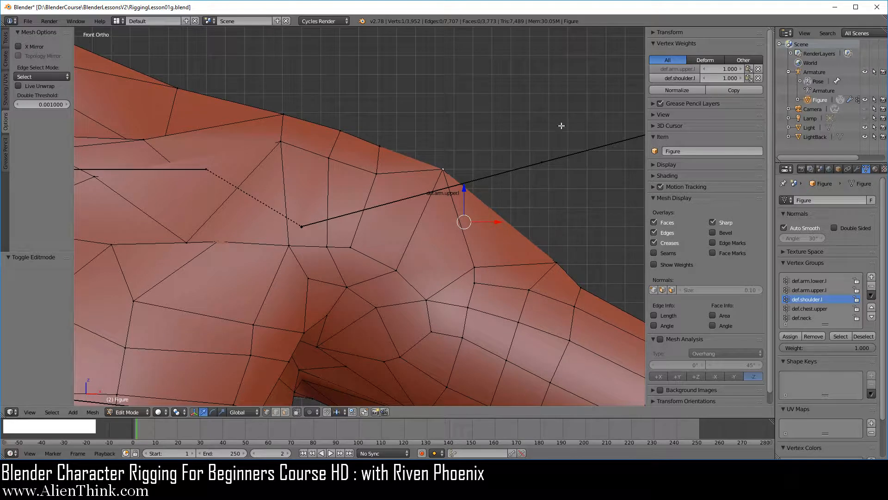
left_click(682, 69)
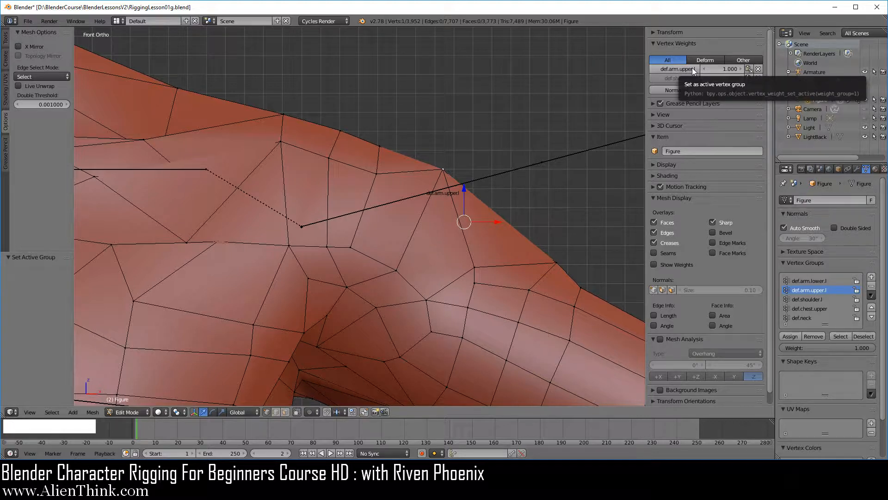
Lower the vertex's def.arm.upper.l weight to 0.000, try small values such as 0.050, and return it to 1.000.
left_click_drag(737, 69, 687, 69)
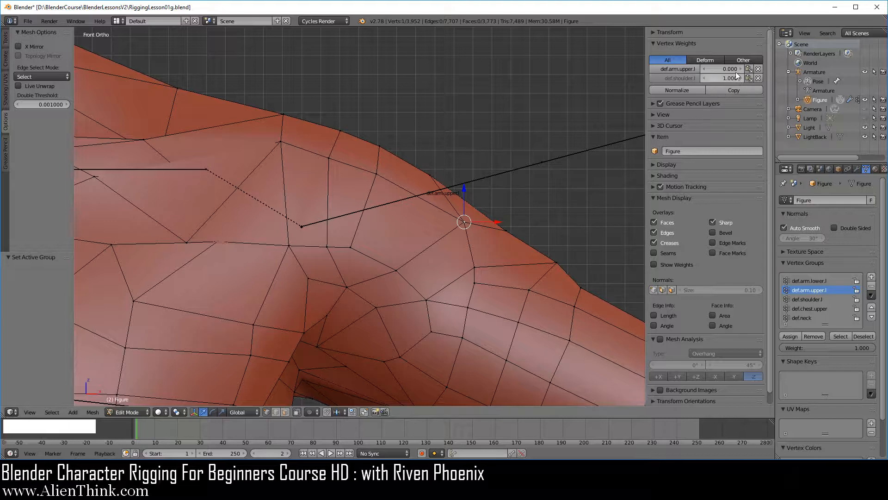
left_click_drag(727, 69, 733, 69)
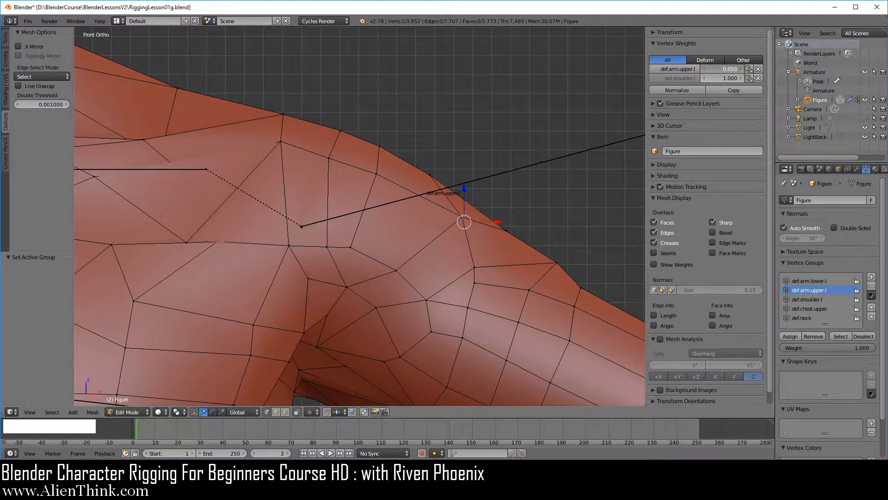
mouse_move(733, 68)
left_mouse_down()
mouse_move(761, 69)
mouse_move(711, 69)
mouse_move(721, 70)
left_mouse_up()
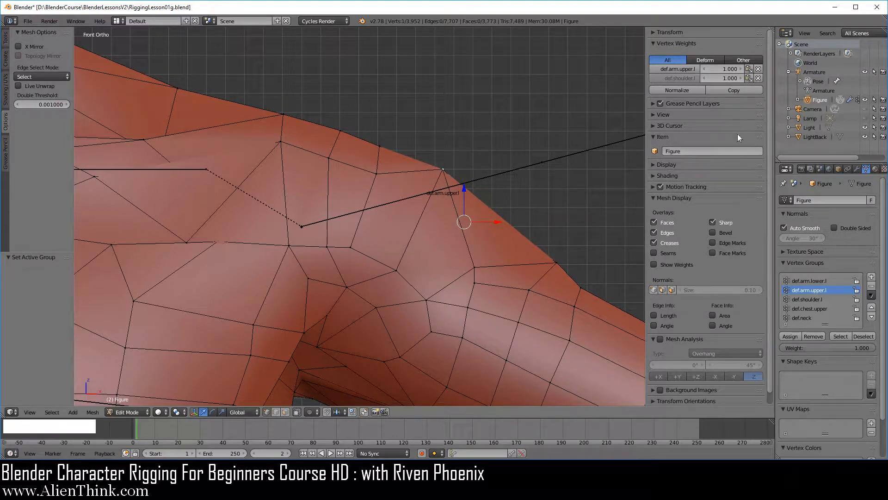
Set the vertex's def.shoulder.l weight to 0.550 and test it with a cancelled rotation of the def.arm.upper.l bone.
mouse_move(739, 77)
left_mouse_down()
mouse_move(683, 77)
mouse_move(741, 81)
left_mouse_up()
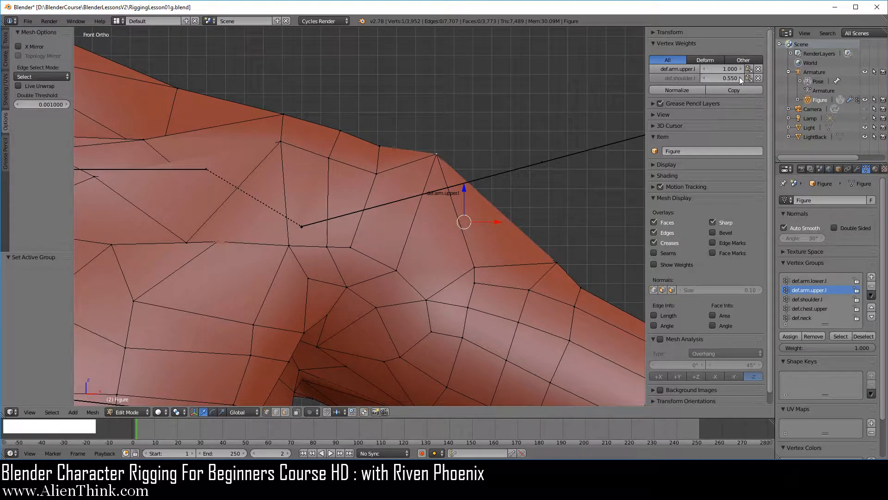
left_click(814, 73)
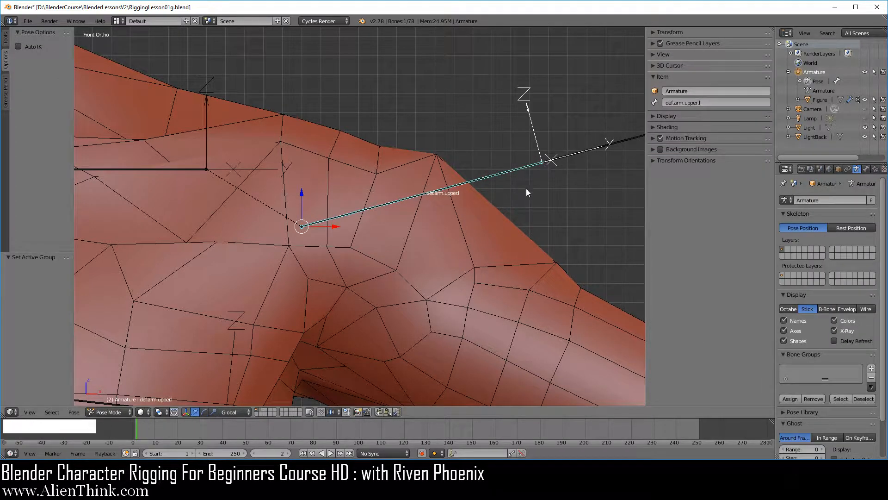
key("r")
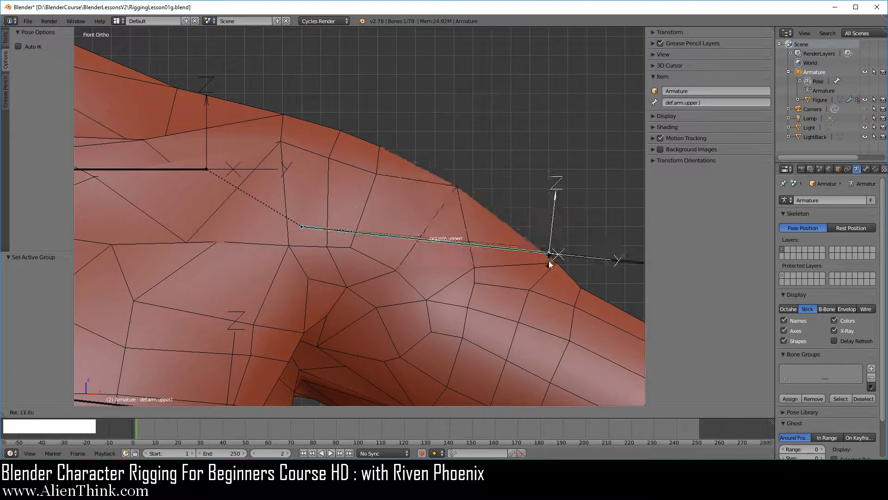
right_click(512, 160)
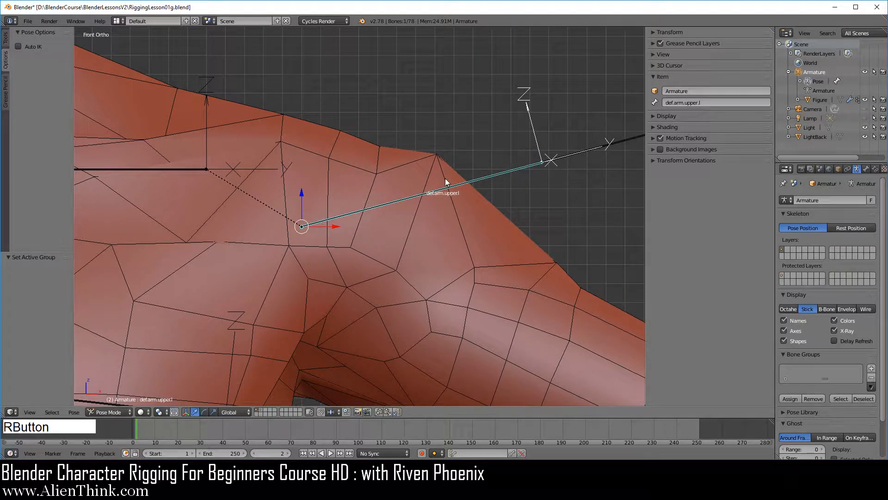
Return the Figure to Edit Mode, set the vertex's def.arm.upper.l and def.shoulder.l weights to 1.000, and normalize them.
right_click(460, 225)
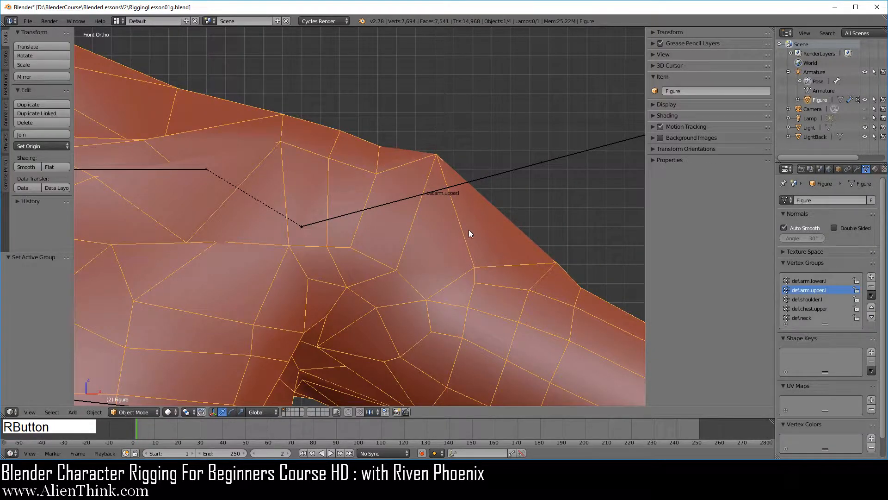
key("Tab")
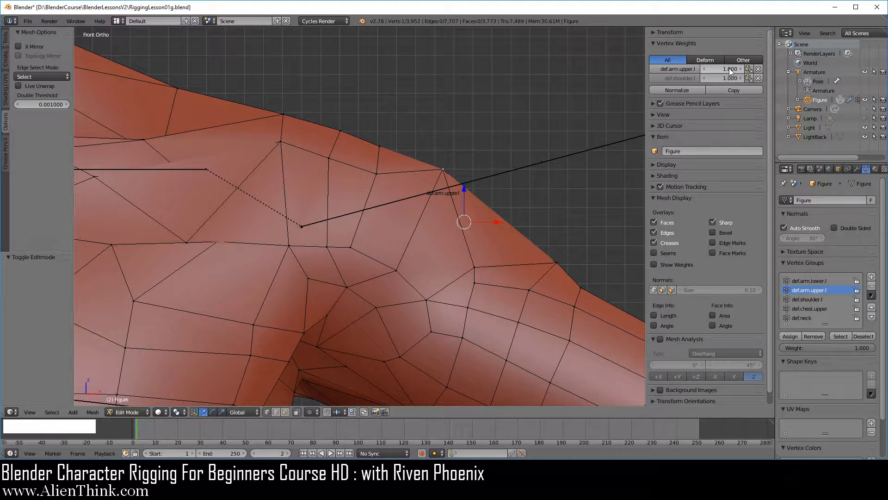
mouse_move(731, 72)
left_mouse_down()
mouse_move(694, 72)
mouse_move(730, 72)
left_mouse_up()
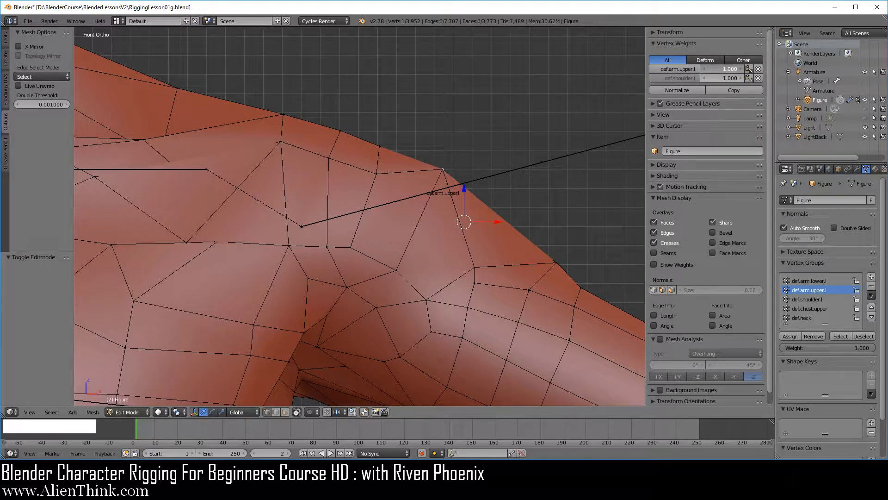
mouse_move(730, 71)
left_mouse_down()
mouse_move(699, 72)
mouse_move(730, 72)
left_mouse_up()
left_click(687, 91)
Adjust the vertex's def.arm.upper.l and def.shoulder.l weights, normalizing after each change, to end at 0.644 and 0.356.
mouse_move(726, 69)
left_mouse_down()
mouse_move(708, 69)
mouse_move(746, 68)
mouse_move(732, 61)
left_mouse_up()
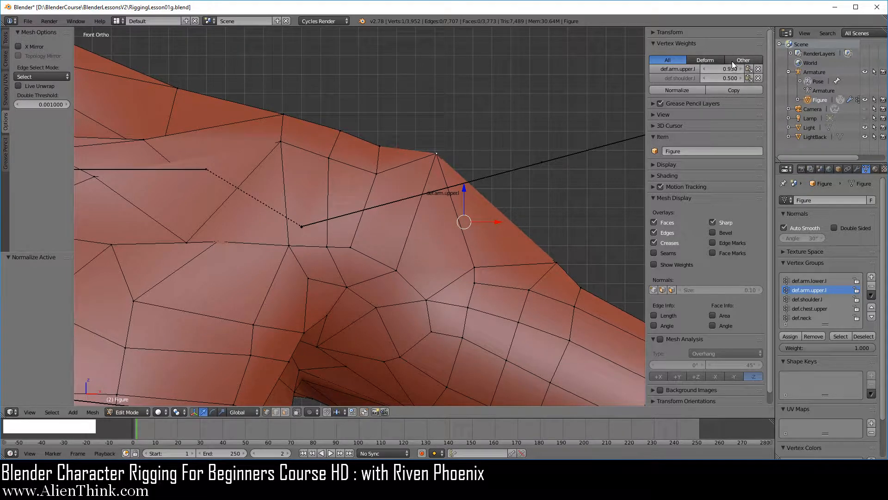
left_click(690, 91)
mouse_move(733, 78)
left_mouse_down()
mouse_move(750, 79)
mouse_move(734, 78)
left_mouse_up()
left_click(682, 91)
scroll(440, 176, "down", 2)
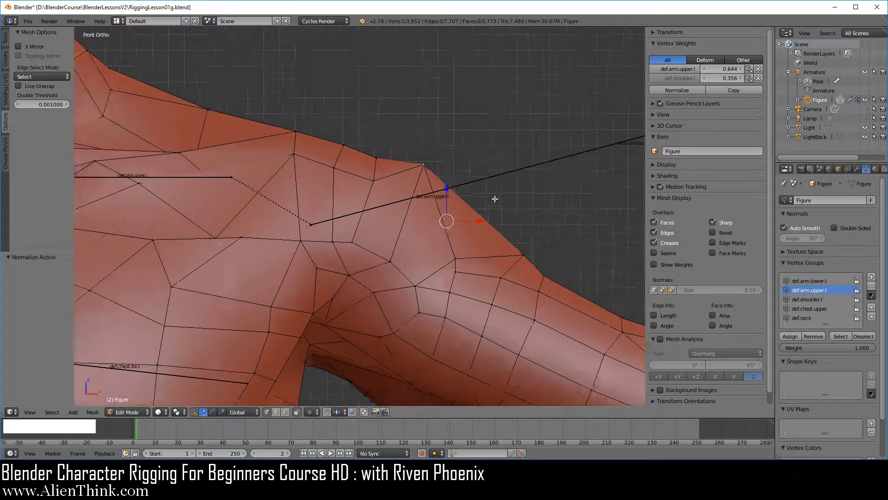
middle_click_drag(504, 224, 451, 196, "shift")
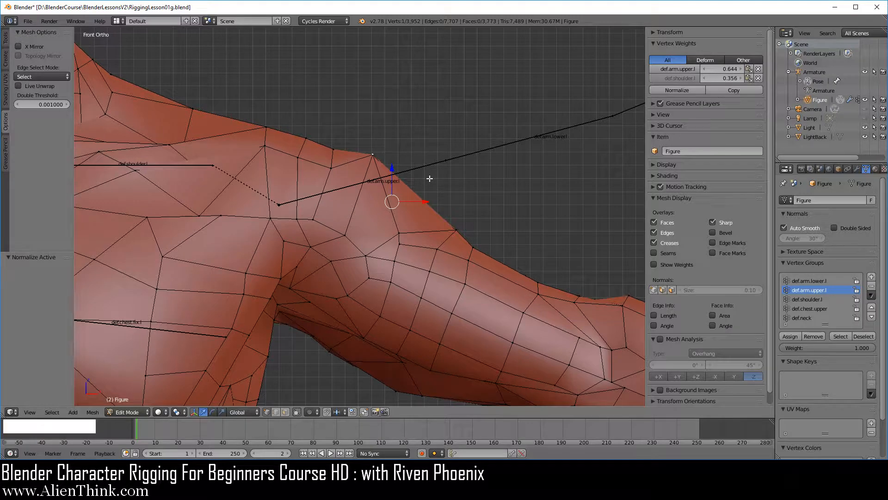
scroll(428, 181, "up", 2)
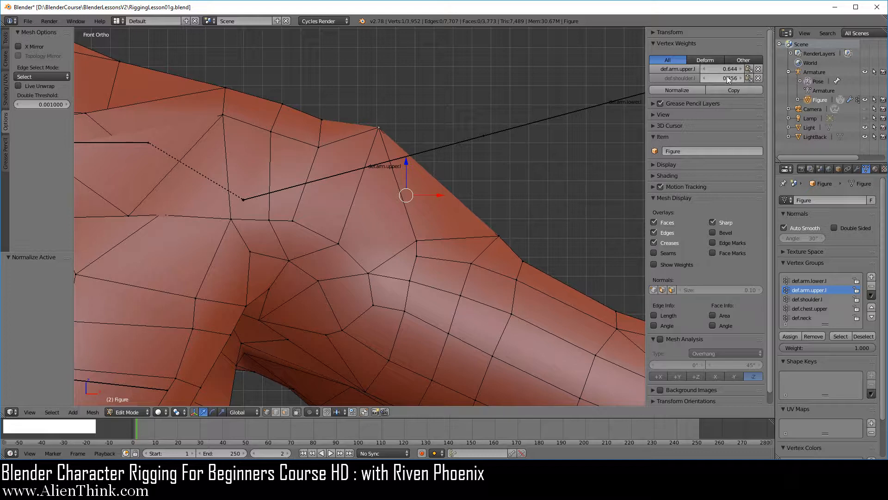
Turn on the vertex weight overlay for the Figure and compare the def.shoulder.l and def.arm.upper.l weight colours.
left_click(671, 266)
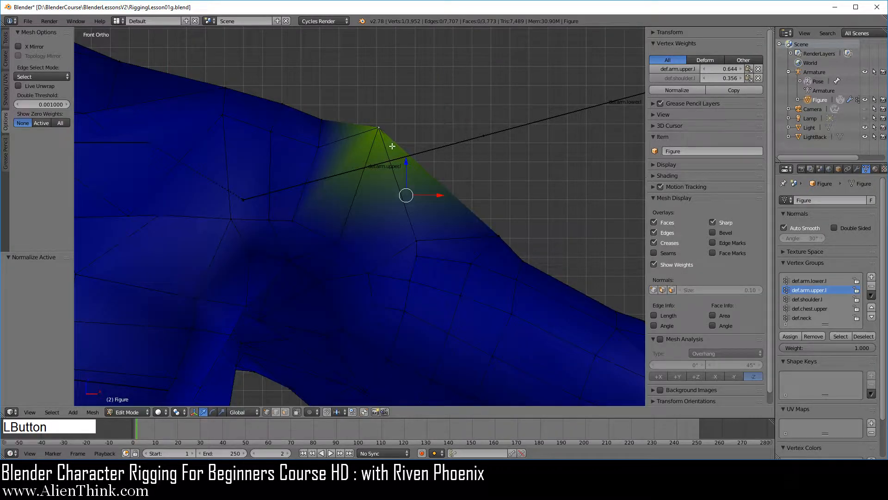
left_click(686, 78)
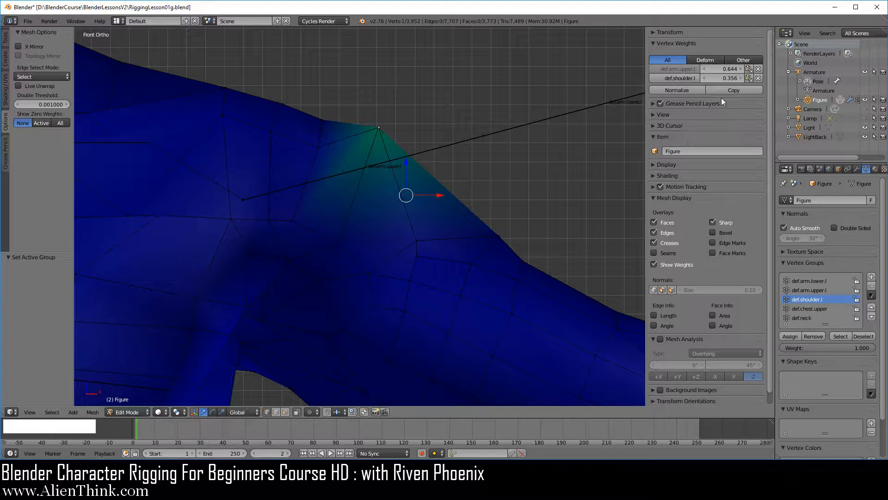
left_click(675, 69)
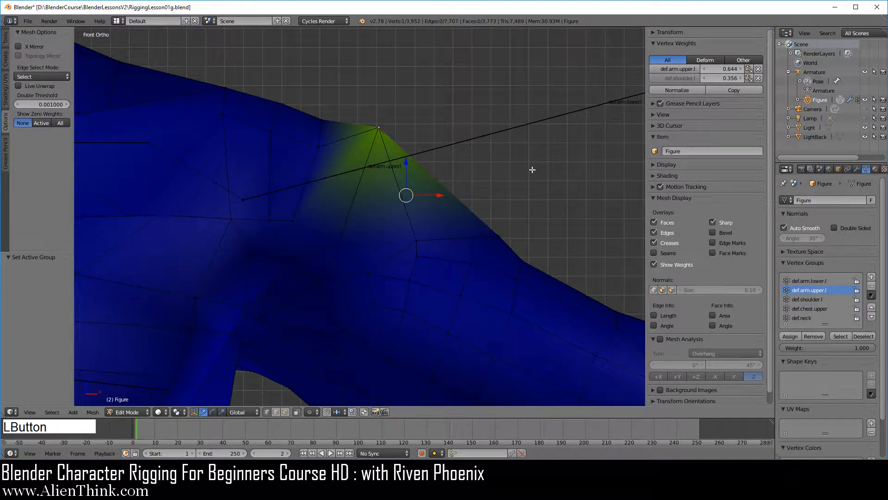
middle_click_drag(470, 179, 560, 204, "shift")
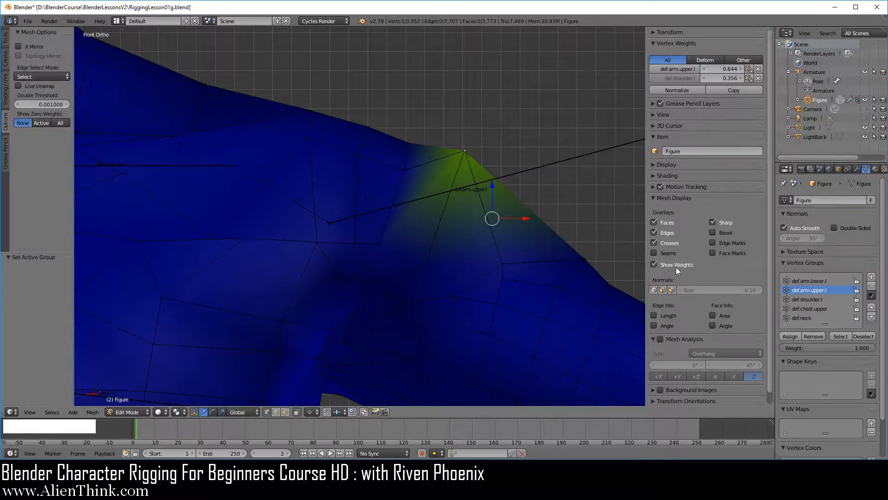
scroll(399, 266, "down", 3)
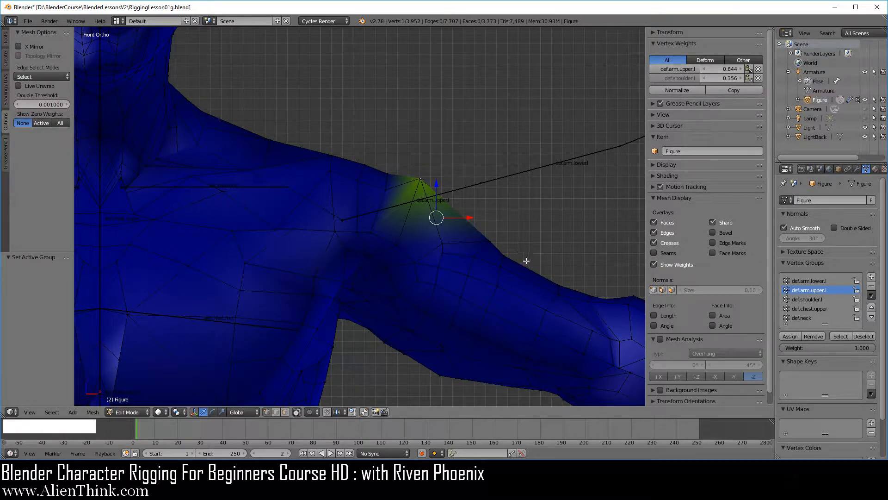
scroll(457, 197, "up", 2)
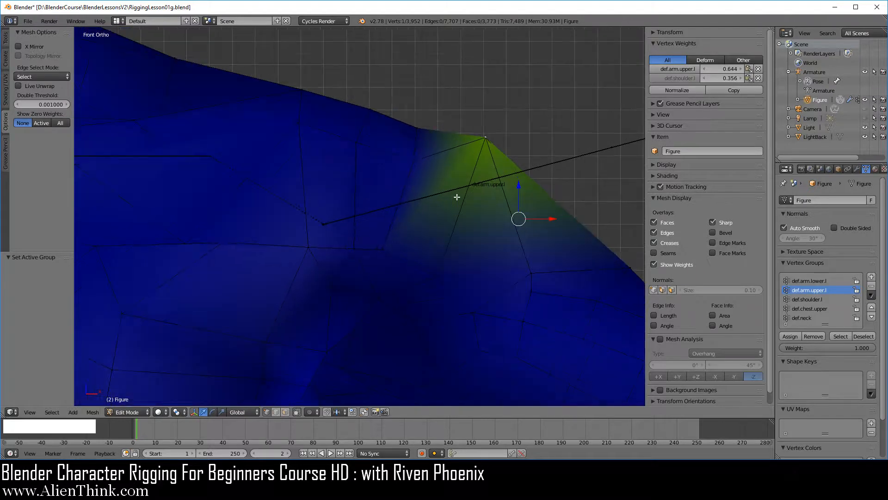
middle_click_drag(500, 174, 482, 177, "shift")
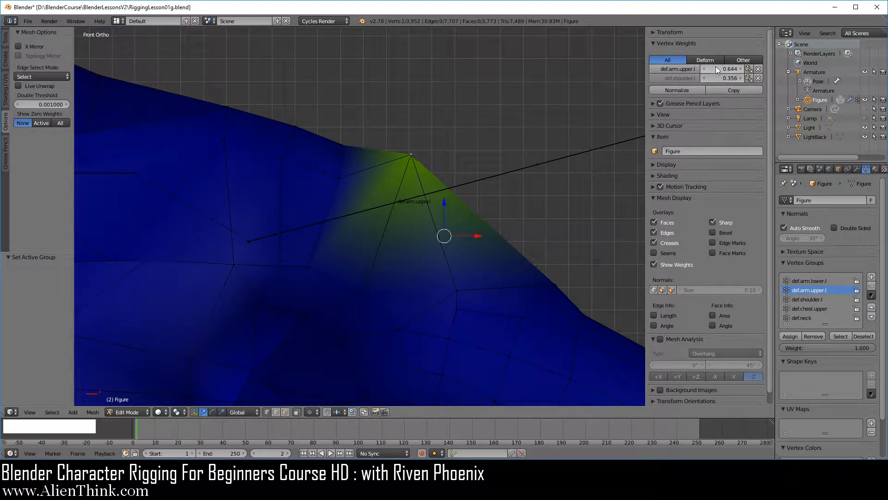
Try a near-zero def.arm.upper.l weight on the vertex and raise it to 1.000, then set its def.shoulder.l weight to 0.696.
mouse_move(722, 68)
left_mouse_down()
mouse_move(759, 68)
mouse_move(657, 69)
left_mouse_up()
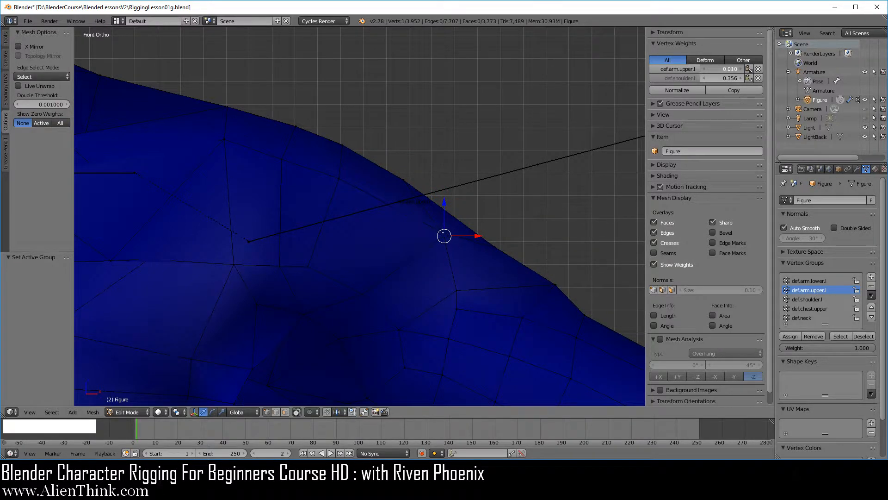
left_click_drag(656, 68, 722, 68)
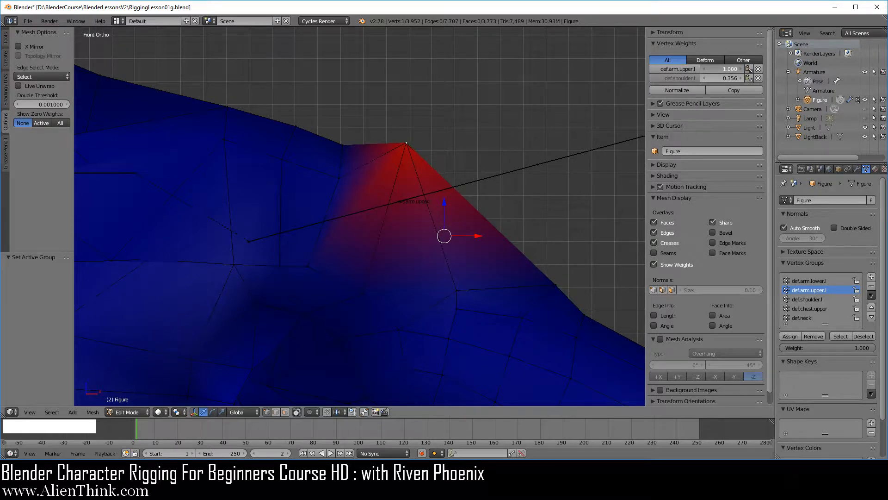
mouse_move(722, 69)
left_mouse_down()
mouse_move(718, 77)
mouse_move(734, 78)
mouse_move(724, 78)
left_mouse_up()
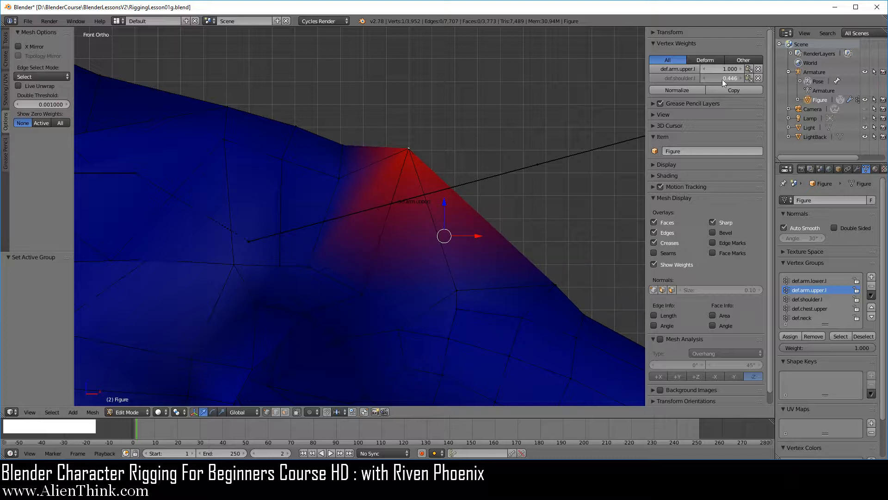
left_click(680, 78)
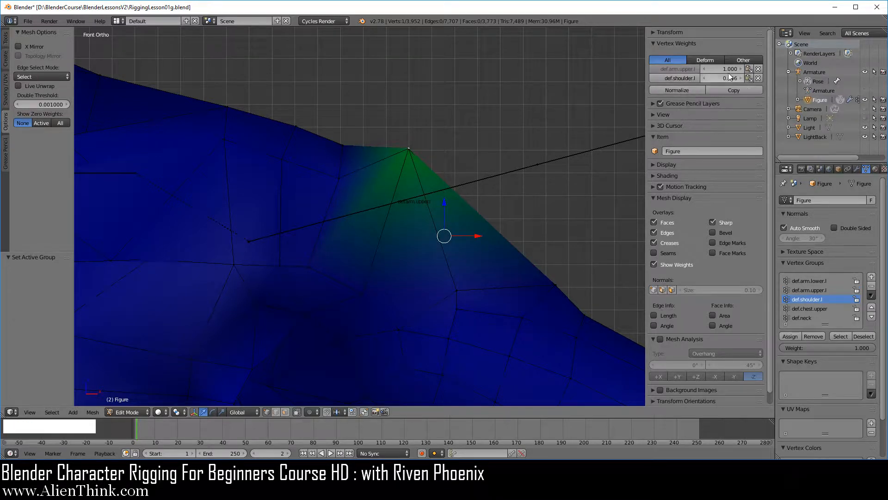
mouse_move(726, 77)
left_mouse_down()
mouse_move(759, 77)
mouse_move(736, 77)
mouse_move(747, 77)
left_mouse_up()
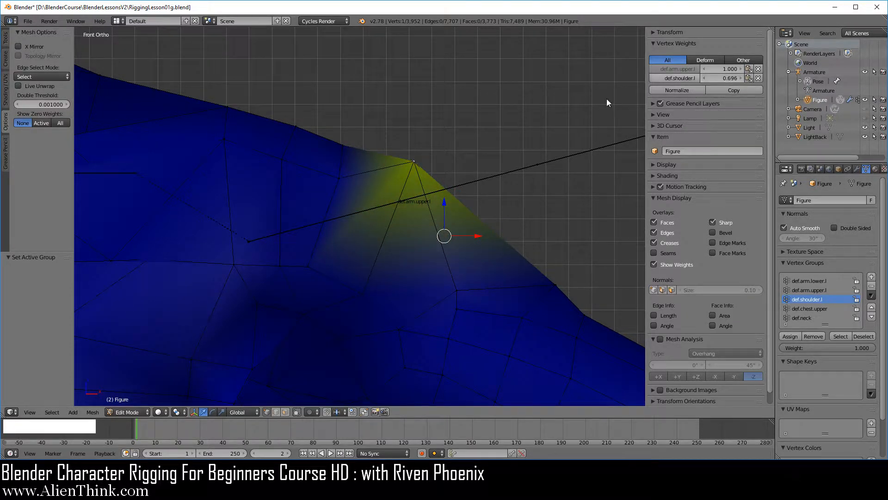
Enable viewport display of the Figure's Subdivision Surface modifier and view the shoulder weights on the smoothed mesh.
scroll(422, 233, "down", 3)
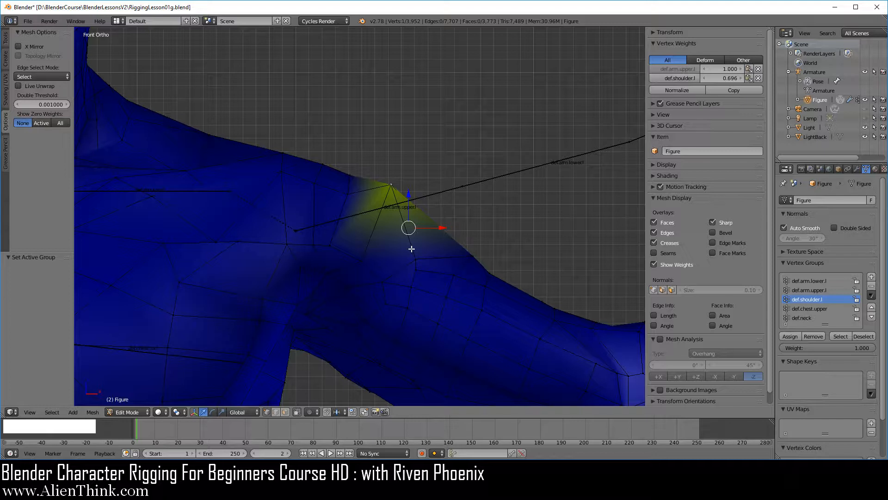
left_click(857, 168)
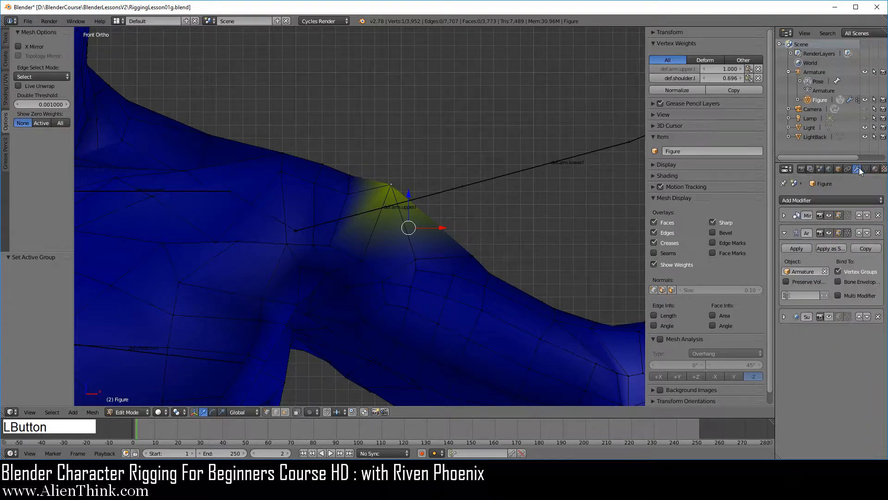
left_click(832, 316)
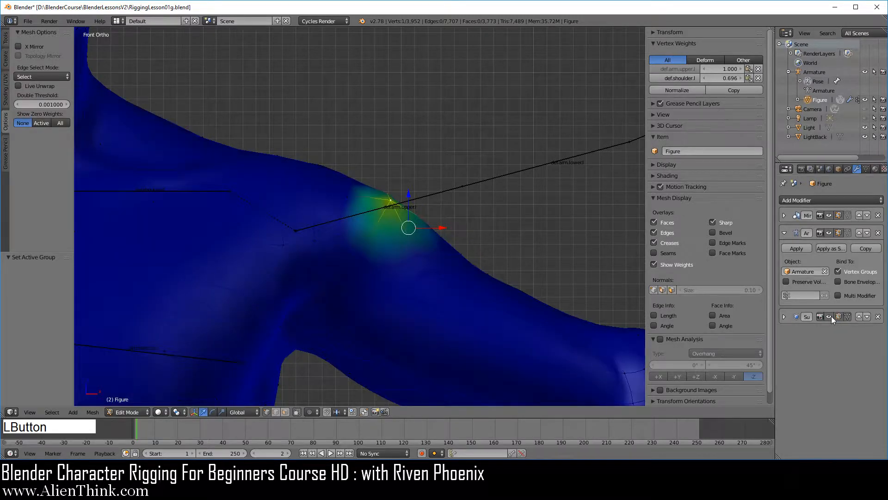
scroll(495, 205, "up", 2)
middle_click_drag(471, 209, 444, 212, "shift")
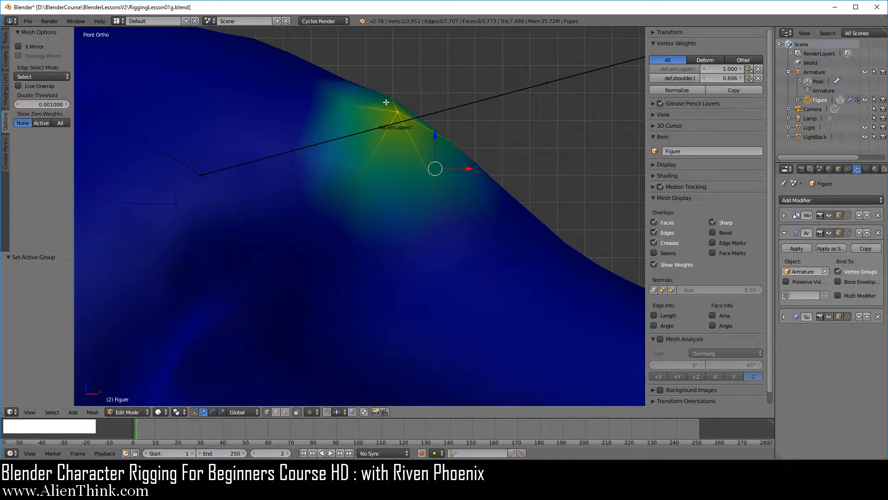
Show the def.arm.upper.l weights on the subdivided shoulder and expand the Subdivision Surface modifier's settings.
left_click(688, 69)
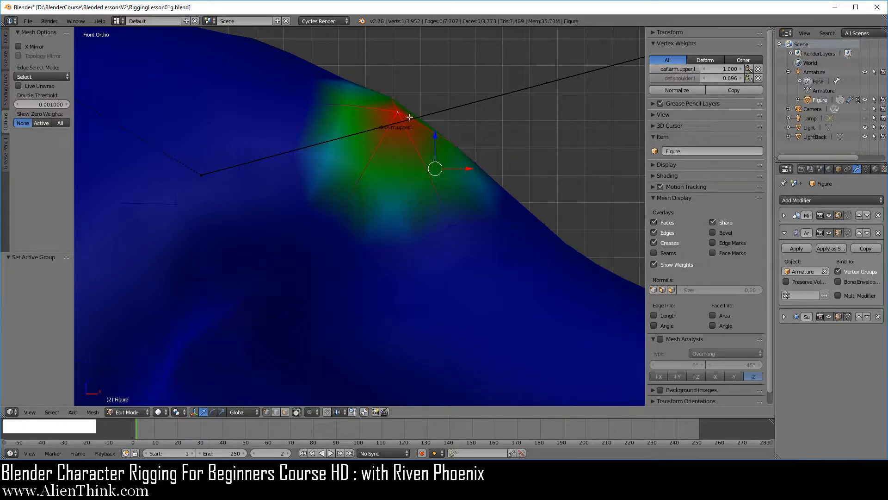
middle_click_drag(379, 187, 425, 246, "shift")
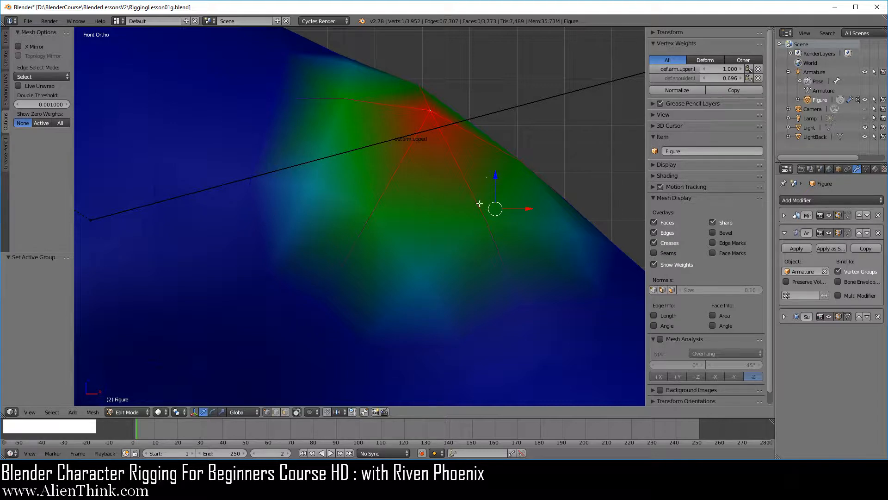
right_click(432, 110)
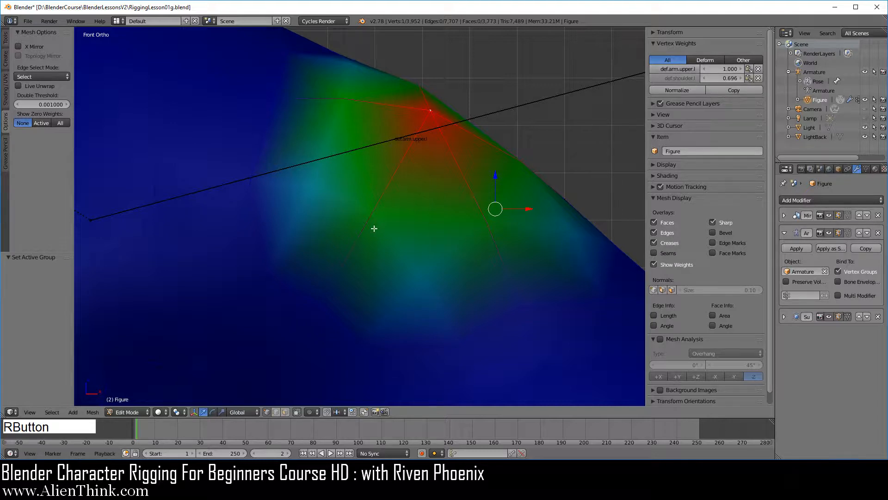
left_click(784, 317)
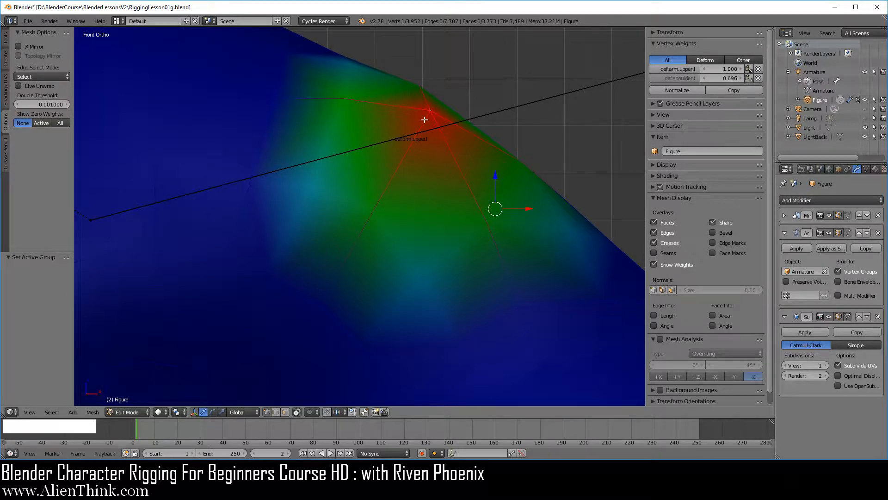
Set the selected shoulder vertex's def.arm.upper.l weight to 0.740 with the subdivision displayed.
mouse_move(722, 68)
left_mouse_down()
mouse_move(696, 68)
mouse_move(736, 69)
mouse_move(723, 69)
left_mouse_up()
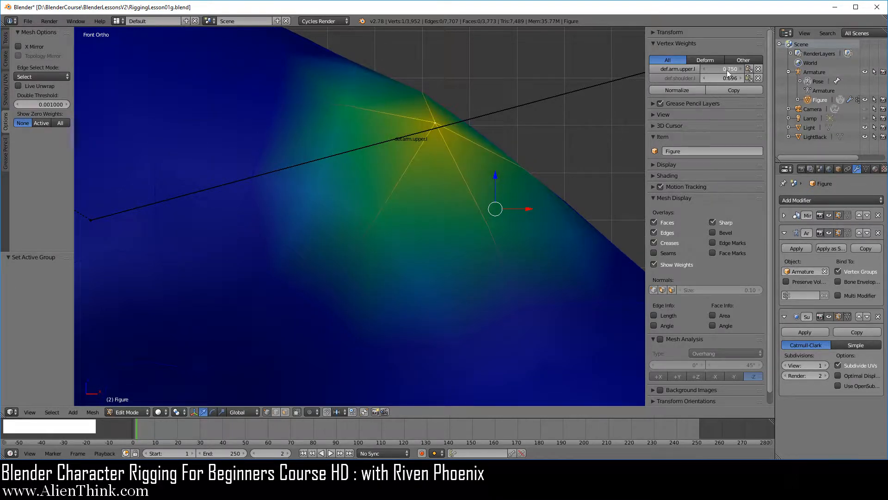
scroll(410, 241, "down", 2)
scroll(410, 240, "down", 1)
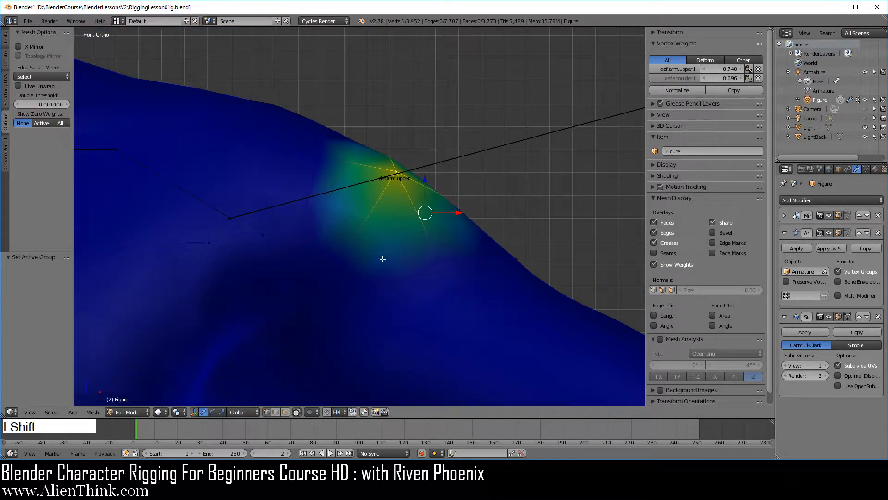
middle_click_drag(383, 258, 478, 212, "shift")
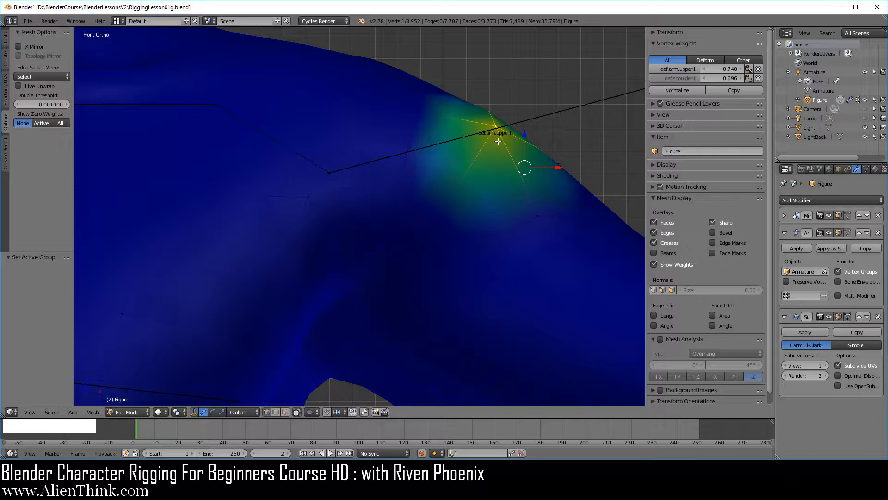
Apply the Subdivision Surface modifier to the Figure in Object Mode and return to Edit Mode.
key("Tab")
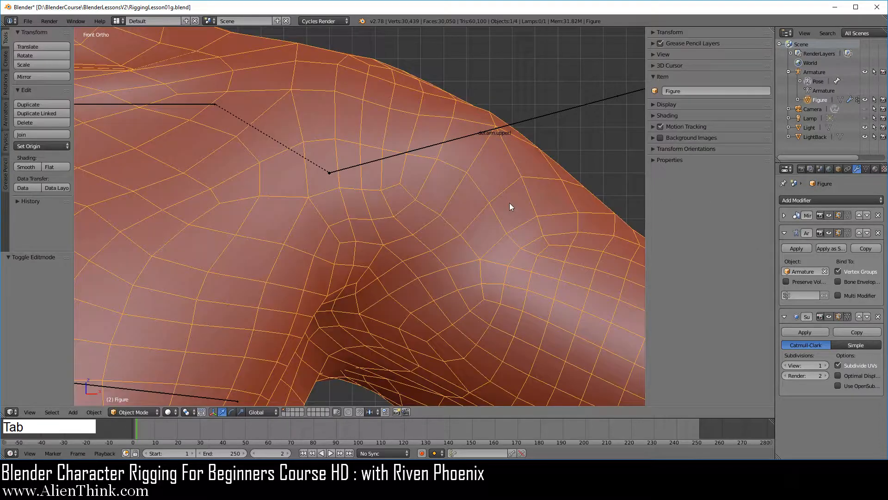
left_click(816, 331)
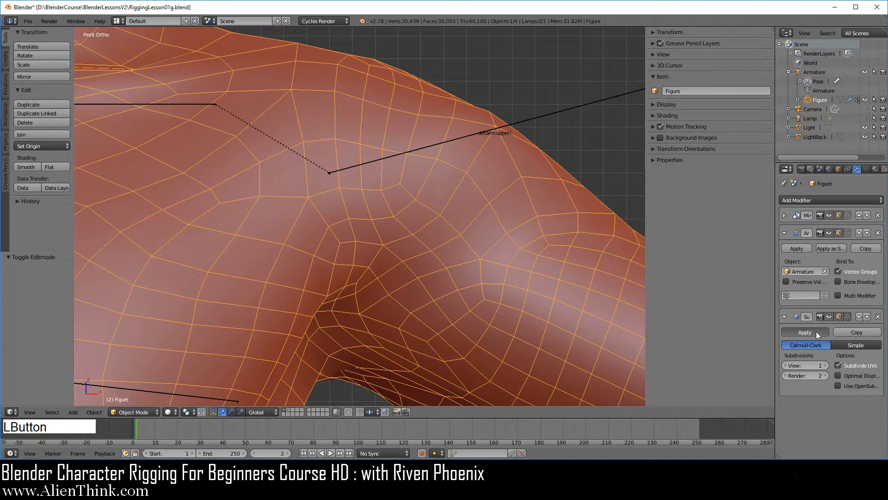
key("Tab")
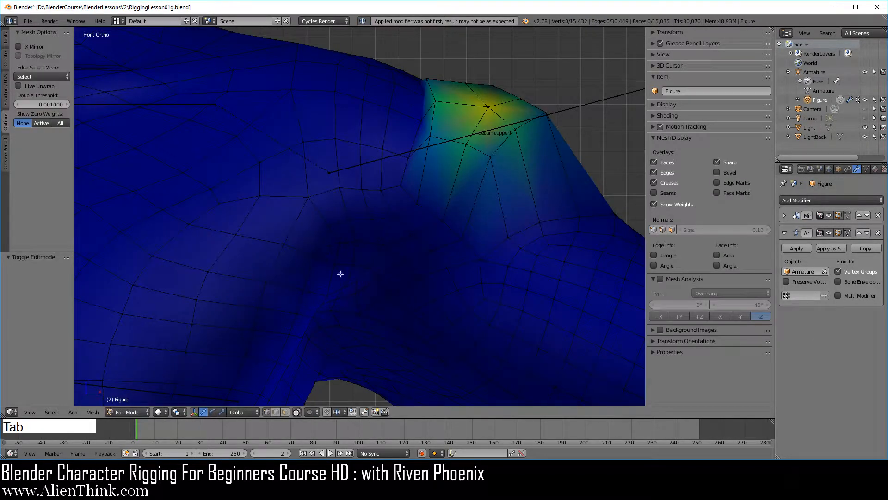
Compare the def.arm.upper.l and def.shoulder.l weights of the brightest shoulder vertex and the neighbouring vertex below it.
scroll(261, 187, "down", 2)
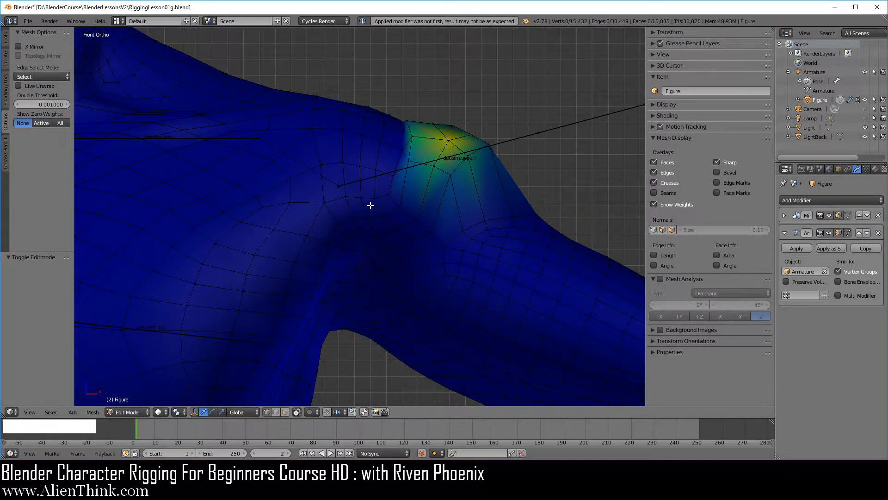
scroll(398, 232, "up", 2)
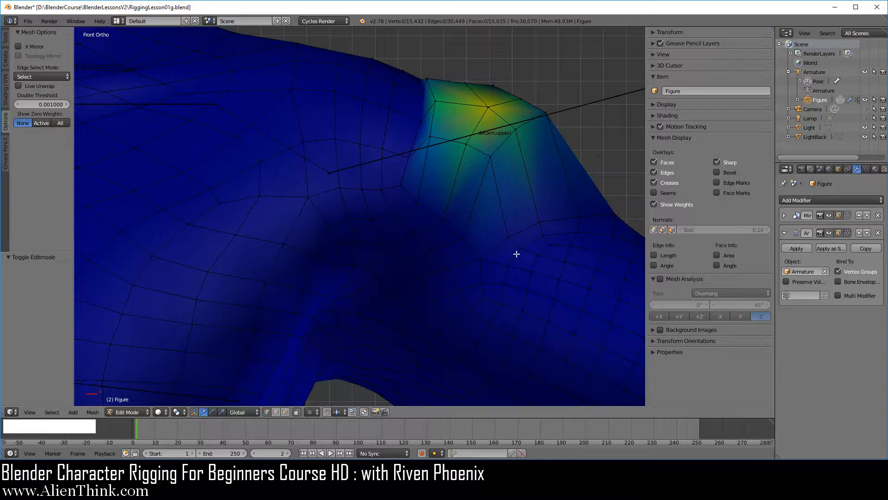
middle_click_drag(504, 201, 430, 224, "shift")
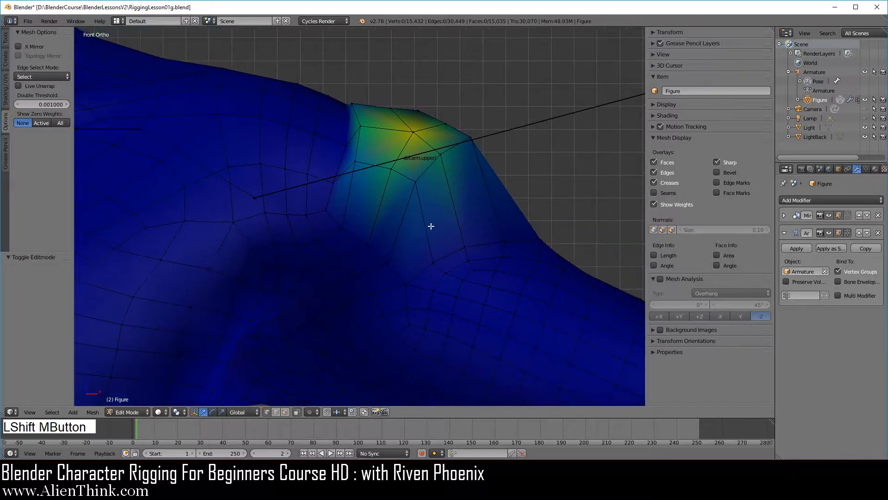
scroll(509, 204, "up", 3)
middle_click_drag(476, 180, 453, 260, "shift")
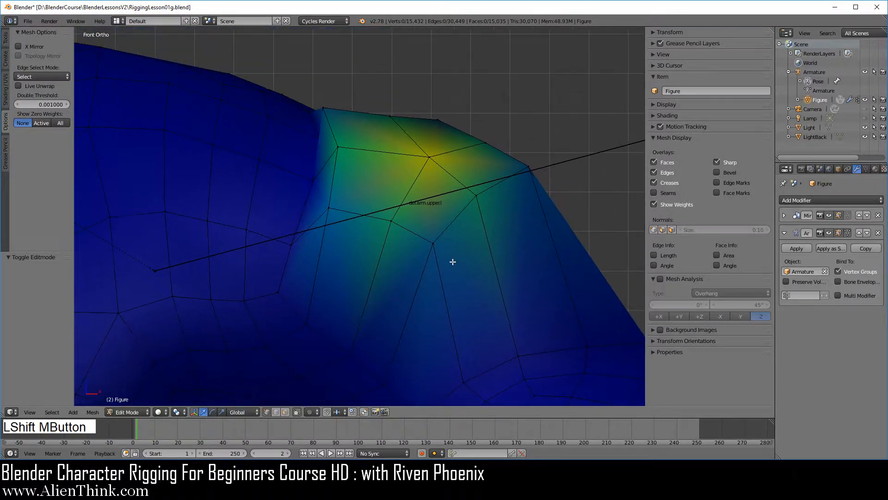
right_click(438, 159)
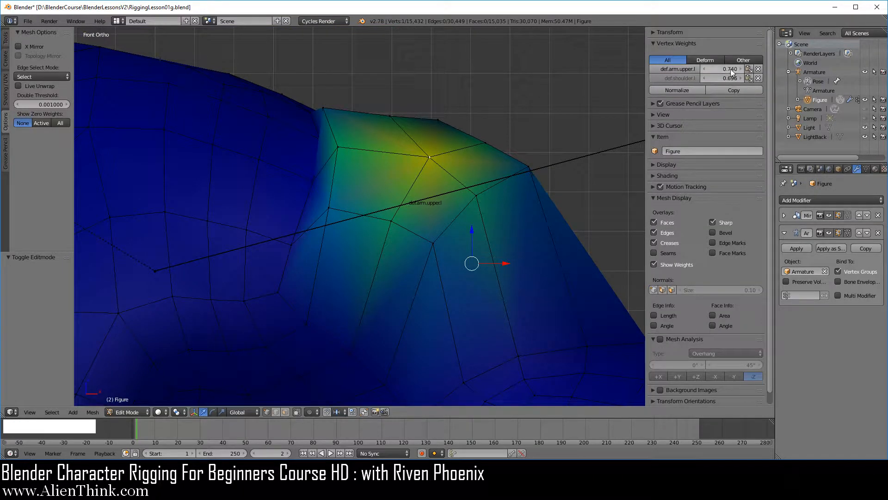
right_click(479, 195)
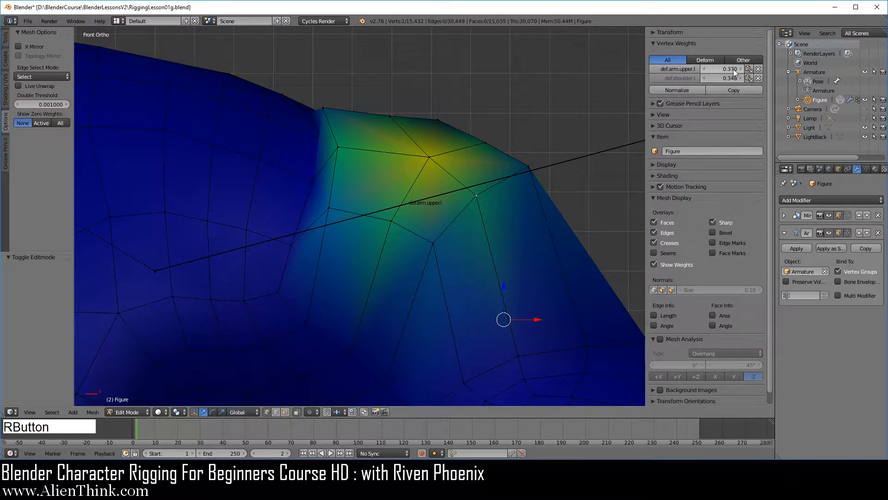
right_click(432, 154)
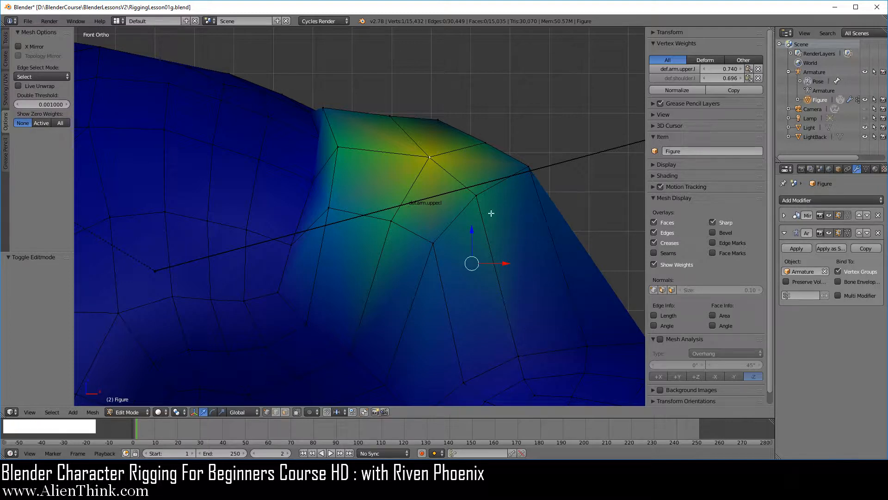
Raise the brightest shoulder vertex's def.arm.upper.l weight and recheck the weights of the neighbouring vertex below it.
left_click(720, 69)
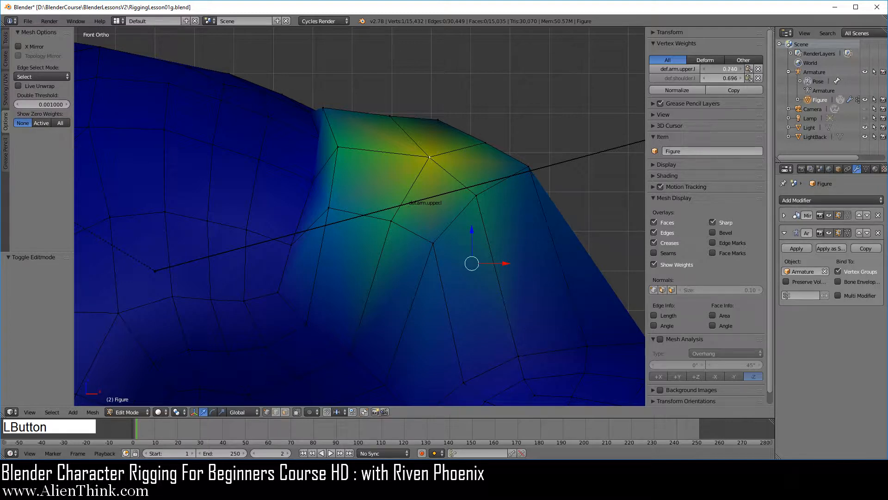
left_click_drag(720, 68, 749, 69)
right_click(474, 198)
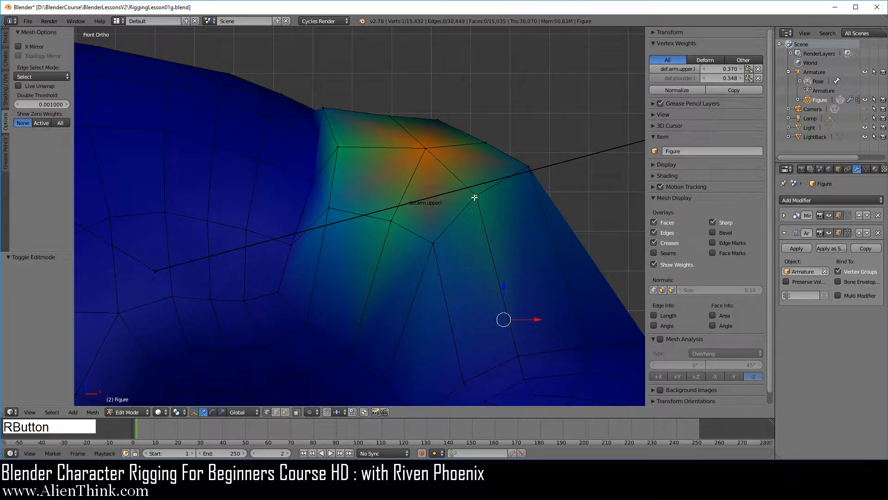
Set the def.arm.upper.l weight of the outer shoulder-edge vertex to 0.165 and of the lower central shoulder vertex to 0.215.
right_click(529, 168)
left_click_drag(727, 69, 708, 69)
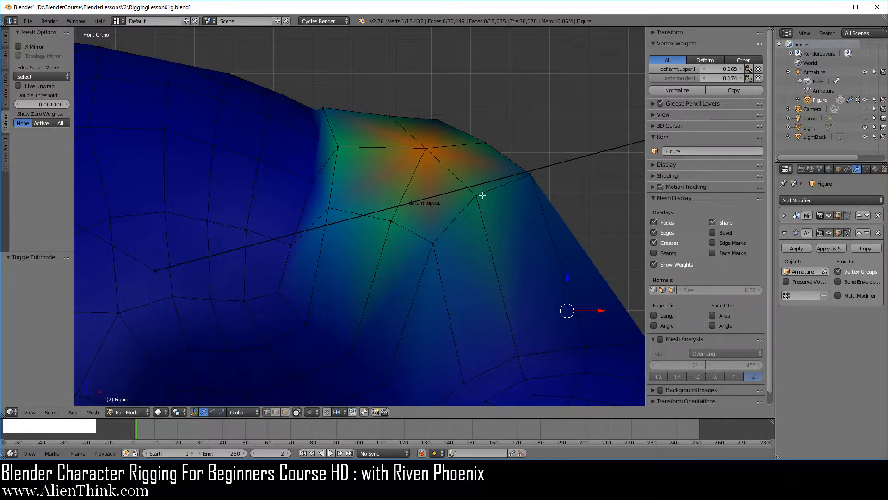
right_click(433, 242)
mouse_move(724, 68)
left_mouse_down()
mouse_move(708, 69)
mouse_move(722, 69)
left_mouse_up()
middle_click_drag(504, 214, 482, 200, "shift")
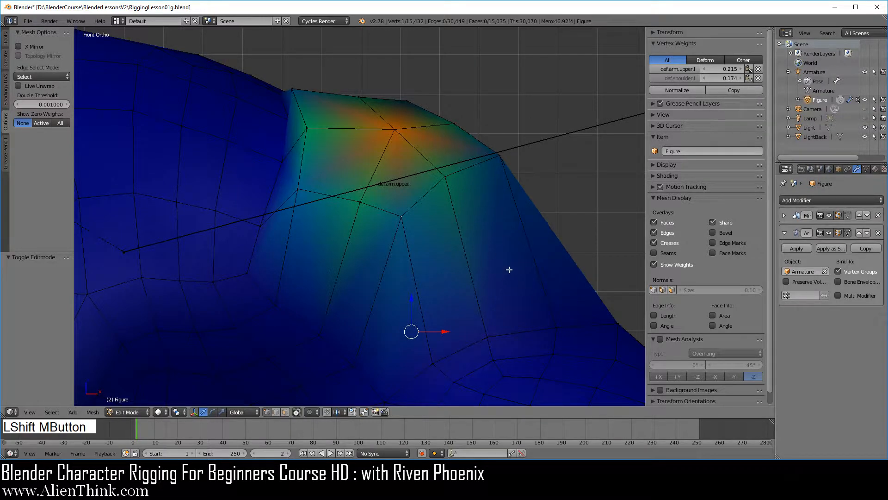
middle_click_drag(509, 268, 446, 193, "shift")
Copy all weights of the vertex just below the shoulder's bright area to the undeformed vertex at the lower end of its edge.
right_click(383, 99)
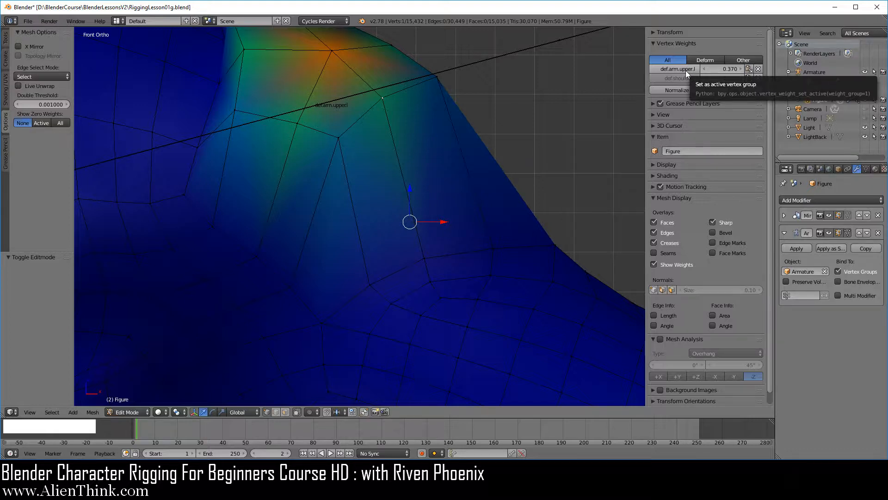
right_click(424, 257)
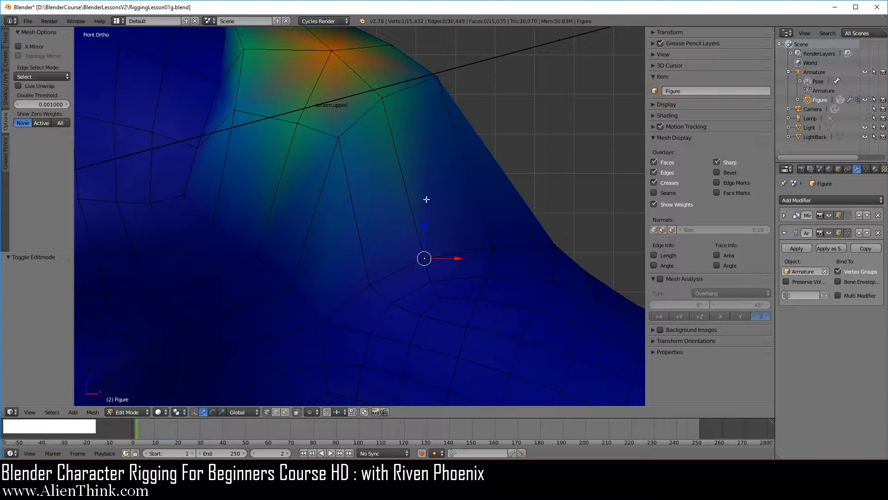
right_click(386, 99, "shift")
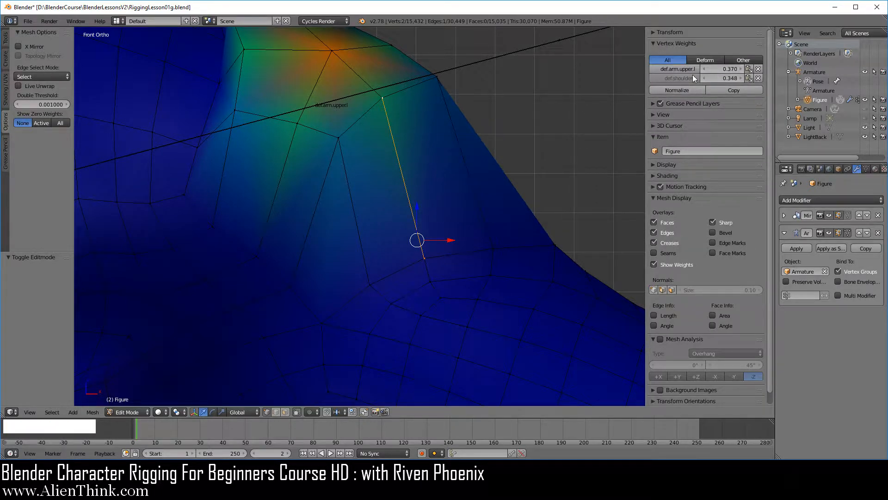
left_click(749, 69)
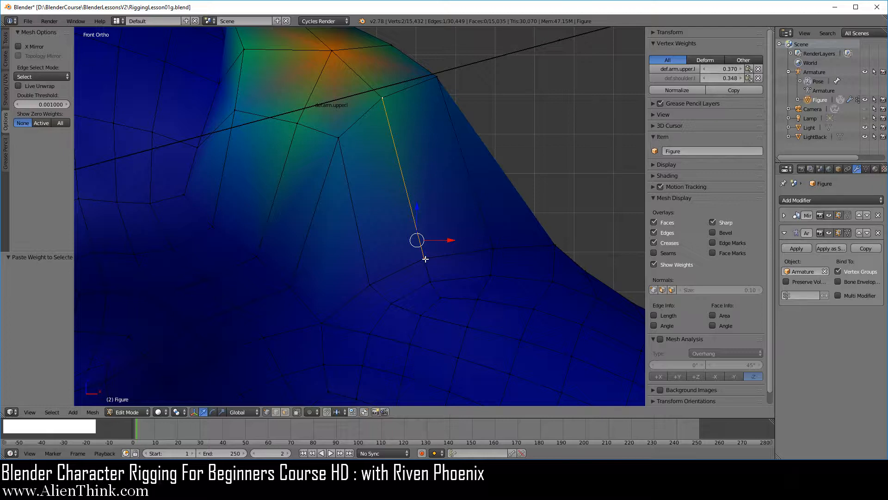
left_click(745, 92)
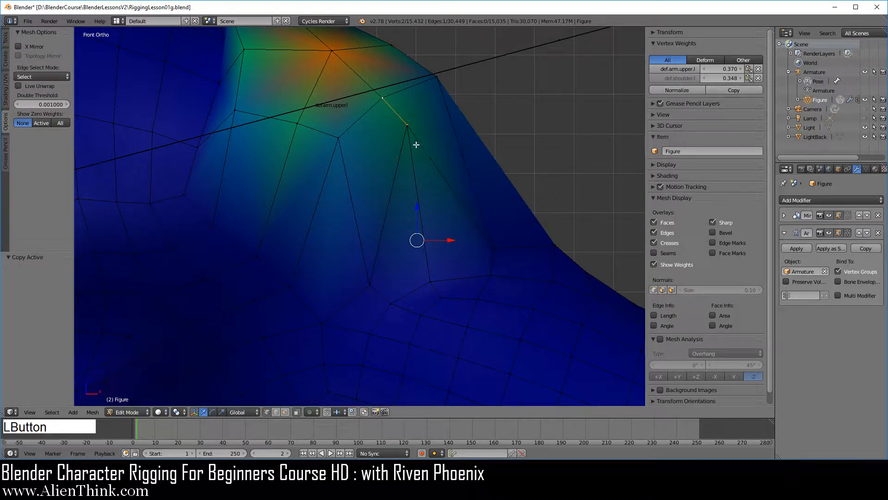
Copy all weights of the newly weighted vertex to the next vertex down the same edge line.
right_click(407, 126)
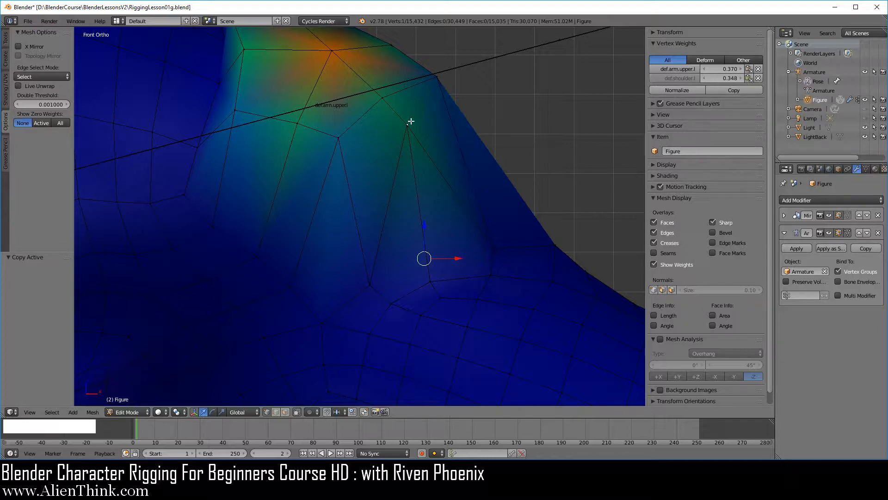
right_click(430, 280)
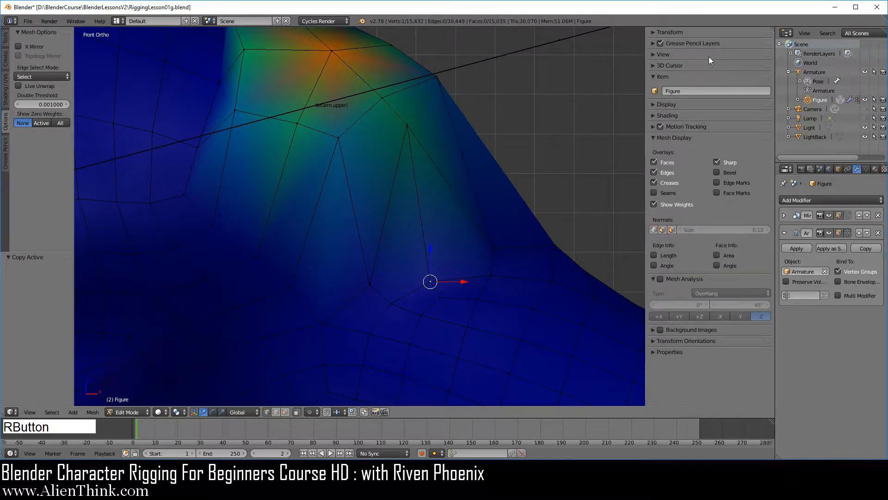
right_click(407, 125, "shift")
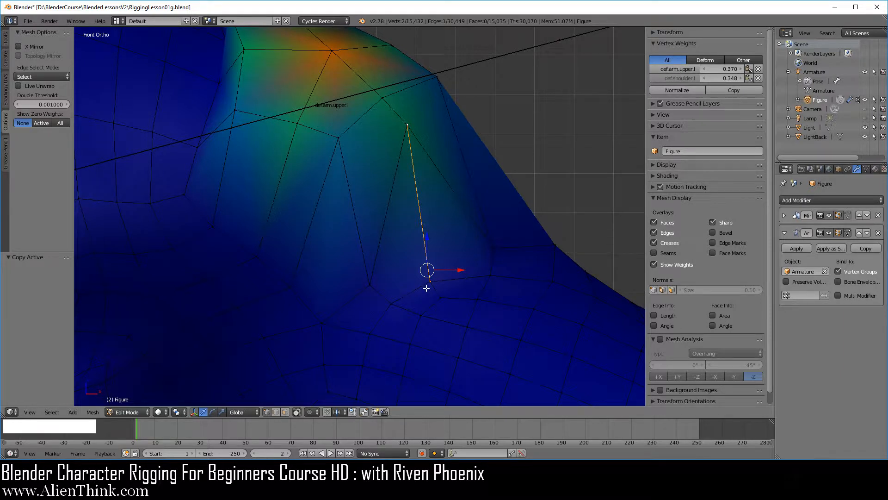
left_click(742, 90)
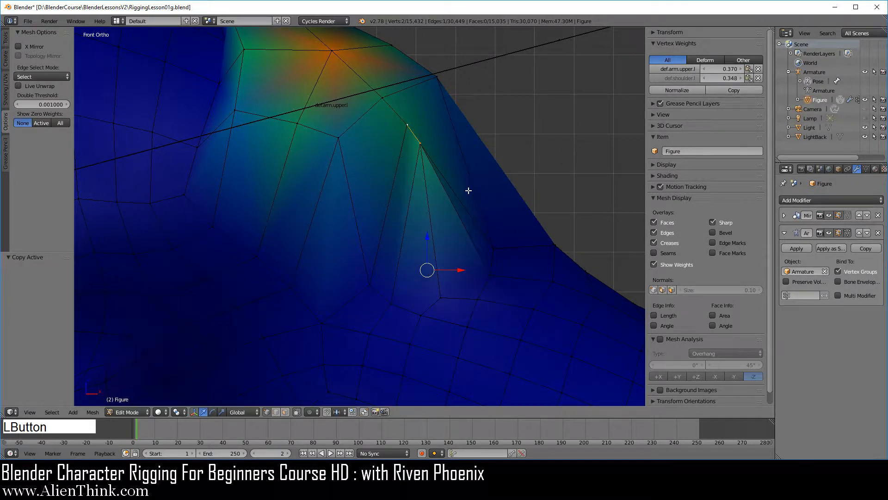
scroll(500, 138, "up", 3)
middle_click_drag(499, 154, 426, 229, "shift")
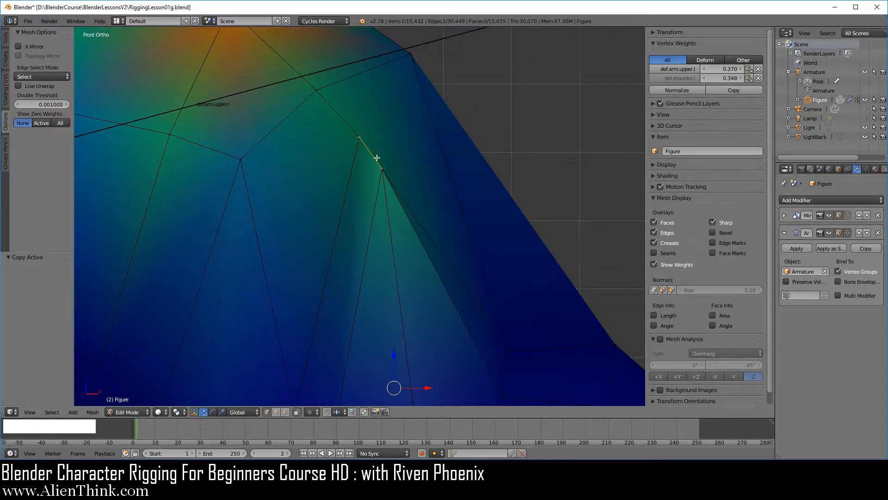
Set the upper of the two newly weighted vertices to 0.450 in def.arm.upper.l and paste that weight to the other.
right_click(385, 169)
right_click(359, 135, "shift")
mouse_move(735, 69)
left_mouse_down()
mouse_move(717, 69)
mouse_move(752, 69)
left_mouse_up()
left_click(749, 69)
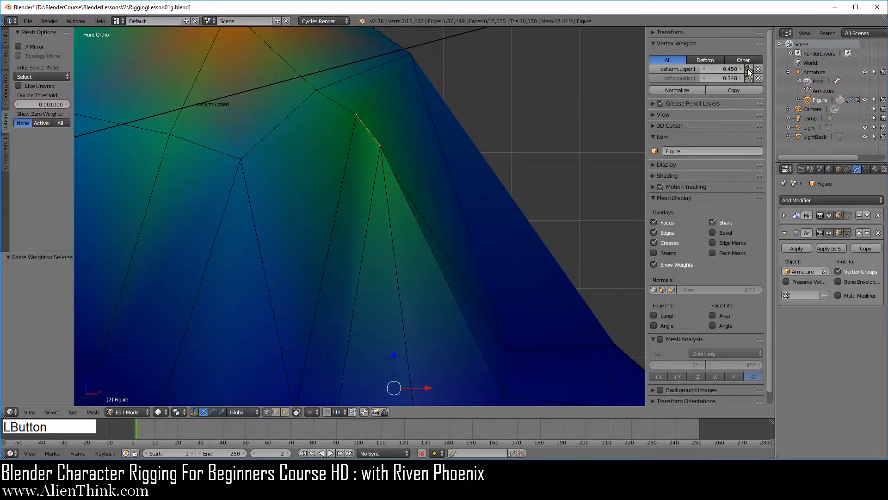
right_click(382, 145)
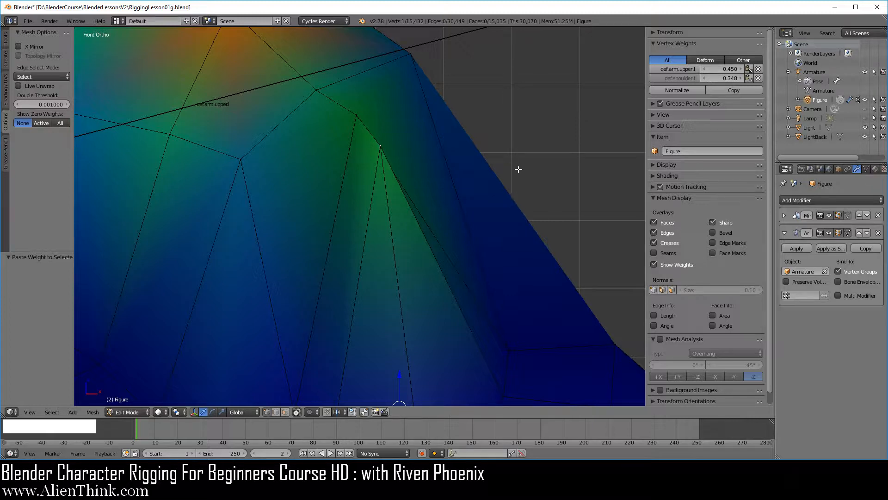
scroll(541, 178, "down", 4)
middle_click_drag(452, 221, 470, 210, "shift")
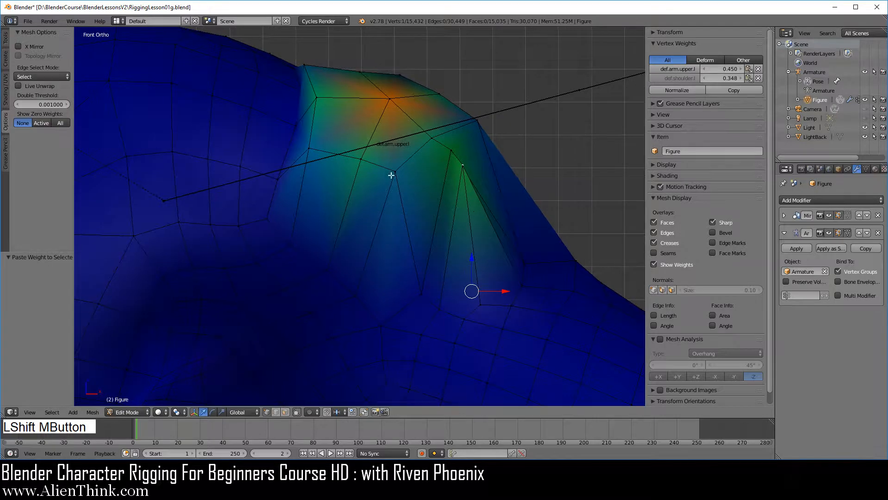
Reopen the recent file RiggingLesson01g.blend without saving and switch the Figure to Object Mode.
left_click(28, 20)
mouse_move(51, 50)
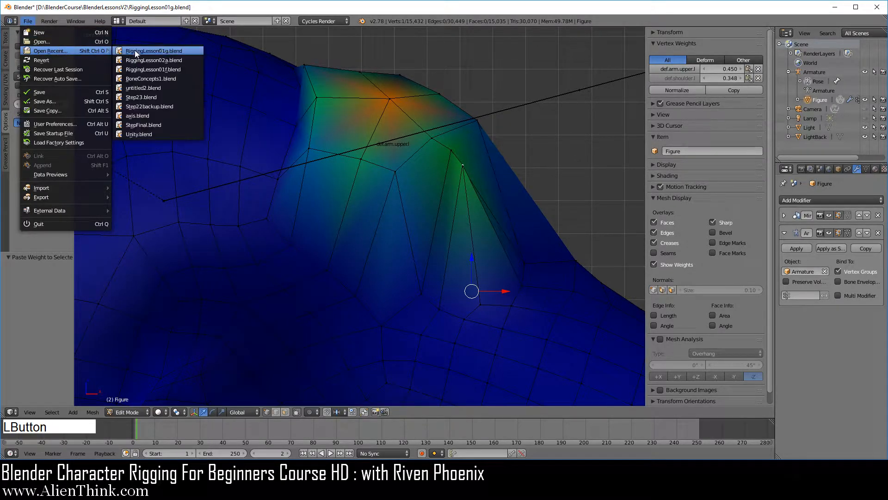
left_click(165, 50)
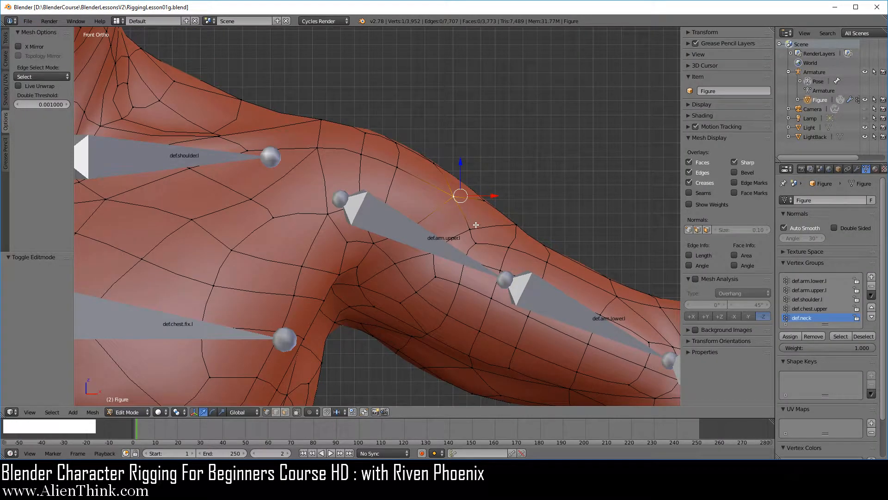
key("Tab")
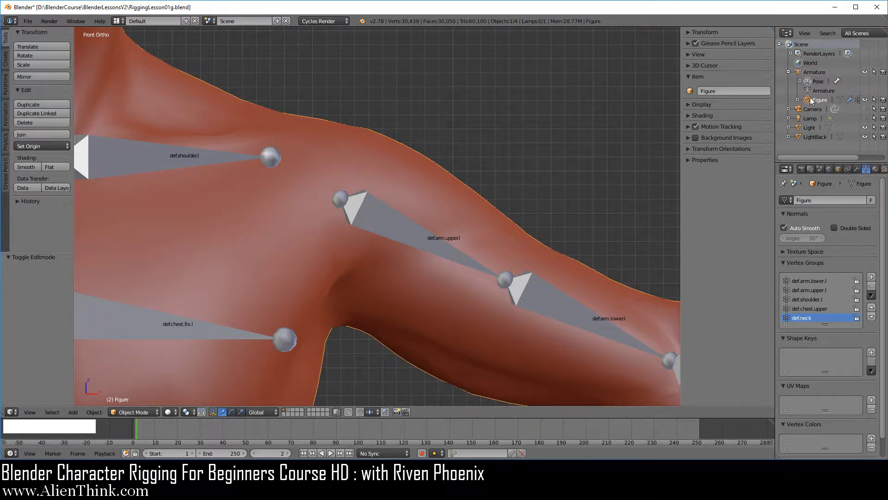
Clear the Figure's parent and parent it to the Armature again with automatic weights.
left_click_drag(807, 101, 791, 154)
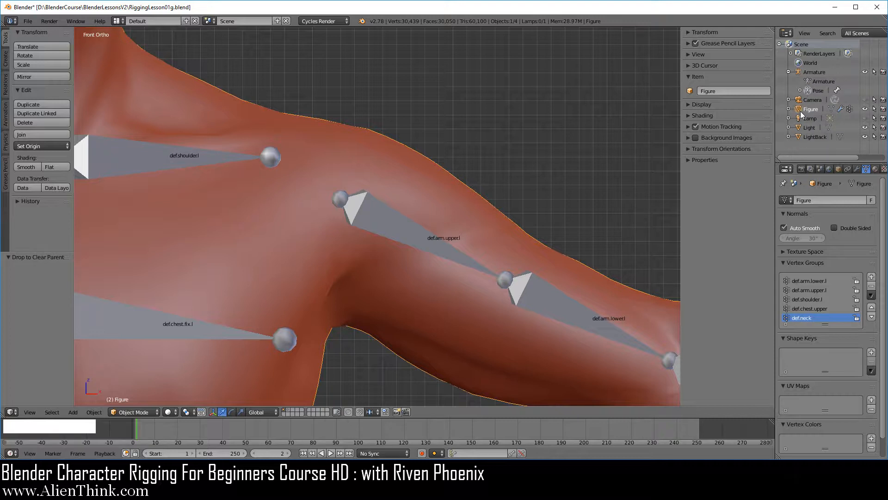
left_click_drag(800, 111, 799, 93)
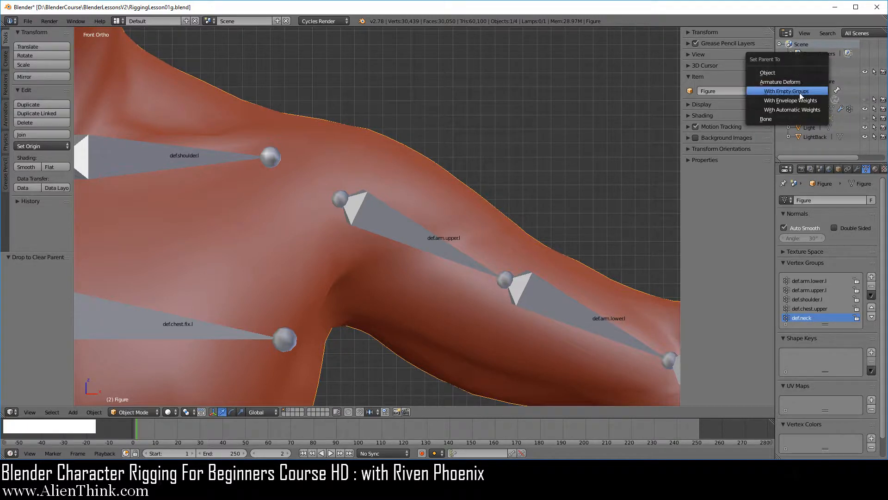
left_click(792, 110)
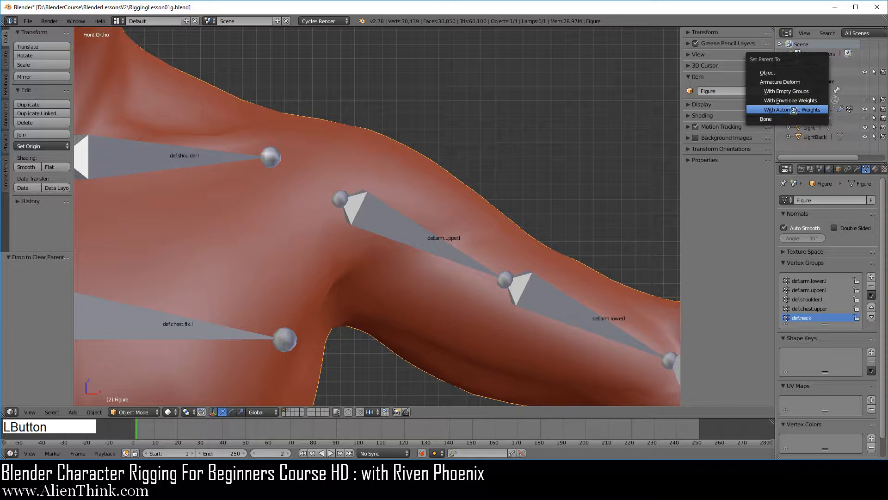
Turn on the Figure's Armature modifier display in Edit Mode and move the modifier above the Subdivision Surface.
left_click(857, 169)
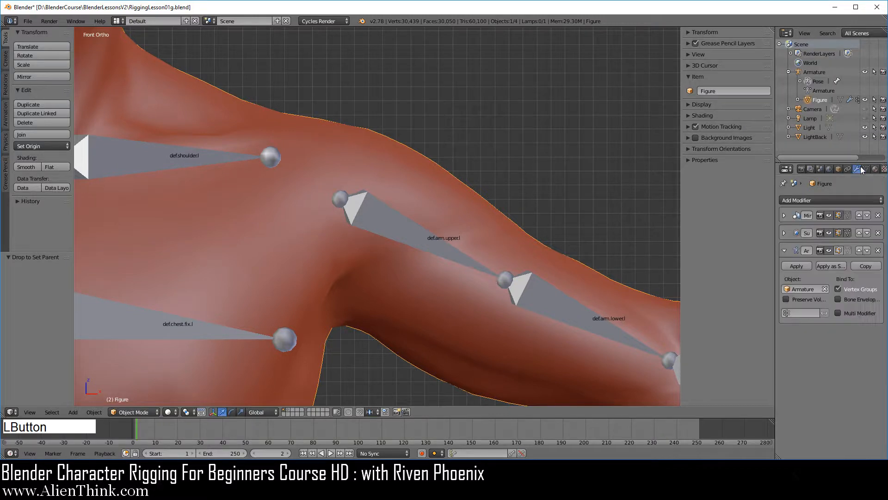
left_click(840, 250)
left_click(859, 250)
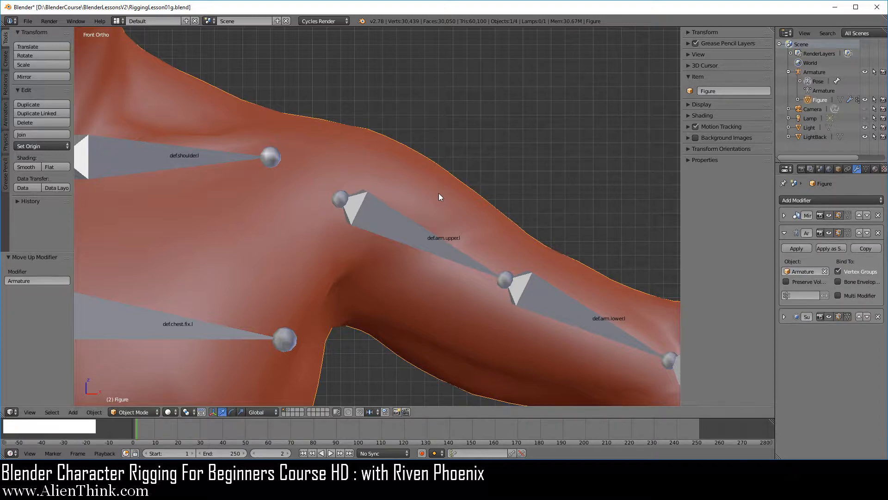
Enter Edit Mode, show vertex weights on the Figure and make def.arm.upper.l the active vertex group.
key("Tab")
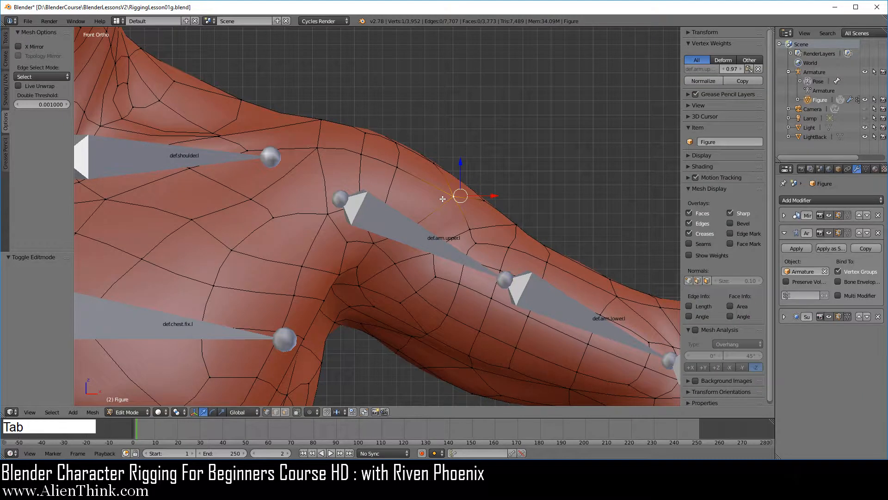
left_click(724, 259)
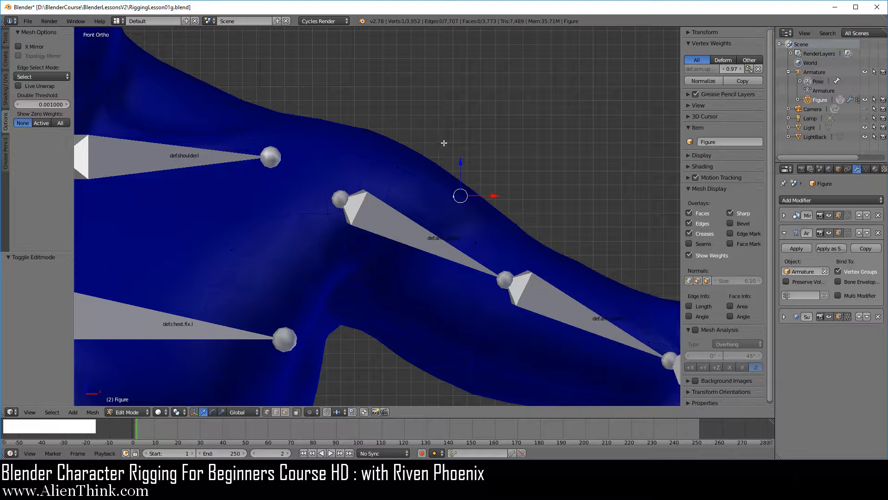
right_click(453, 194)
left_click(708, 69)
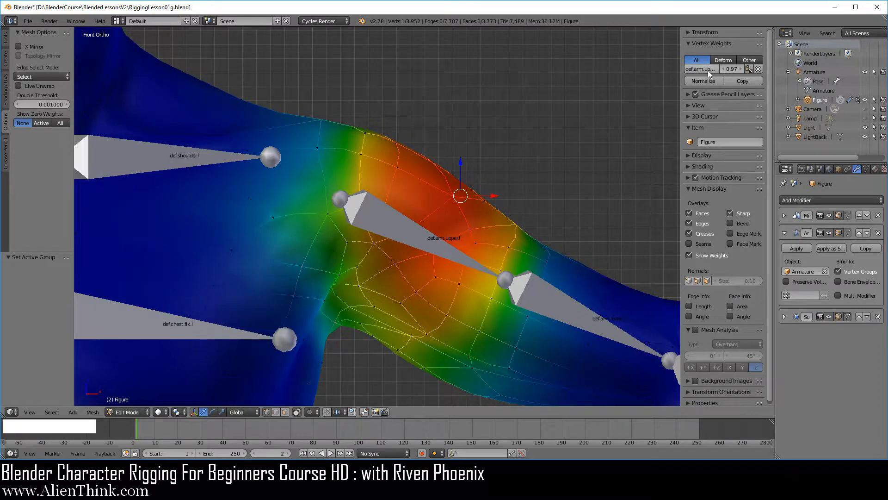
left_click(866, 169)
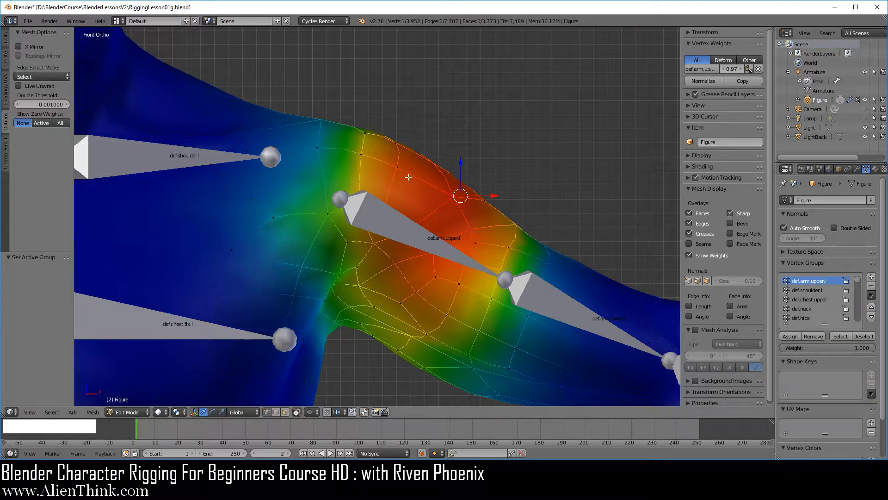
Examine how the def.arm.upper.l, def.shoulder.l and def.chest.fix.l weights change across vertices from the upper arm to the chest.
middle_click_drag(488, 261, 448, 179, "shift")
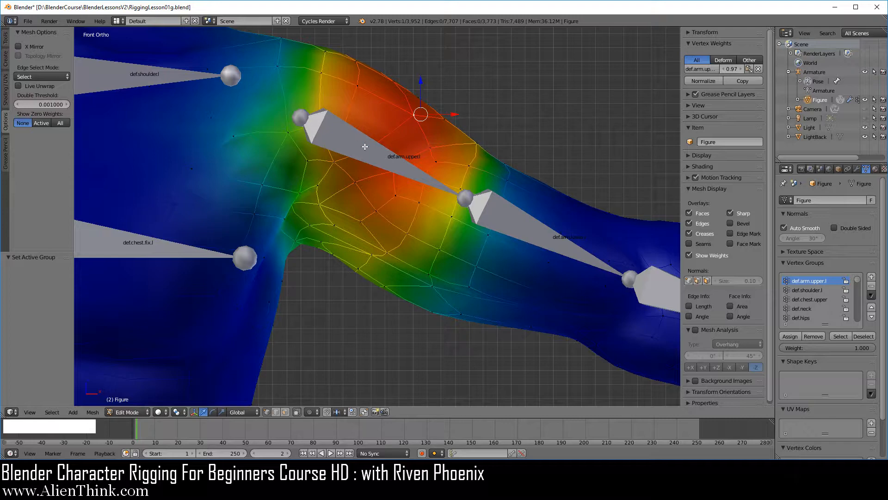
middle_click_drag(503, 158, 466, 215)
middle_click_drag(471, 135, 435, 194, "shift")
key("KP_1")
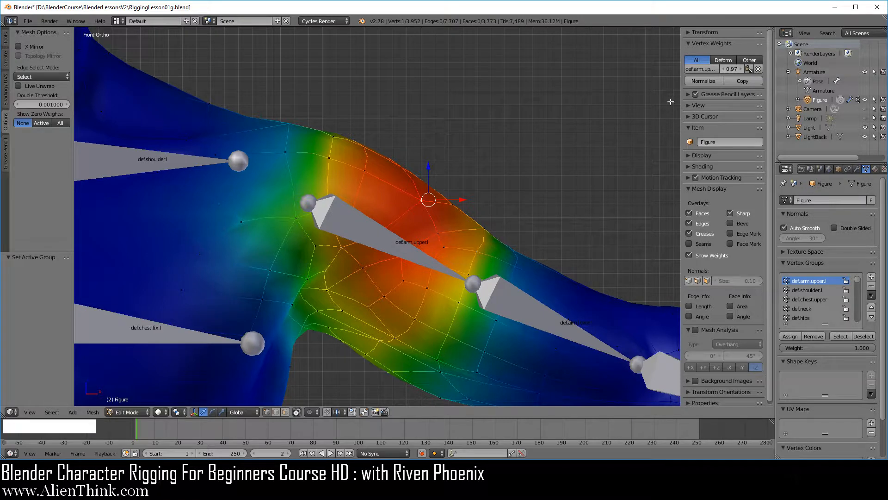
middle_click_drag(515, 133, 561, 153, "shift")
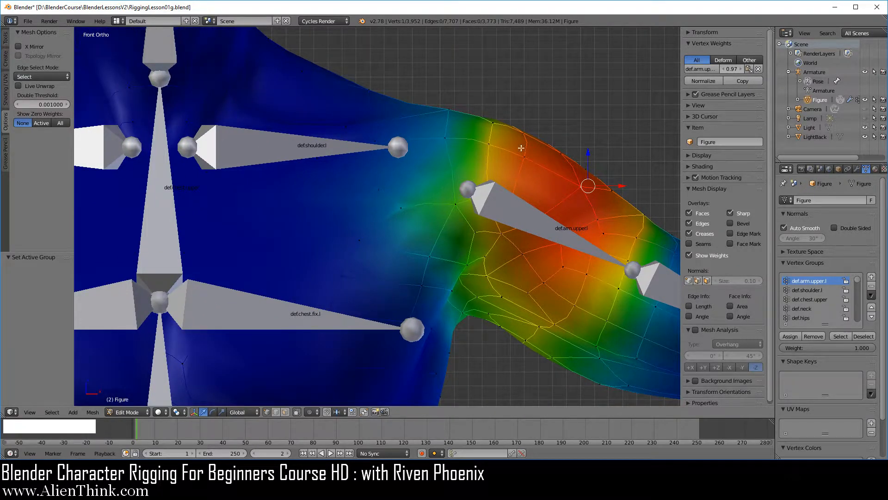
right_click(582, 185)
left_click_drag(678, 66, 662, 70)
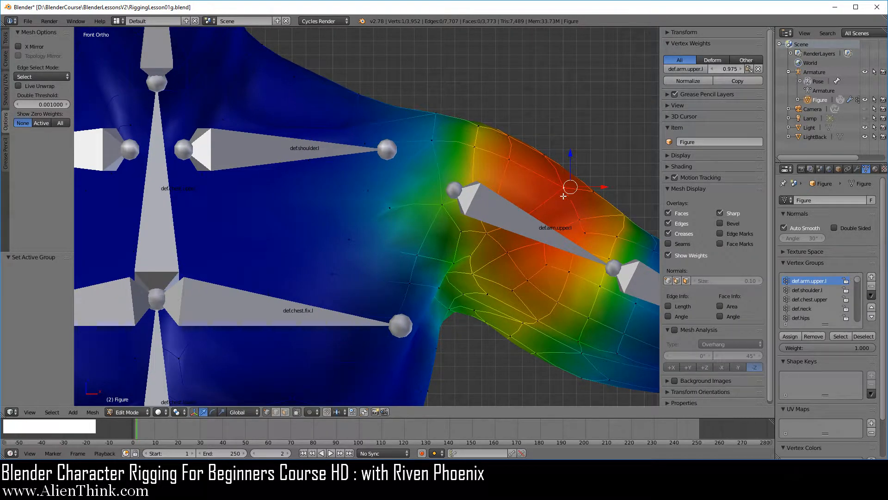
right_click(508, 159)
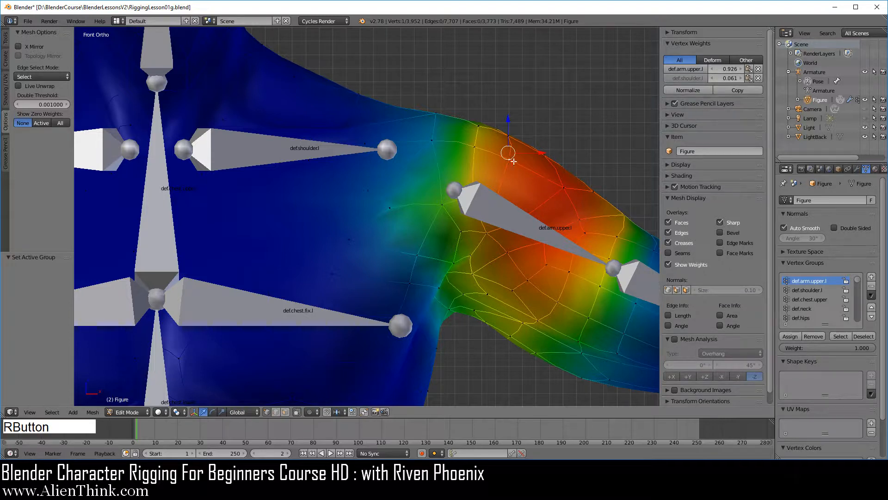
right_click(478, 148)
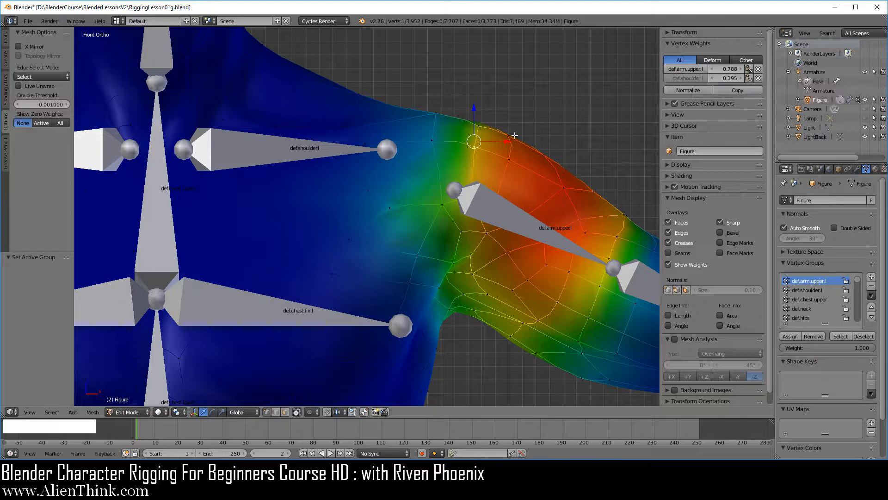
right_click(437, 144)
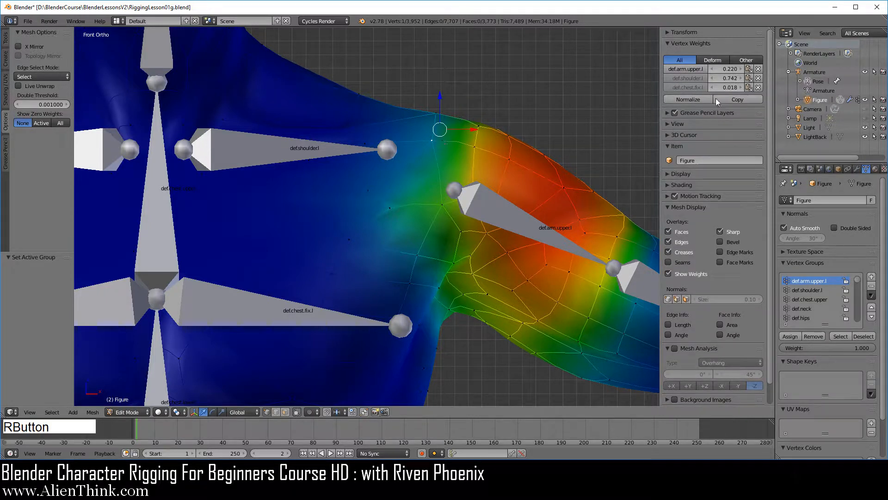
right_click(367, 186)
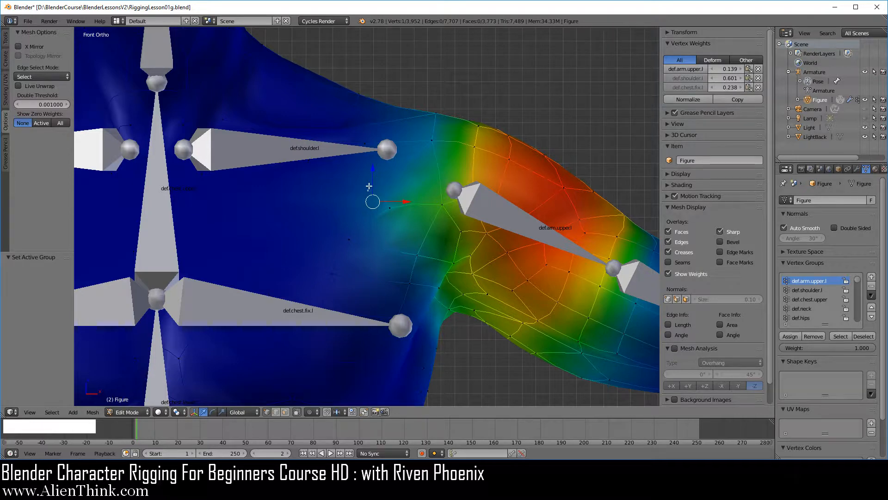
Compare the def.shoulder.l and def.arm.upper.l weights on the Figure's vertices along the top of the shoulder.
left_click(687, 79)
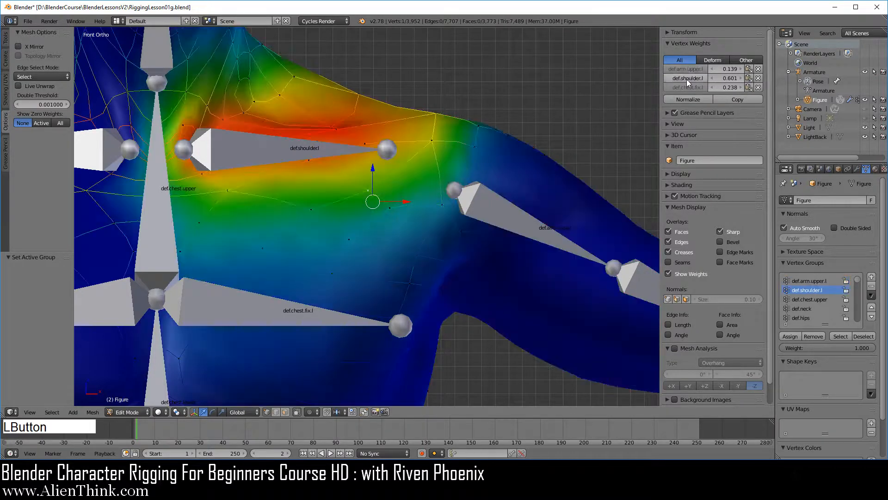
right_click(432, 141)
right_click(475, 145)
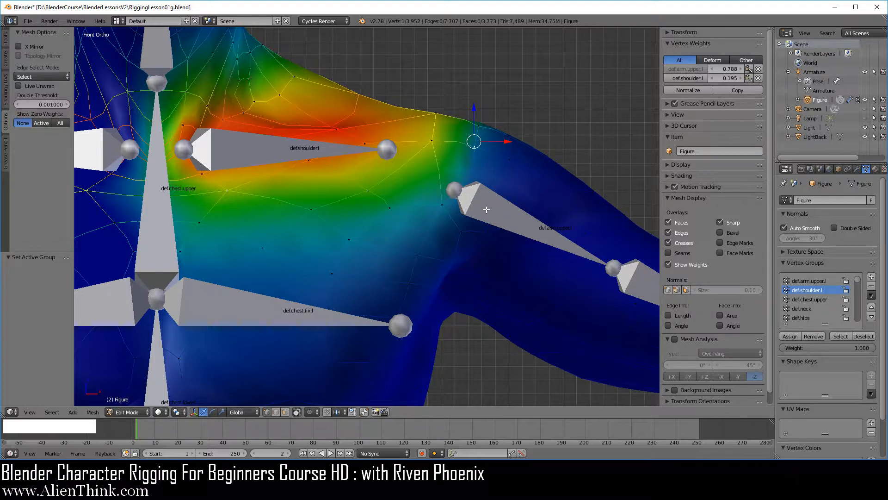
left_click(697, 71)
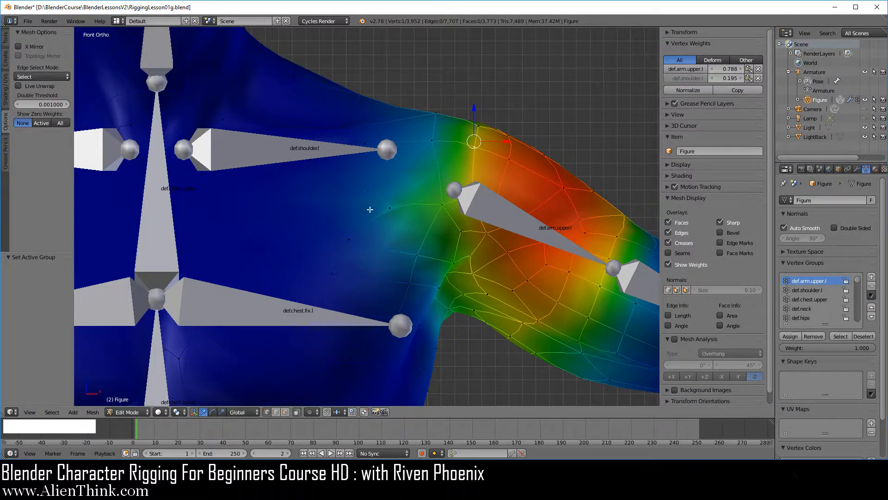
scroll(370, 209, "down", 1)
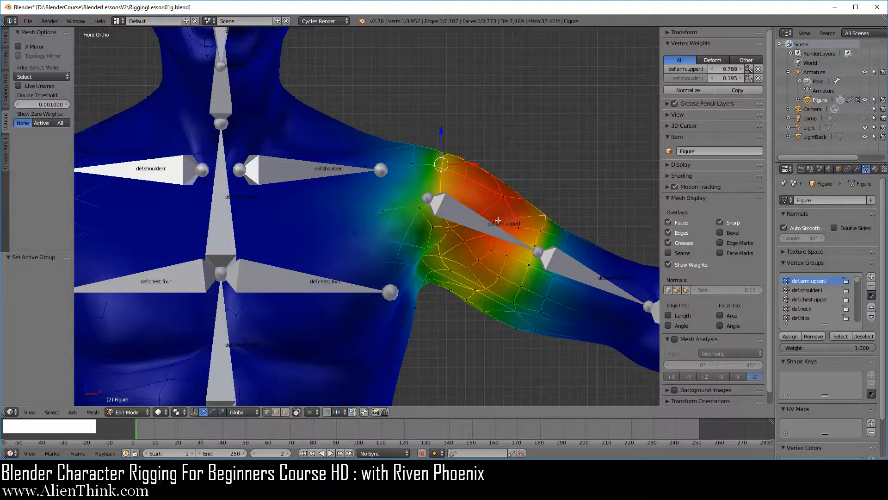
middle_click_drag(503, 258, 448, 237, "shift")
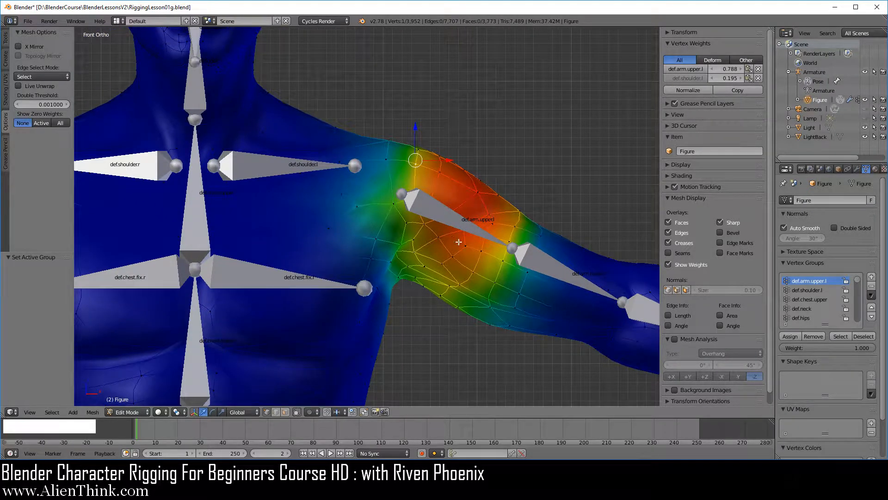
Leave the Figure's Edit Mode and rotate the def.arm.upper.l bone down by about 29°.
key("Tab")
right_click(456, 213)
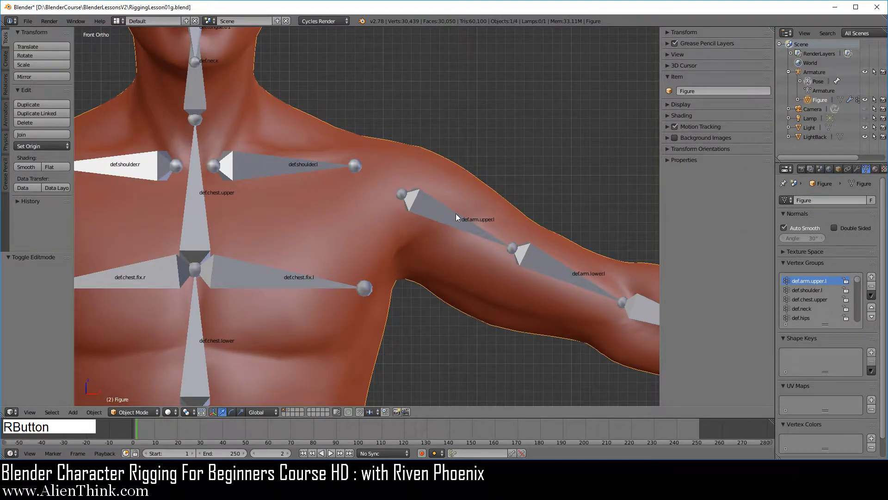
key("r")
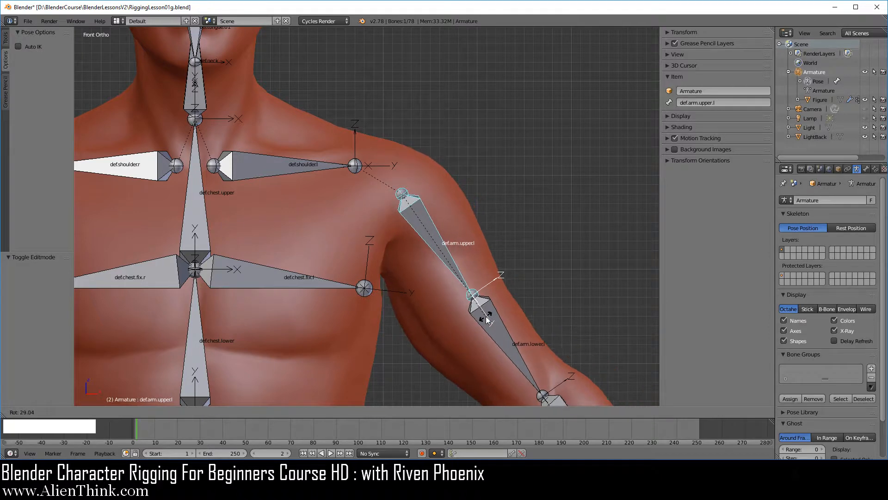
left_click(486, 319)
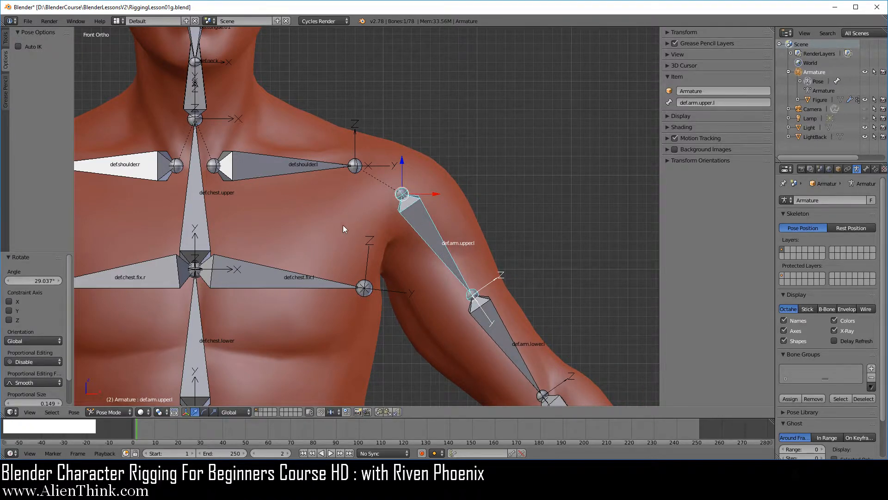
middle_click_drag(379, 232, 450, 177, "shift")
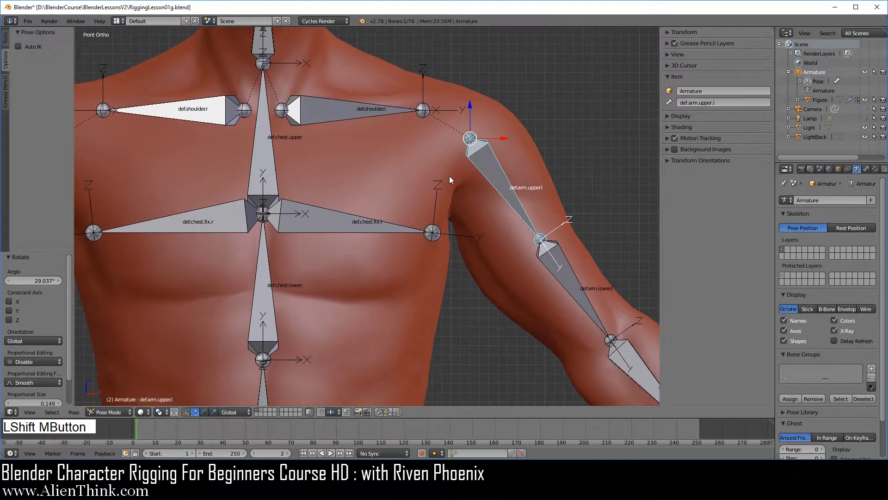
Enter Edit Mode on the Figure and select a chest vertex just inside the left armpit.
right_click(426, 183)
key("Tab")
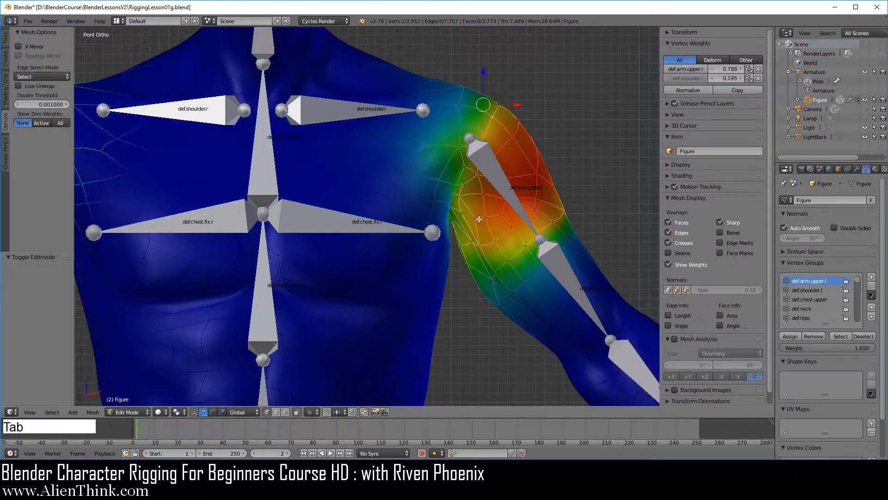
middle_click_drag(504, 198, 467, 214, "shift")
scroll(467, 214, "up", 5)
middle_click_drag(571, 211, 519, 213, "shift")
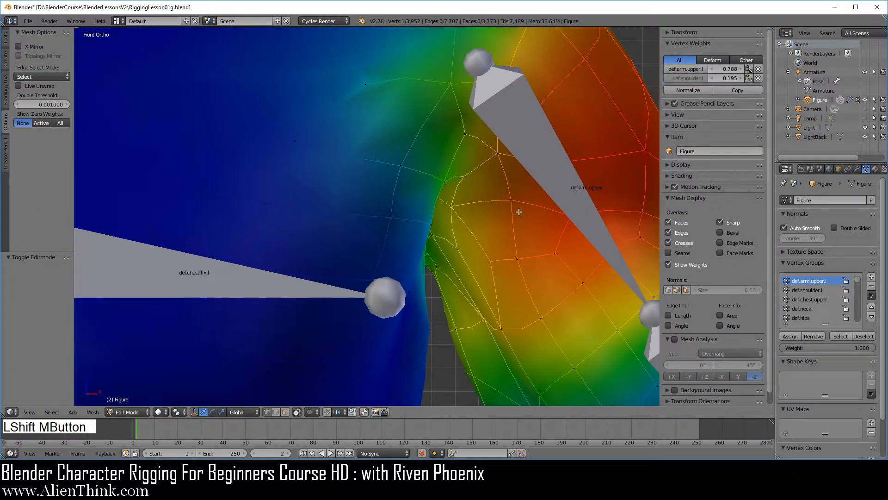
right_click(403, 165)
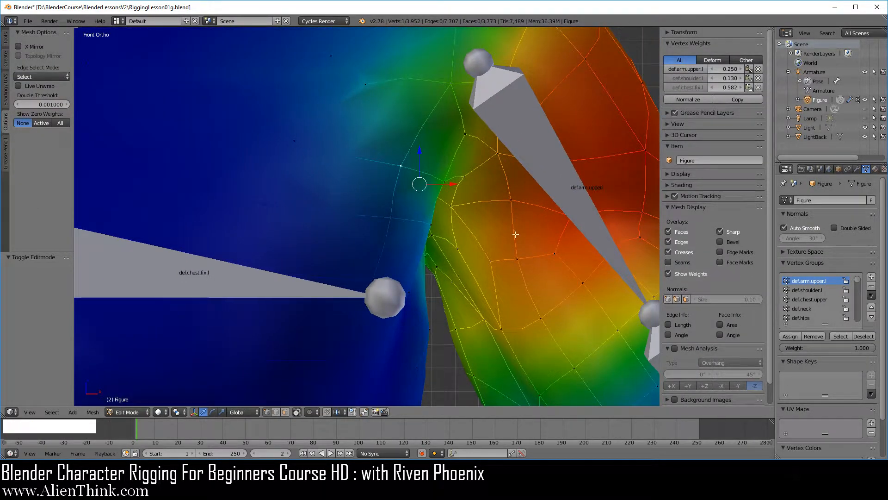
scroll(516, 233, "down", 3)
middle_click_drag(498, 253, 438, 214)
scroll(439, 214, "up", 5)
key("1")
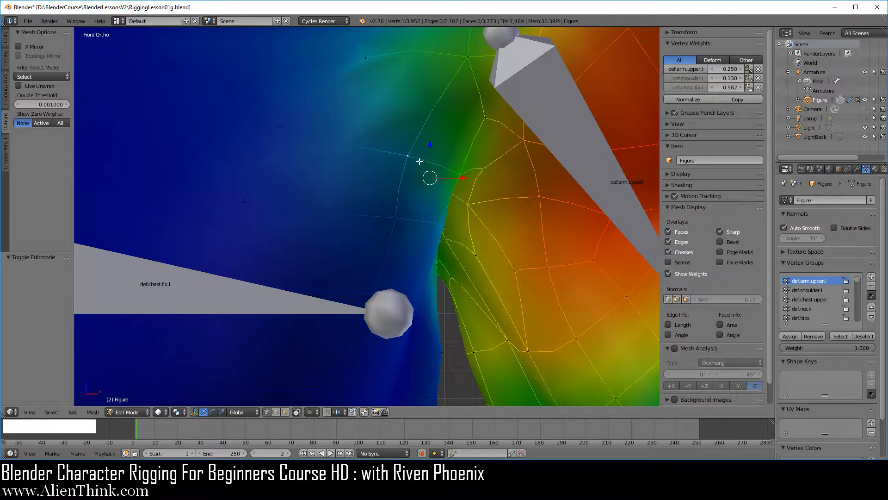
scroll(420, 161, "down", 2)
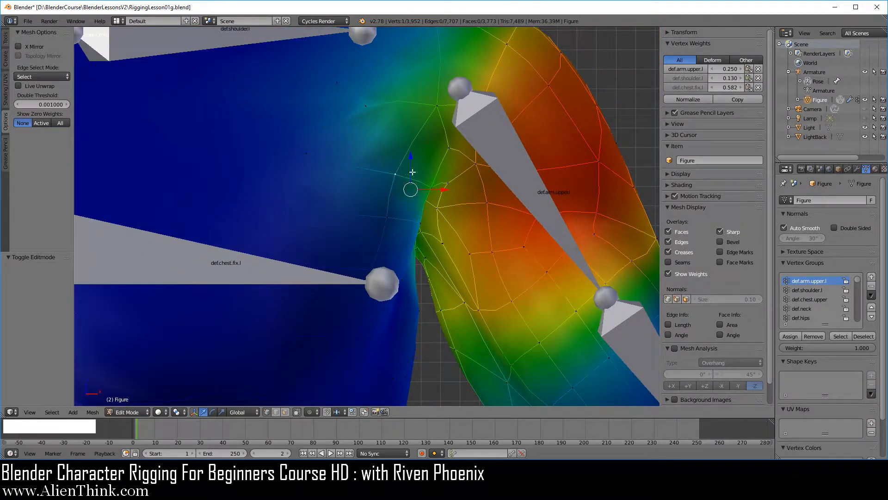
Adjust the vertex's weights to about 0.390 for def.arm.upper.l, 0.560 for def.shoulder.l and 0.882 for def.chest.fix.l.
left_click(697, 69)
left_click(731, 69)
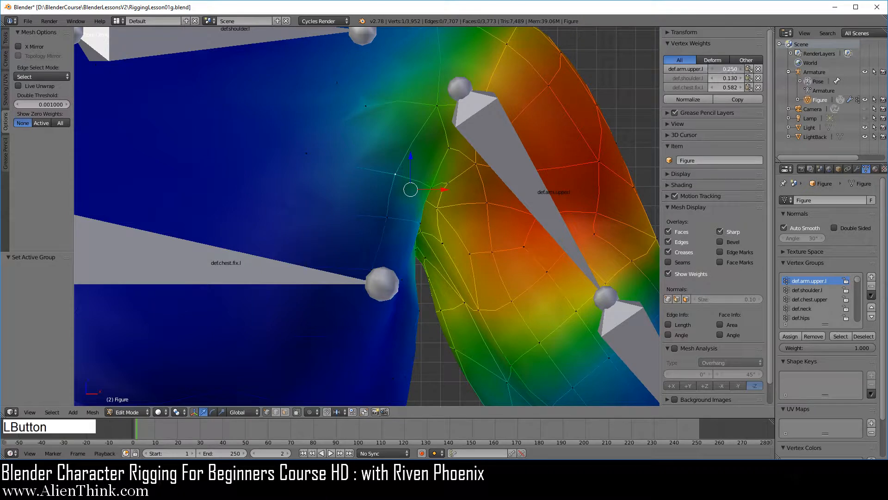
left_click_drag(731, 69, 796, 87)
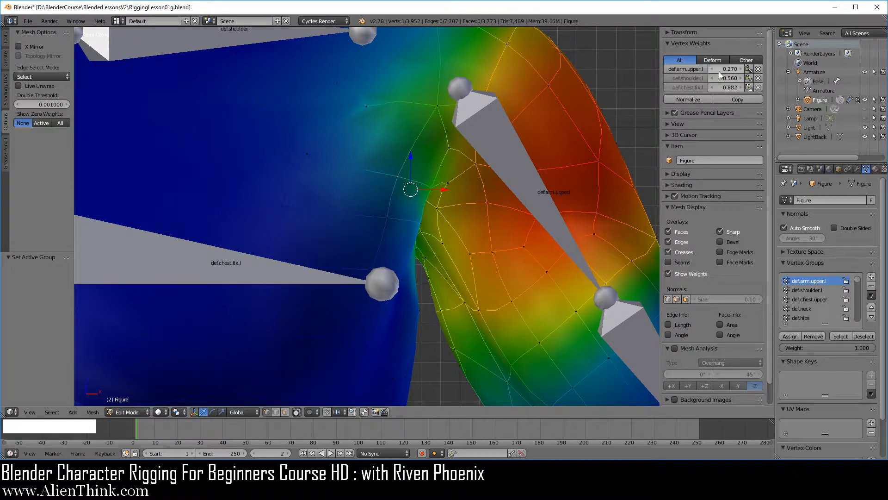
left_click_drag(729, 69, 757, 69)
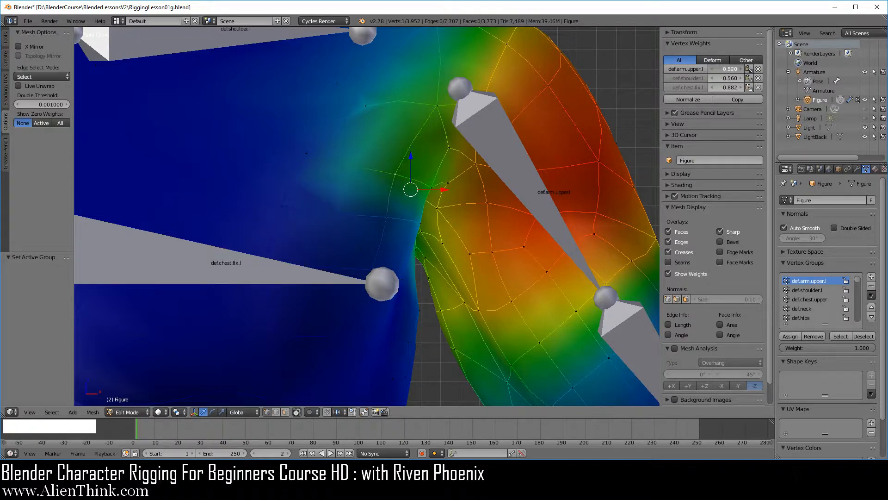
Select the vertex on the armpit crease and lower its weights to 0.212 for def.arm.upper.l, 0.028 for def.shoulder.l and 0.330 for def.chest.fix.l.
middle_click_drag(393, 257, 364, 250)
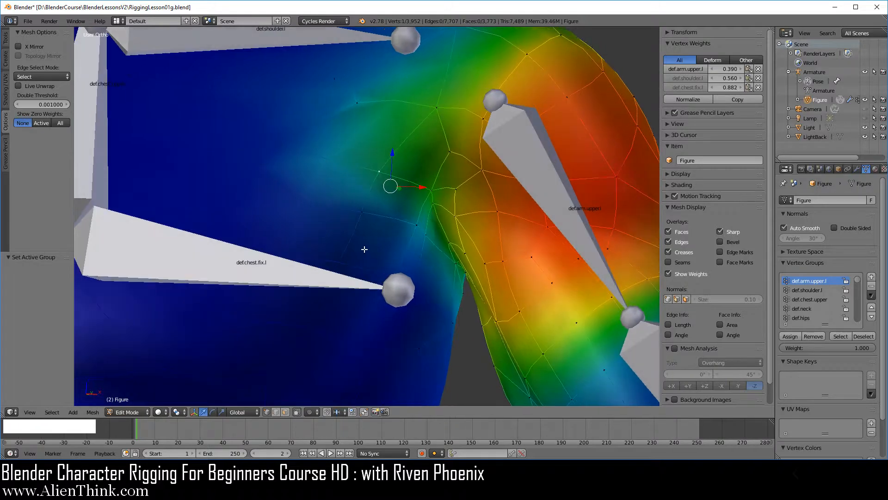
right_click(460, 203)
scroll(485, 216, "up", 4)
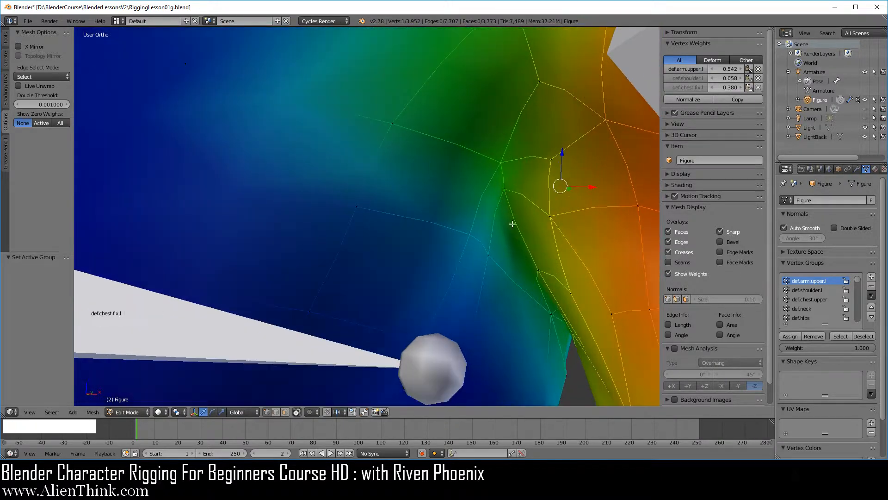
right_click(527, 217)
key("KP_1")
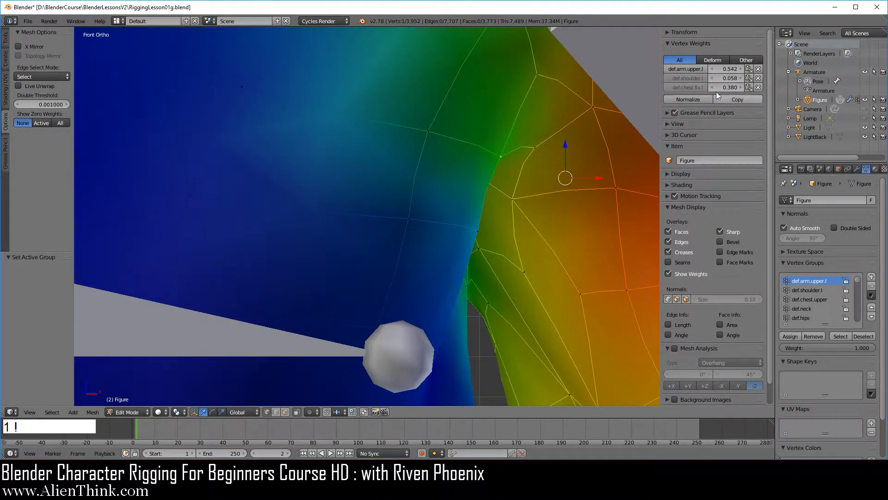
left_click_drag(726, 68, 714, 87)
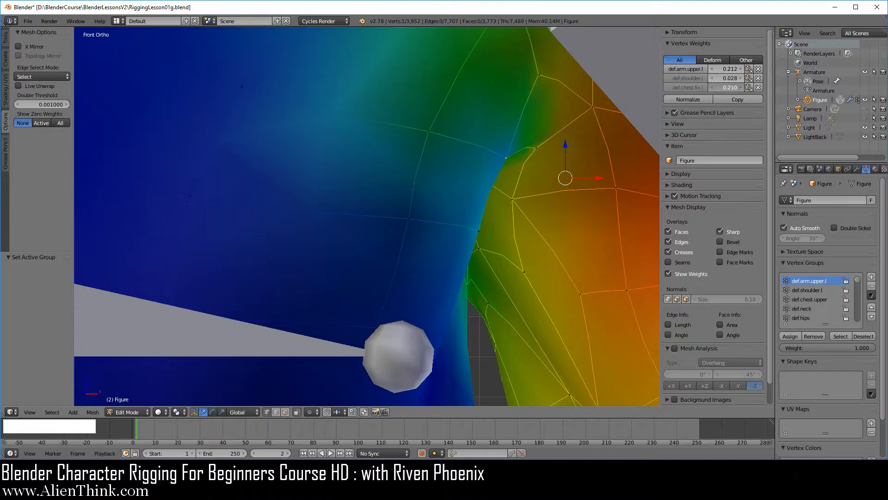
scroll(474, 207, "down", 4)
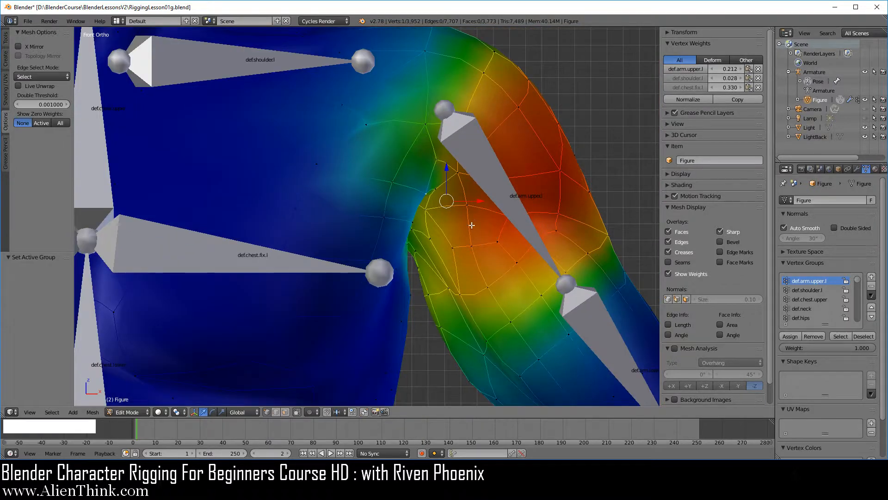
middle_click_drag(471, 225, 480, 243)
key("KP_1")
middle_click_drag(439, 270, 476, 232, "shift")
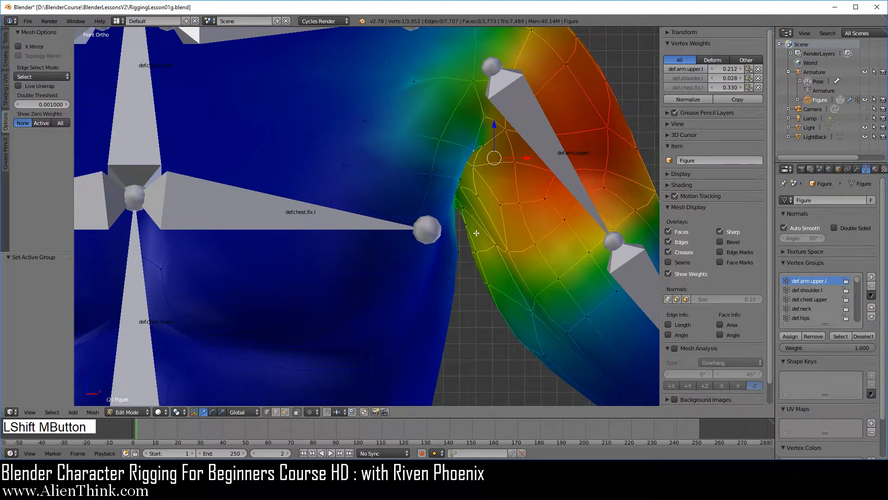
scroll(491, 226, "down", 4)
middle_click_drag(364, 168, 433, 194, "shift")
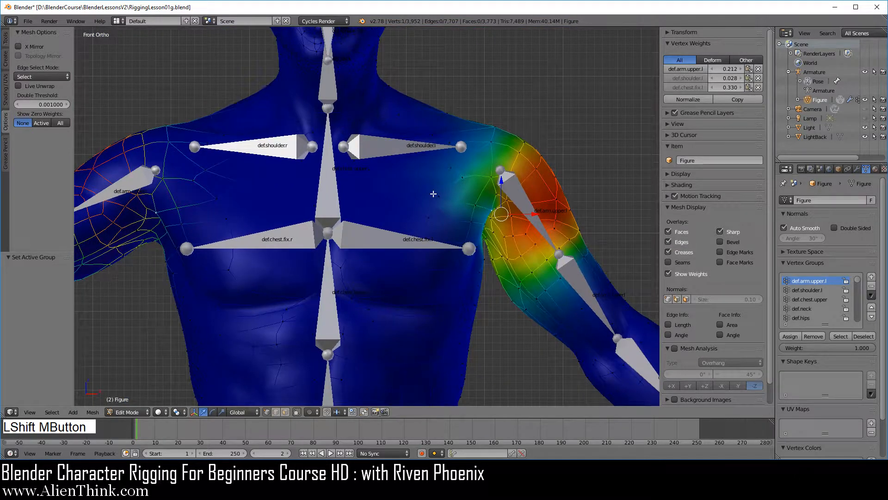
Reopen the recent file RiggingLesson01g.blend, discarding the weight edits.
left_click(28, 21)
mouse_move(65, 50)
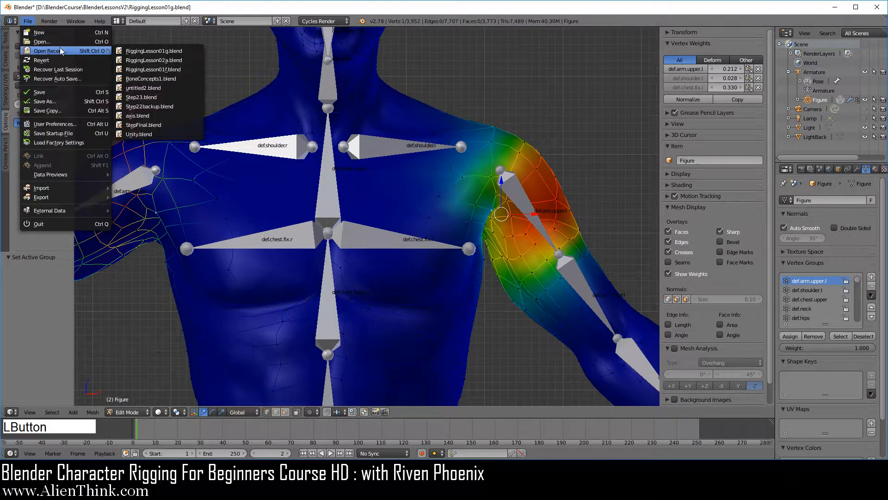
left_click(148, 51)
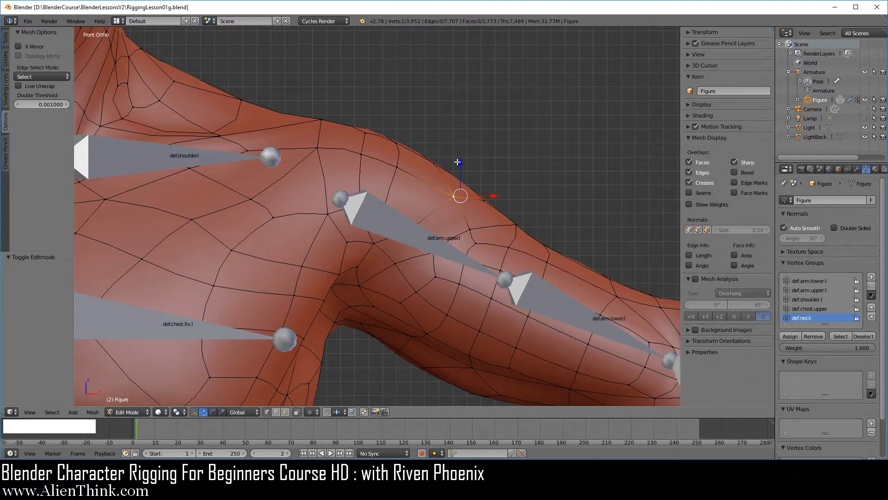
Start a new scene by reloading the start-up file.
left_click(28, 21)
mouse_move(49, 21)
left_click(33, 32)
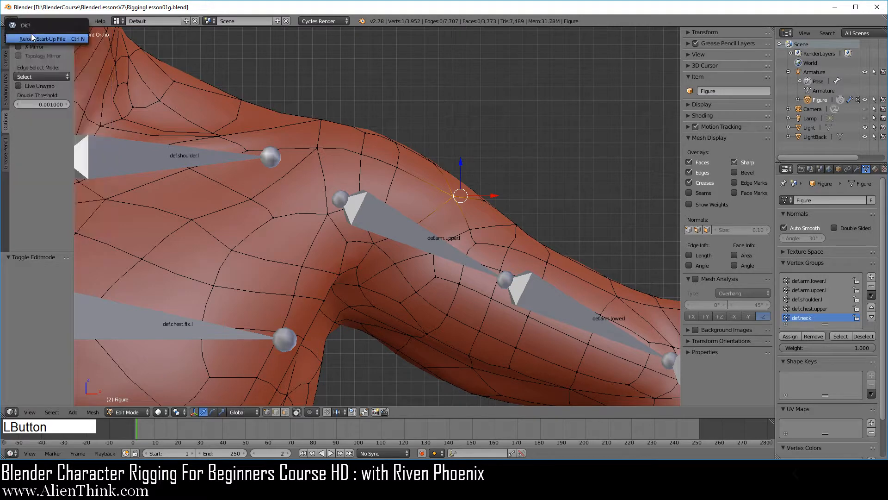
key("Return")
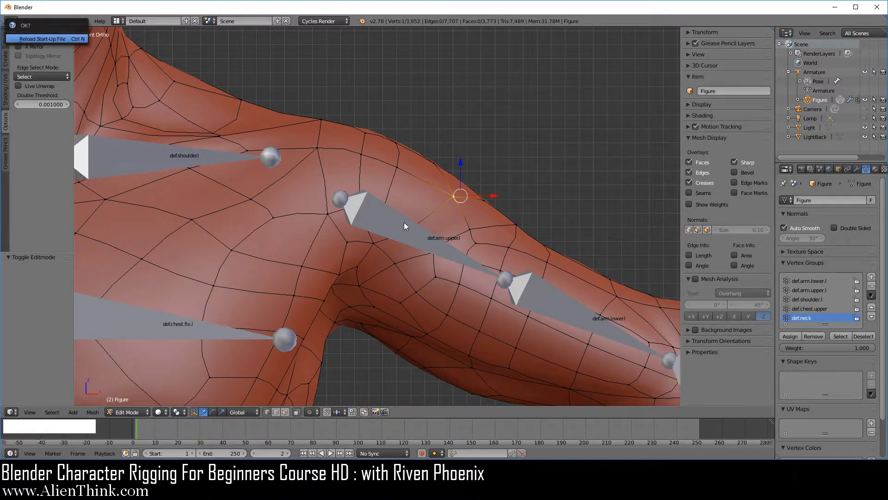
Delete the default camera, lamp and cube from the scene.
right_click(252, 161)
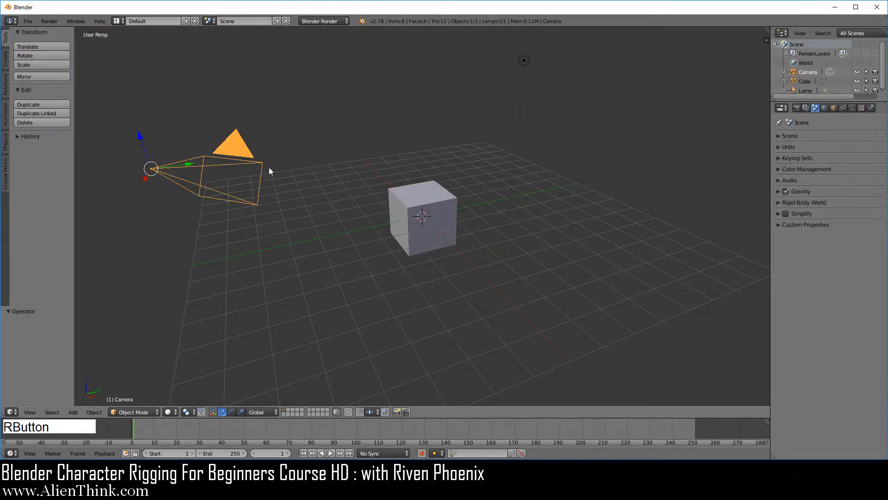
key("x")
left_click(464, 110)
right_click(523, 60)
key("x")
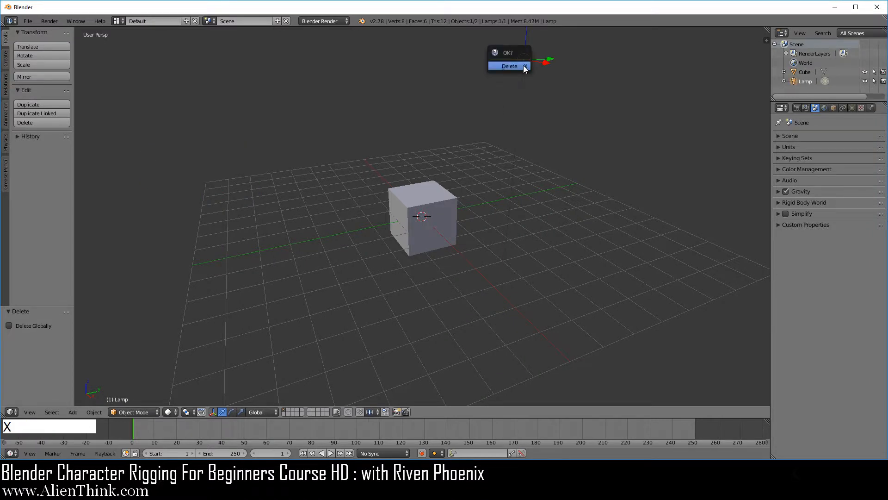
left_click(525, 70)
right_click(443, 194)
key("x")
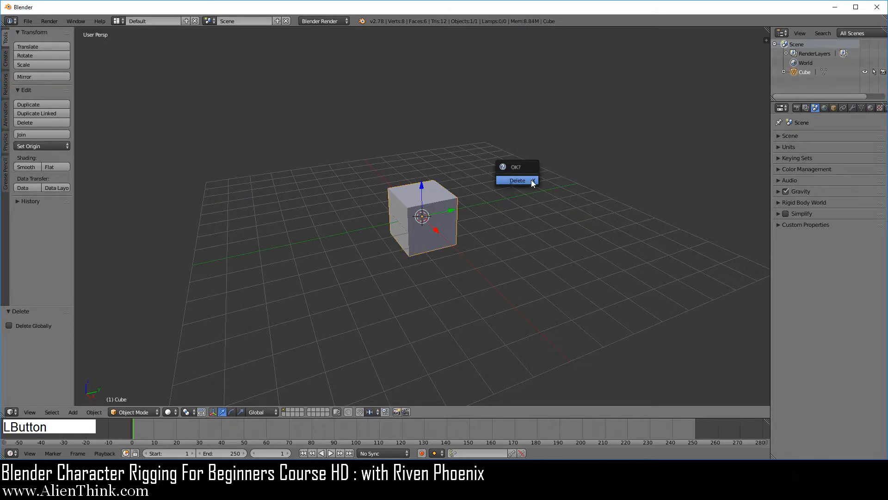
left_click(527, 181)
Add a single-bone armature at the origin and show it in front orthographic view.
key("shift+a")
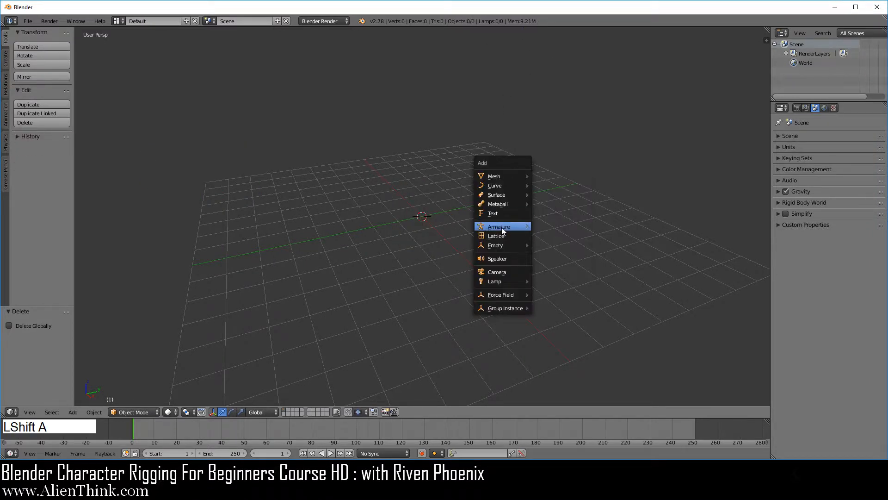
mouse_move(501, 227)
left_click(565, 228)
key("1")
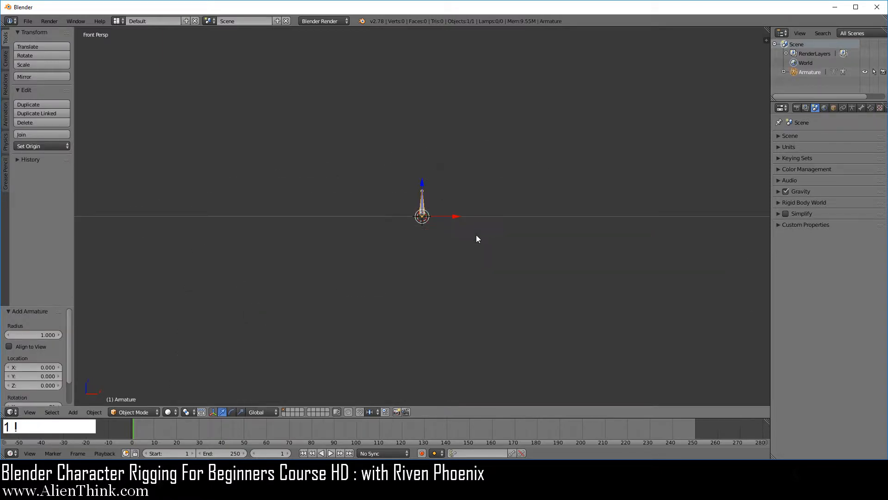
key("5")
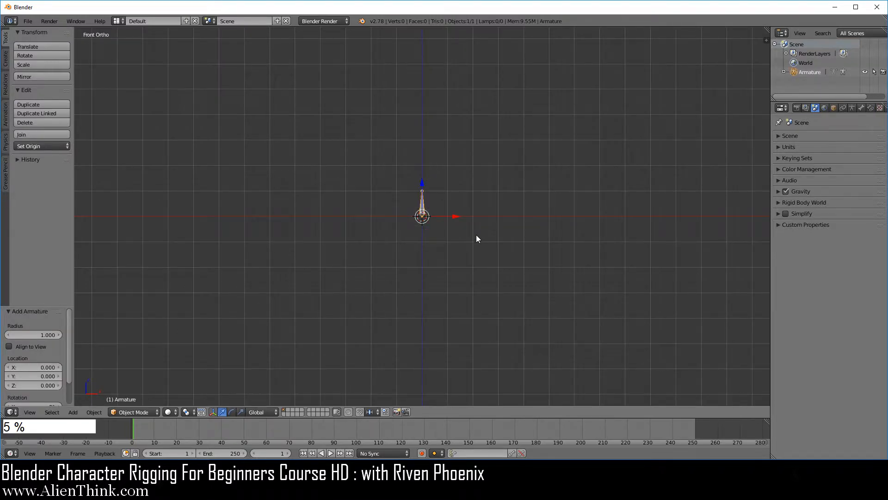
scroll(512, 252, "up", 5)
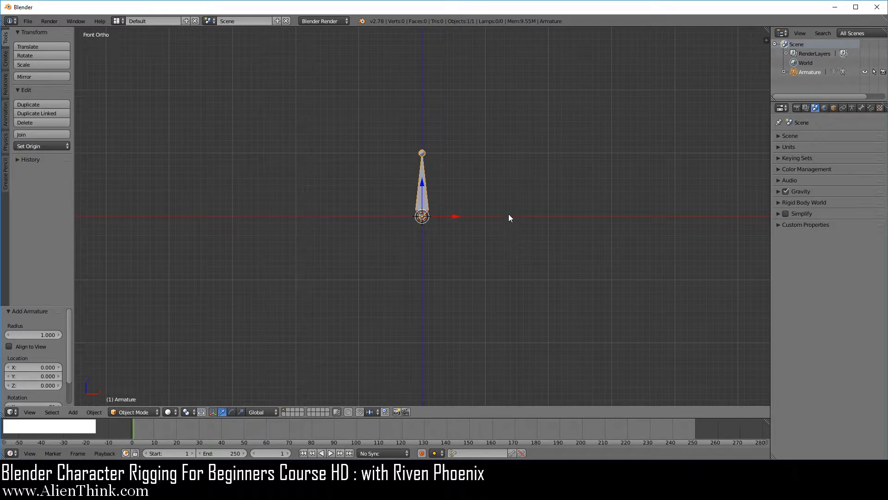
Add a plane mesh at the origin, around the base of the armature's bone.
key("shift+a")
mouse_move(540, 115)
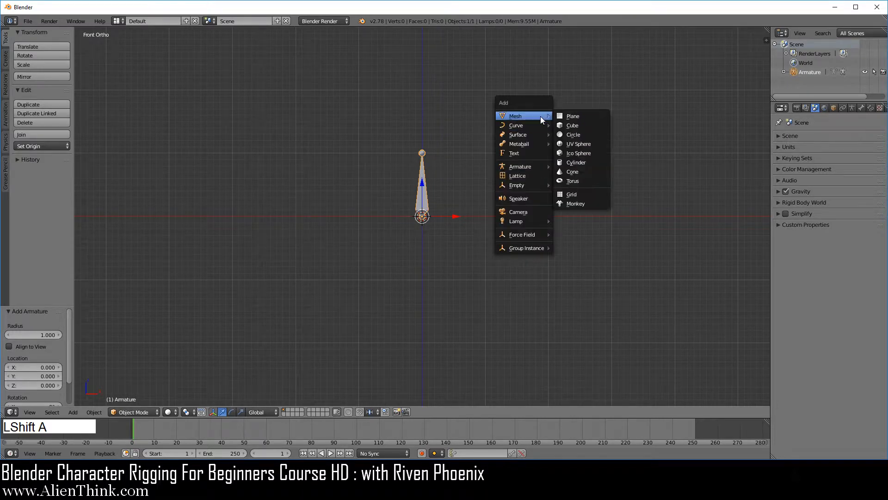
left_click(571, 118)
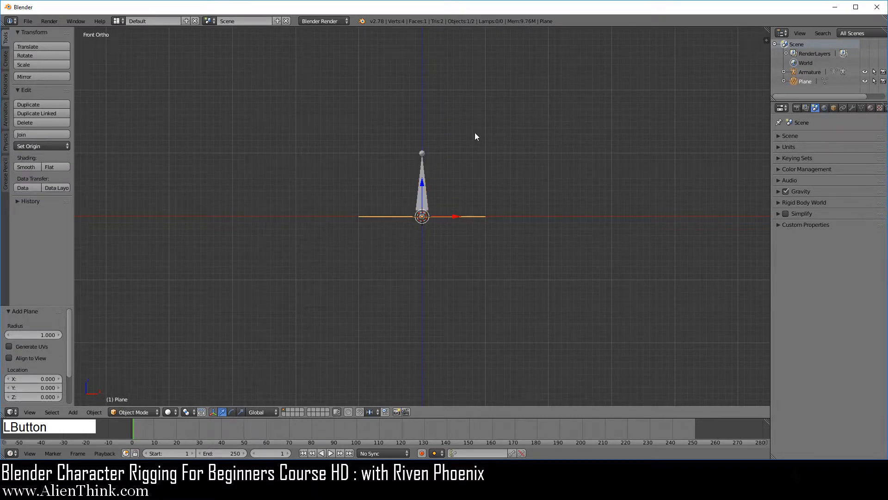
middle_click_drag(499, 132, 456, 236)
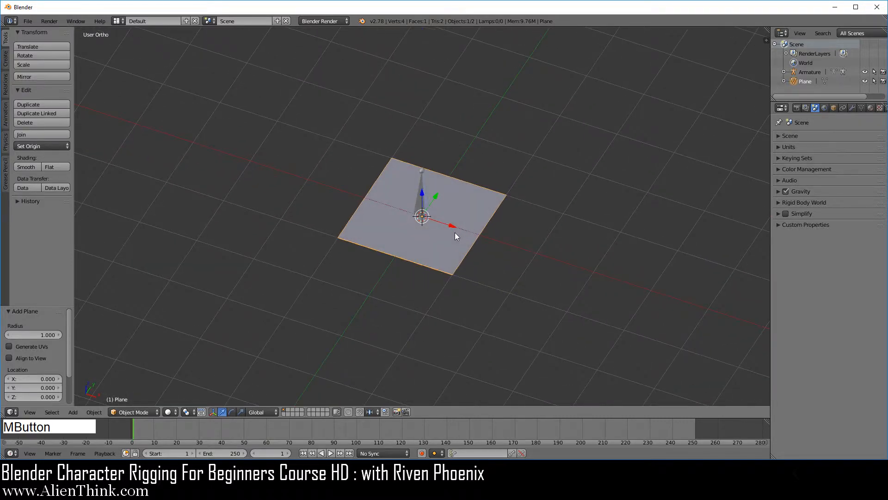
Subdivide the entire plane six times in Edit Mode to create a dense grid.
key("Tab")
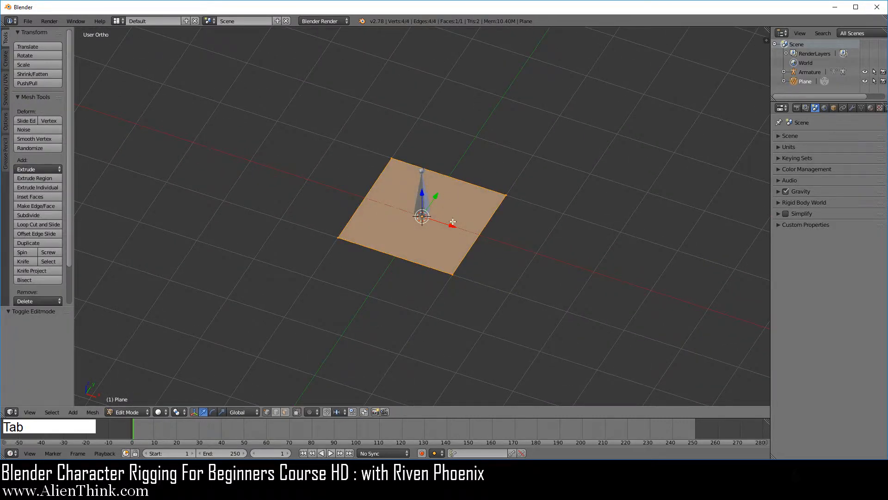
scroll(482, 239, "up", 3)
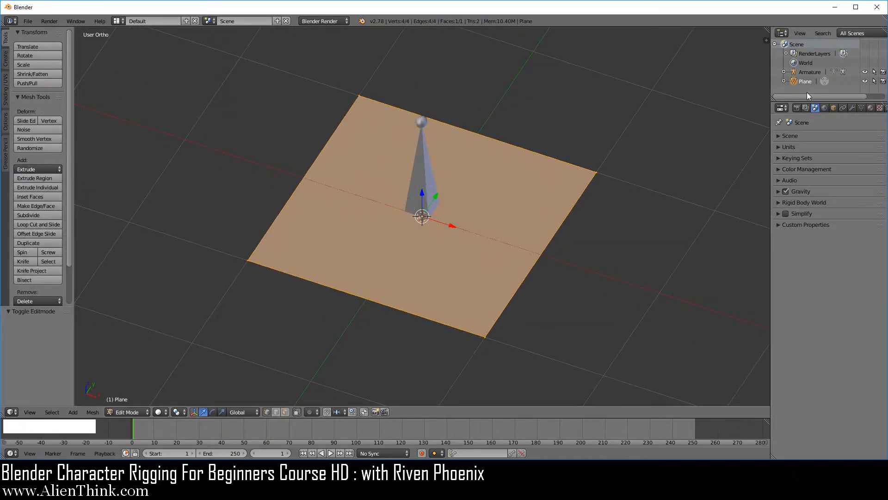
key("w")
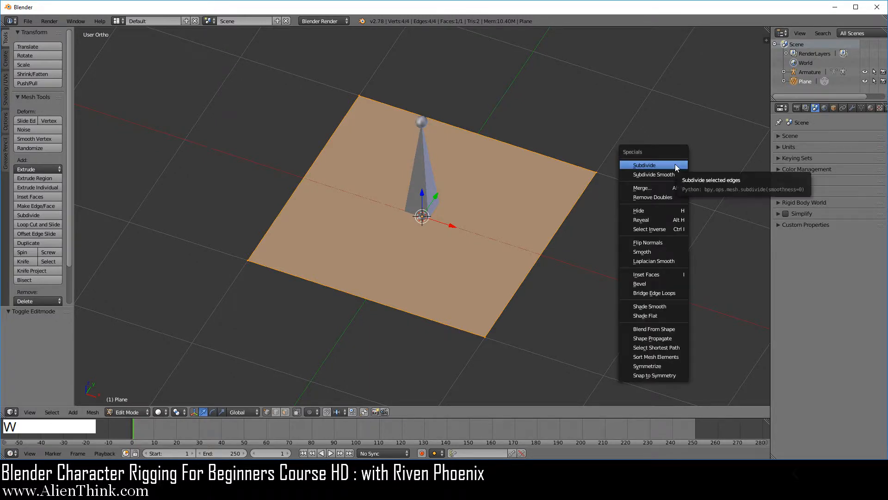
left_click(674, 166)
key("w")
left_click(675, 166)
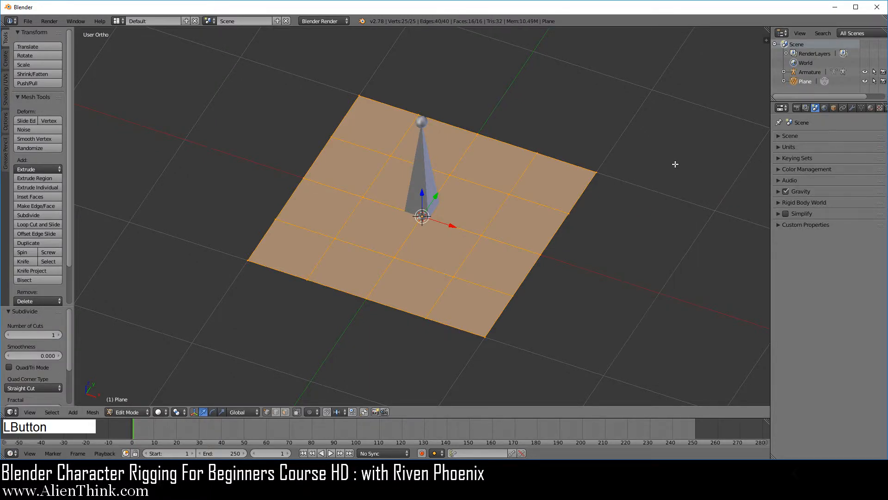
key("w")
left_click(675, 165)
key("w")
left_click(675, 166)
key("w")
left_click(675, 164)
key("w")
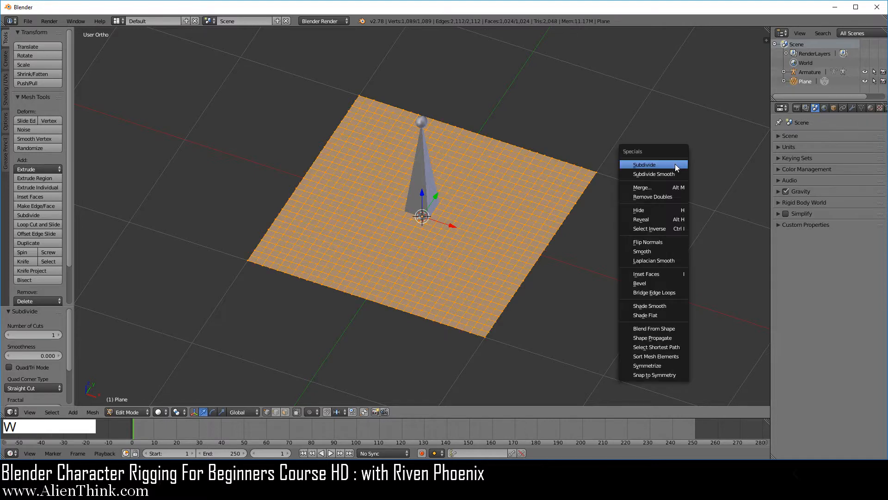
left_click(675, 164)
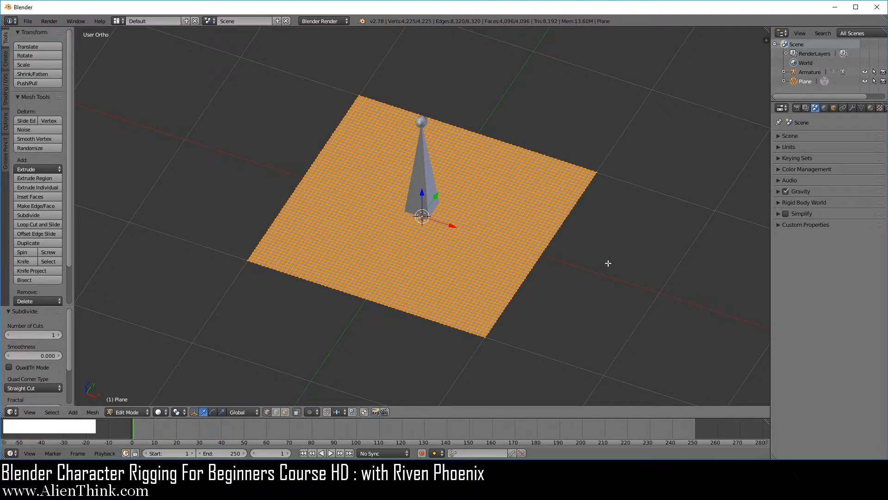
Rotate the plane's mesh by -90° in the right orthographic view so it stands upright.
key("KP_3")
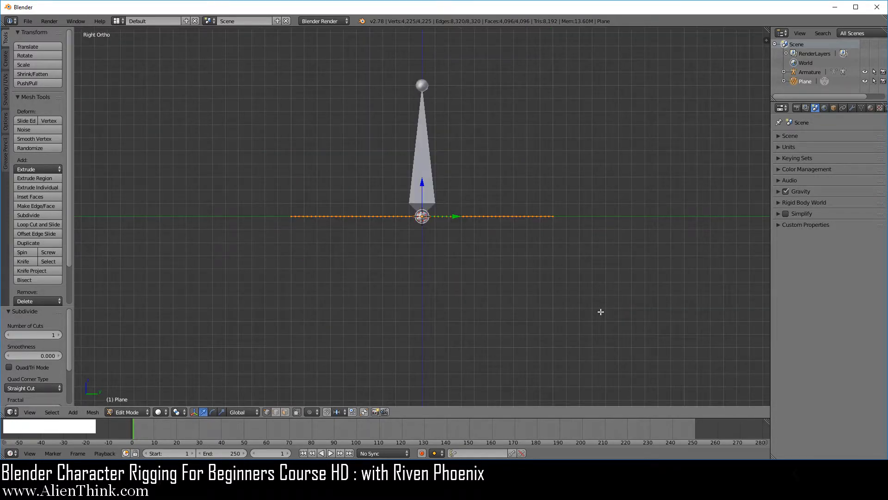
key("r")
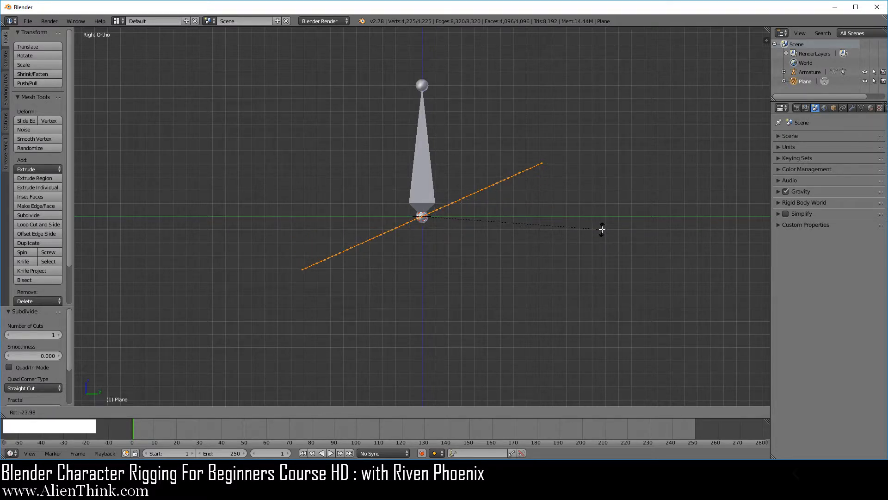
key("ctrl")
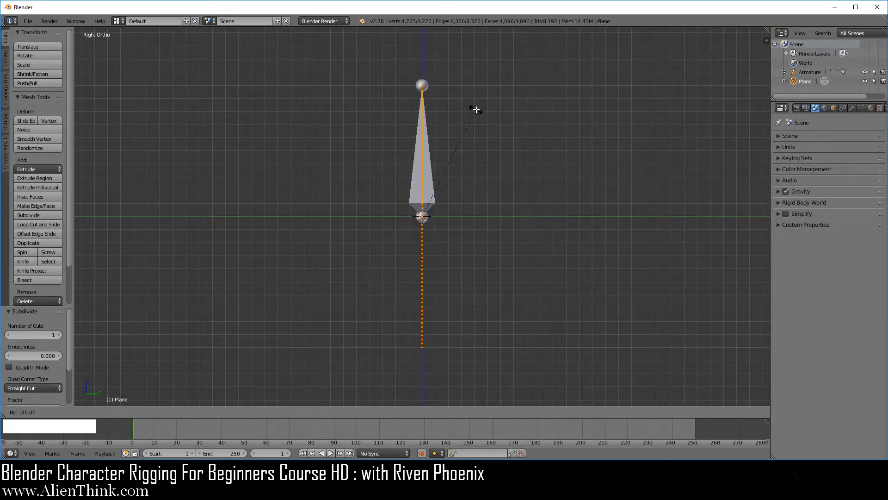
left_click(476, 108)
Scale the upright mesh up by about 3.87 in front view and return to Object Mode.
key("KP_1")
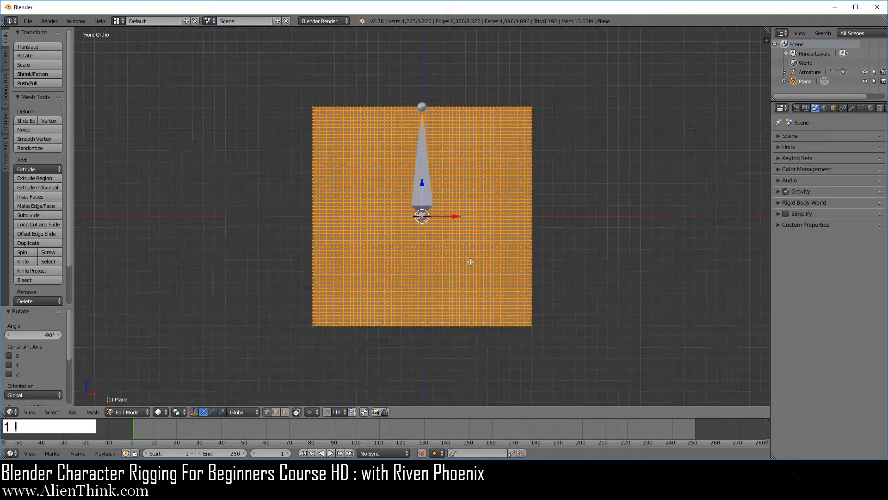
scroll(468, 262, "down", 4)
key("s")
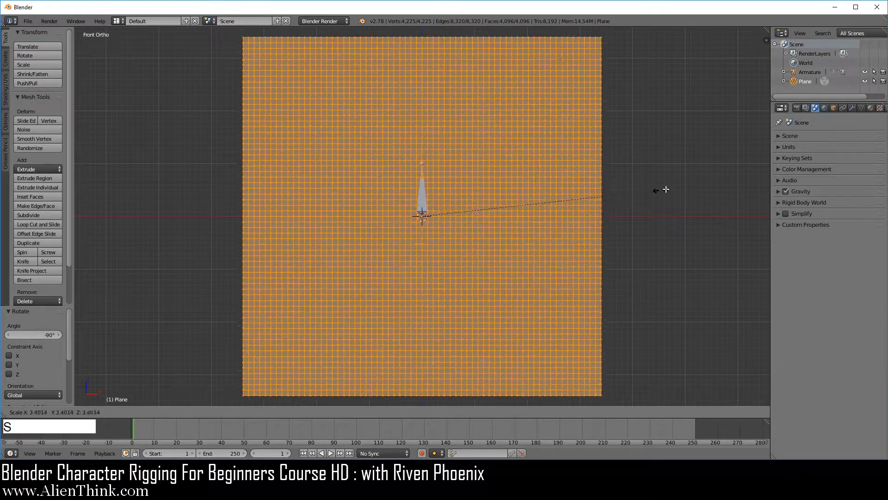
left_click(636, 256)
scroll(635, 256, "down", 3)
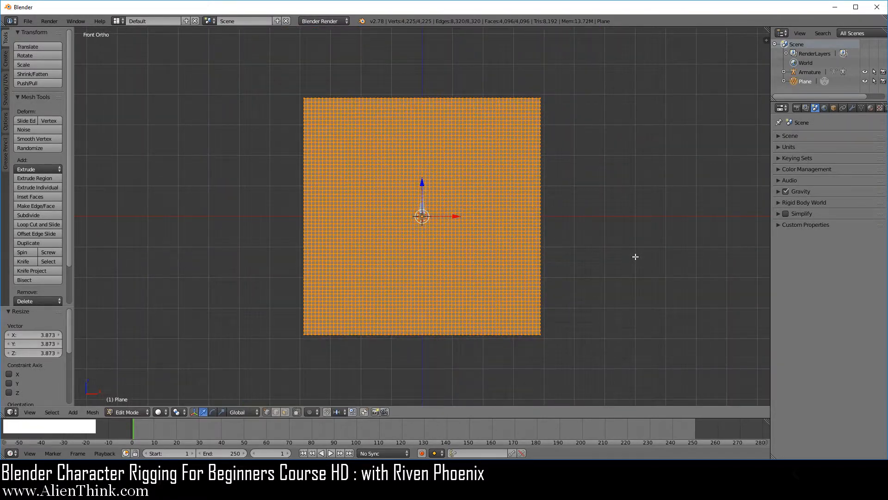
key("Tab")
scroll(468, 251, "up", 3)
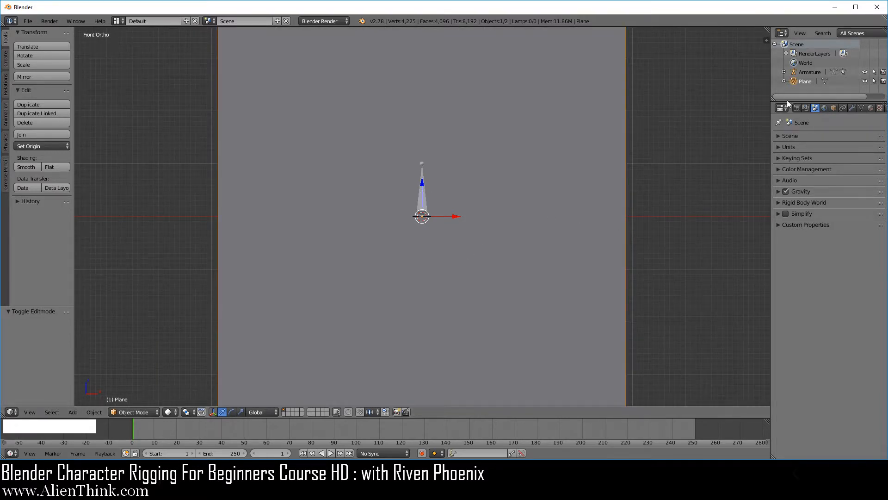
Parent the plane to the armature with armature deformation and expand the armature's hierarchy in an enlarged outliner.
left_click_drag(796, 82, 807, 73)
left_click(803, 77)
left_click(784, 72)
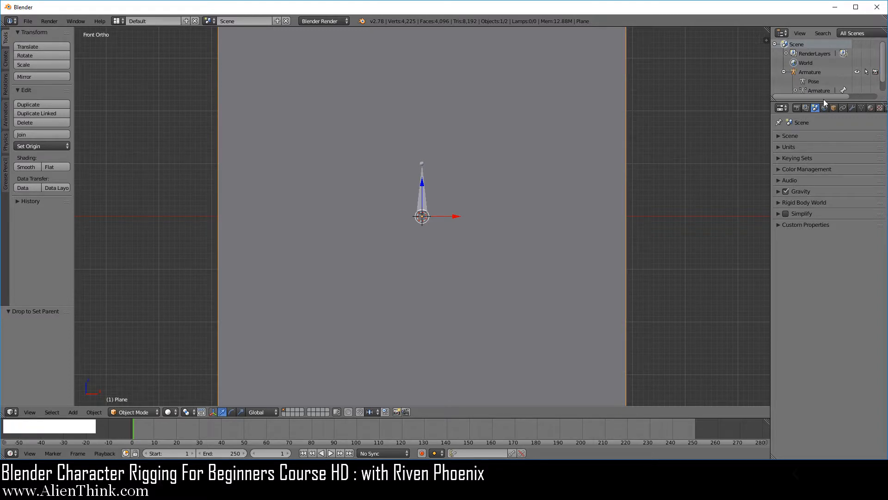
left_click_drag(820, 102, 819, 140)
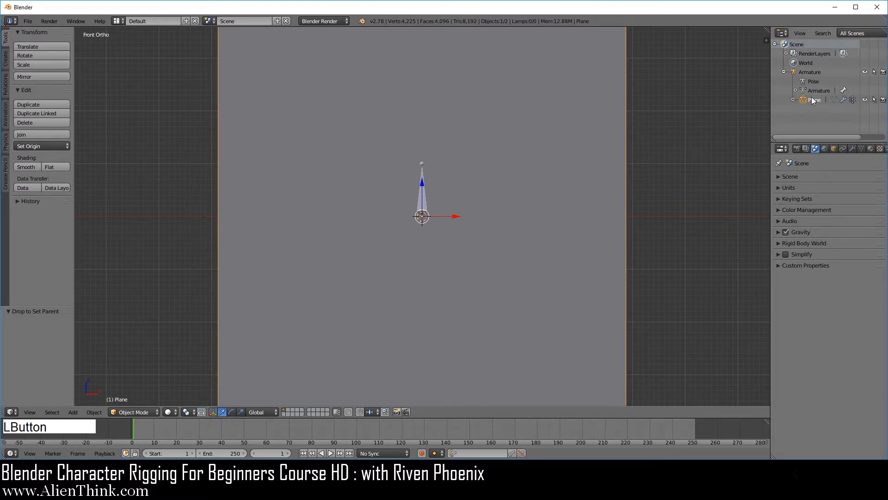
Put the plane in Edit Mode and enable the Show Weights mesh overlay.
left_click(806, 98)
key("Tab")
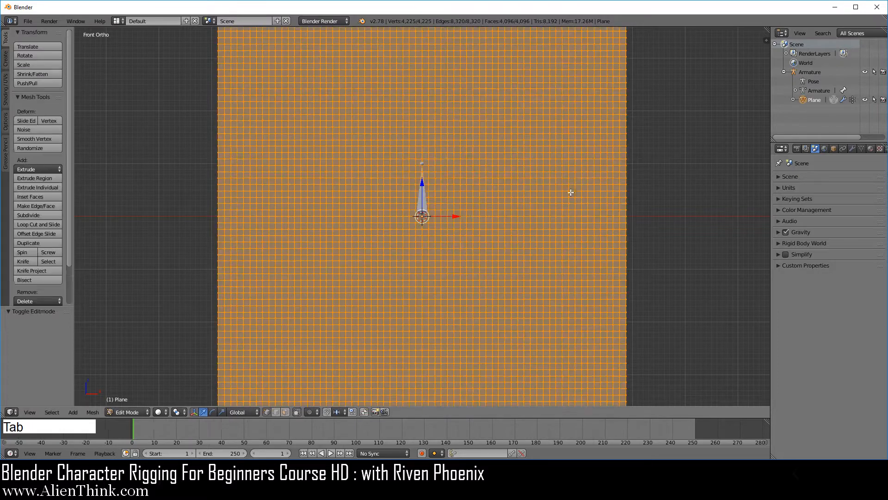
left_click(765, 38)
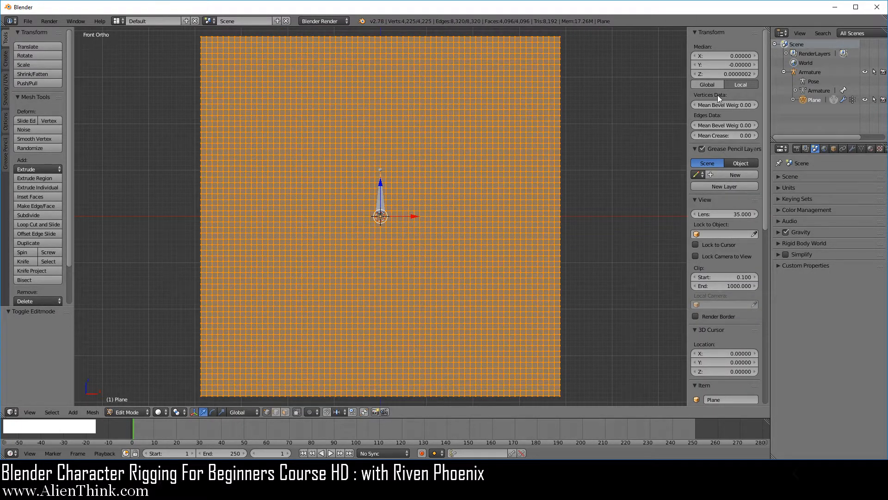
left_click_drag(709, 33, 706, 150)
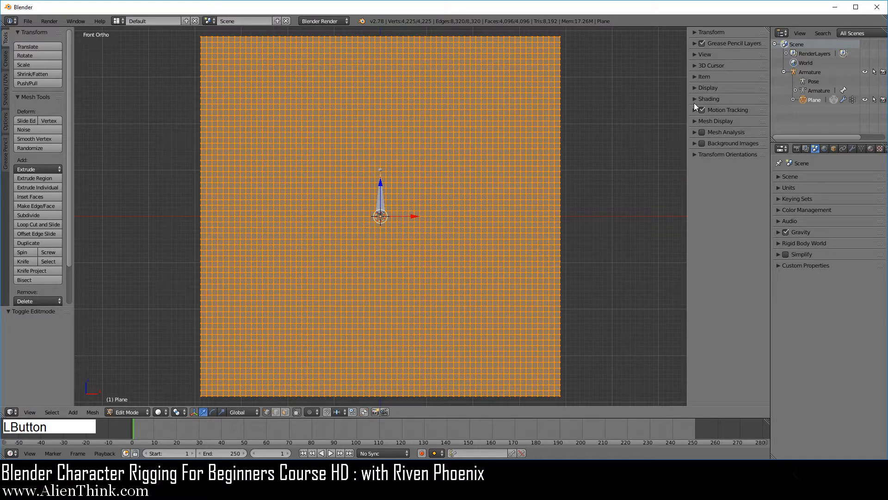
left_click(692, 88)
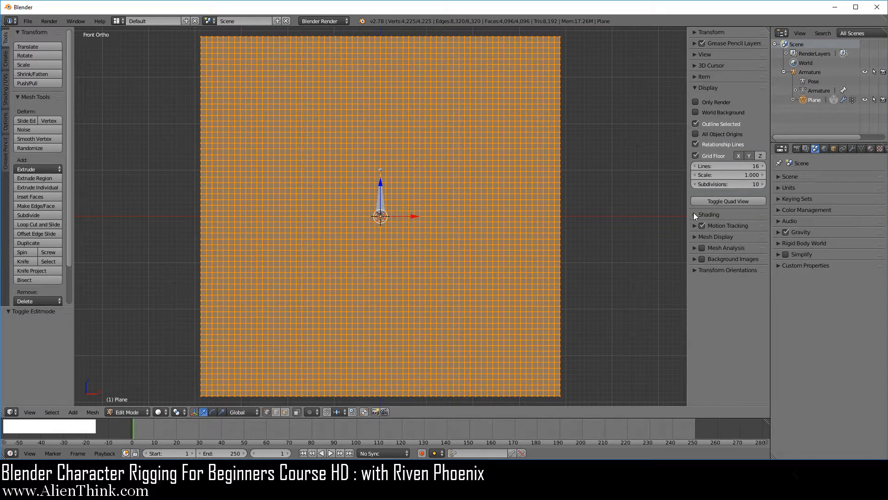
left_click(694, 237)
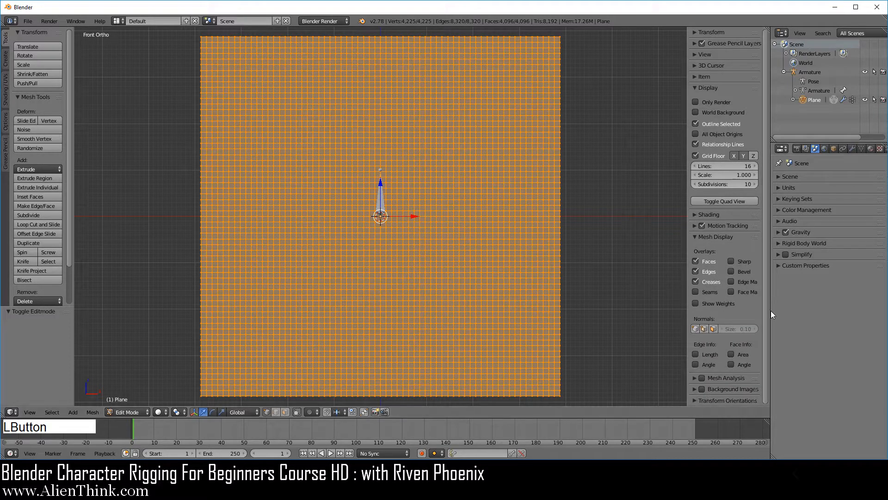
left_click(698, 304)
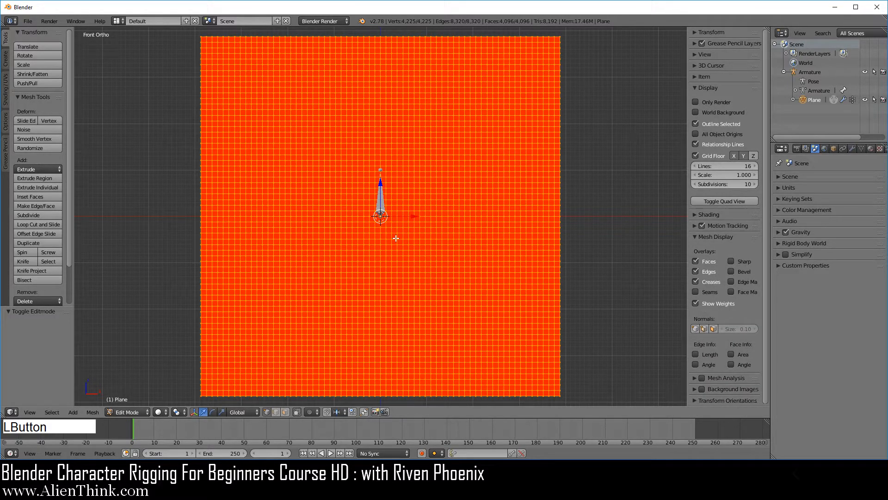
Select a single vertex in the plane's upper-right area and inspect its bone weight and the weight colours.
key("a")
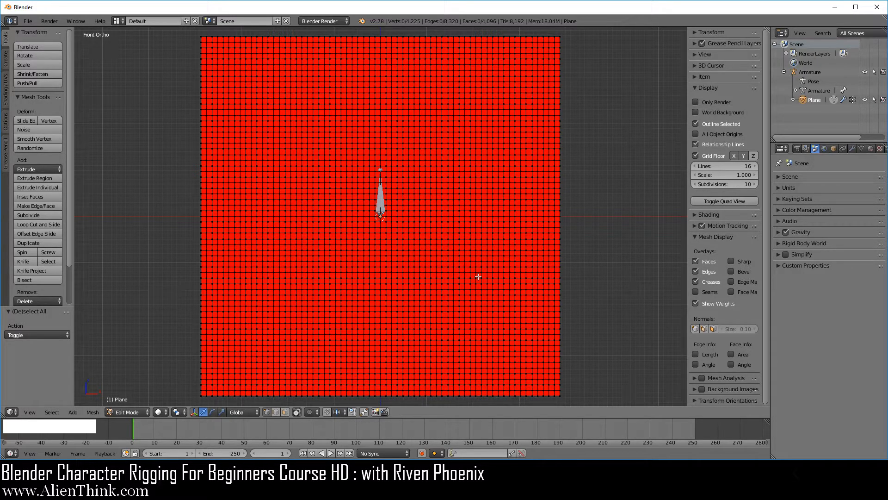
right_click(487, 141)
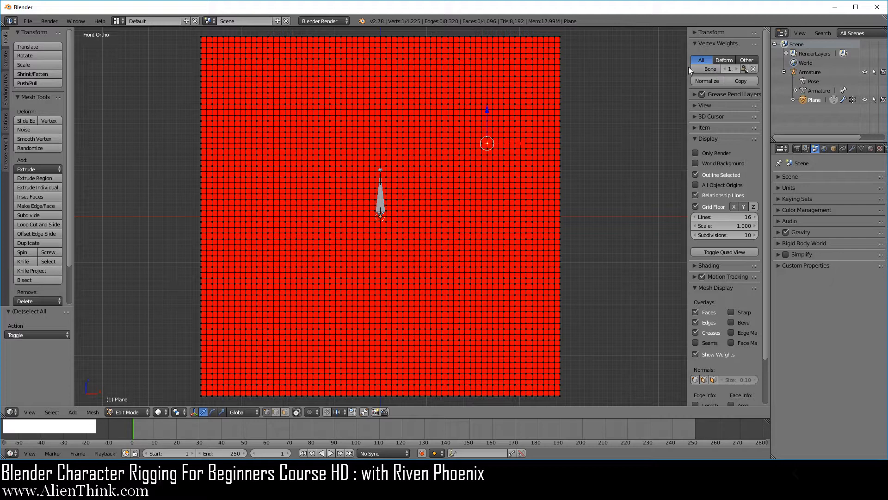
left_click_drag(689, 66, 645, 68)
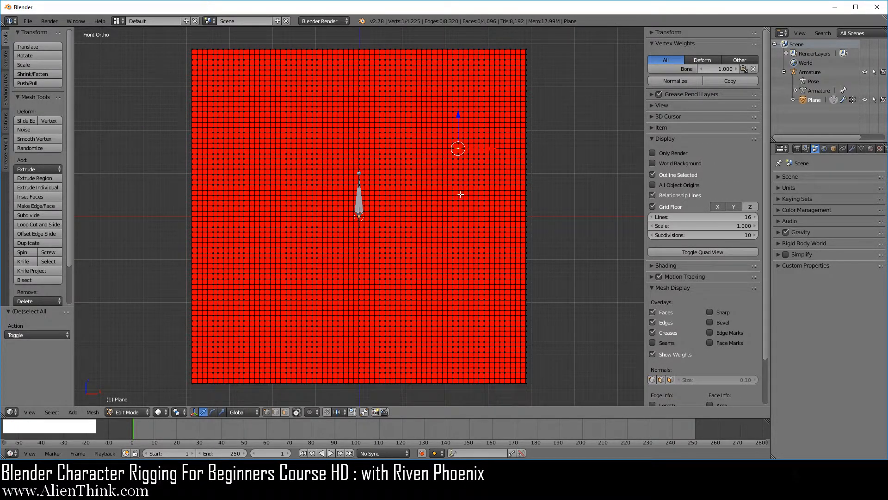
middle_click_drag(536, 194, 404, 135)
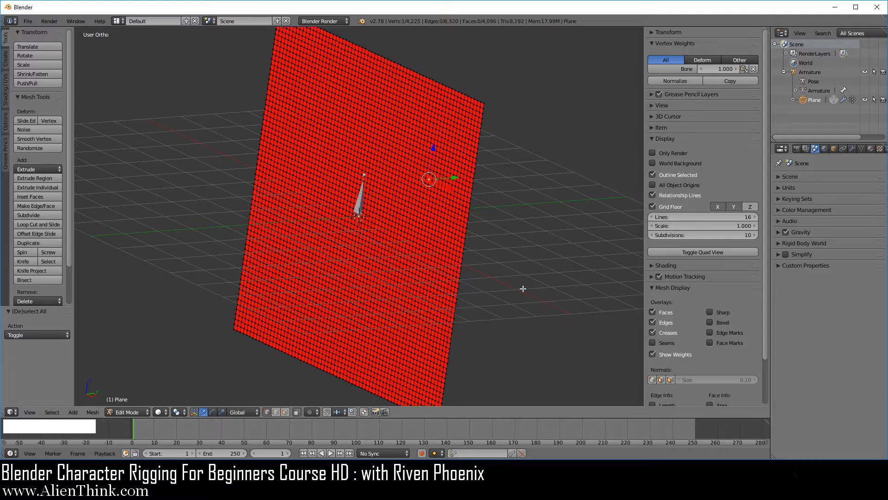
key("1")
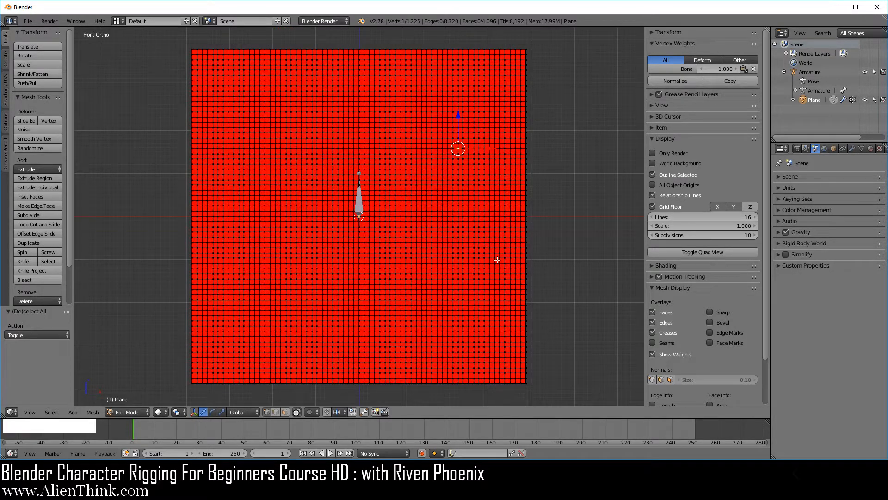
Duplicate the armature's bone three times, placing one copy about 2.52 units along X and two over the plane's lower half.
left_click(815, 75)
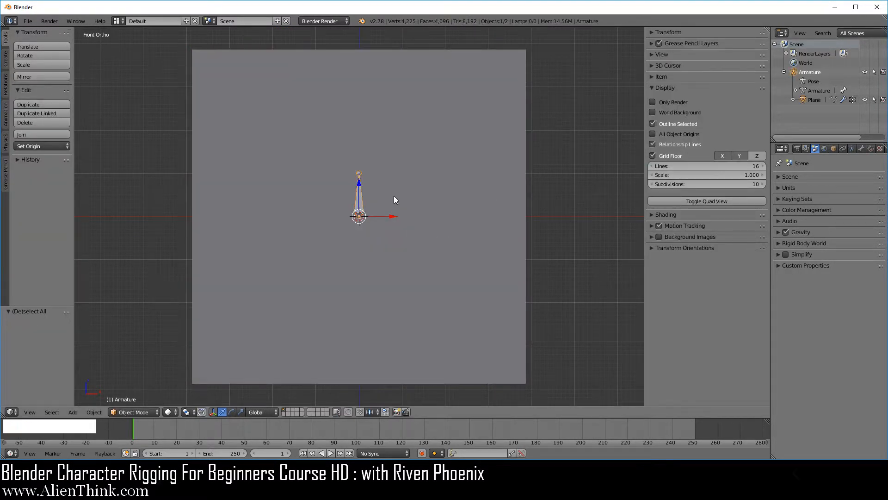
key("Tab")
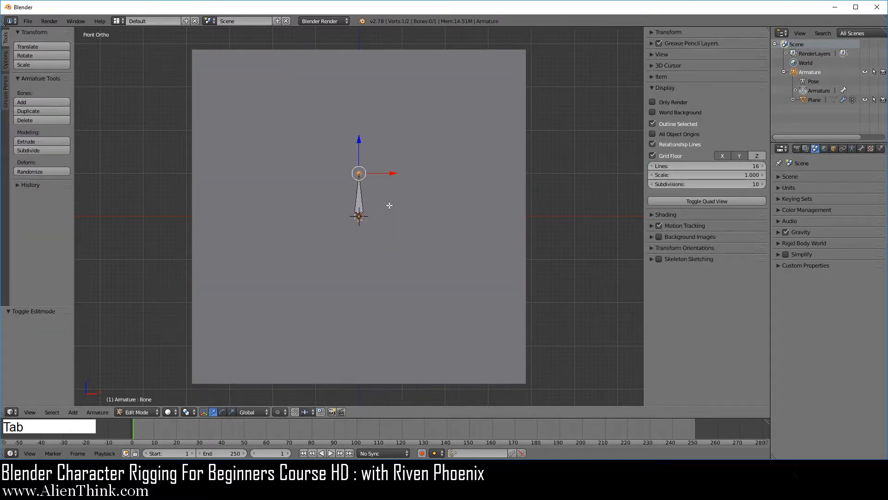
right_click(356, 196)
key("shift+d")
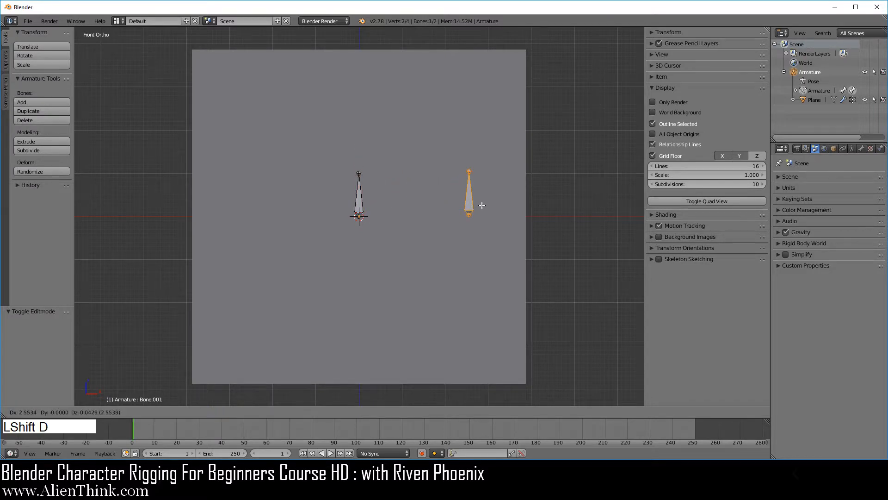
left_click(481, 205)
key("shift+d")
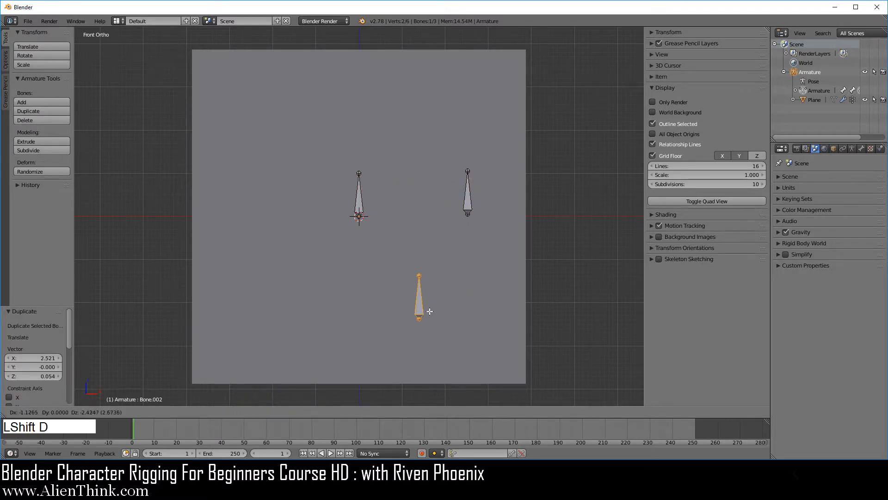
left_click(426, 314)
key("shift+d")
left_click(270, 320)
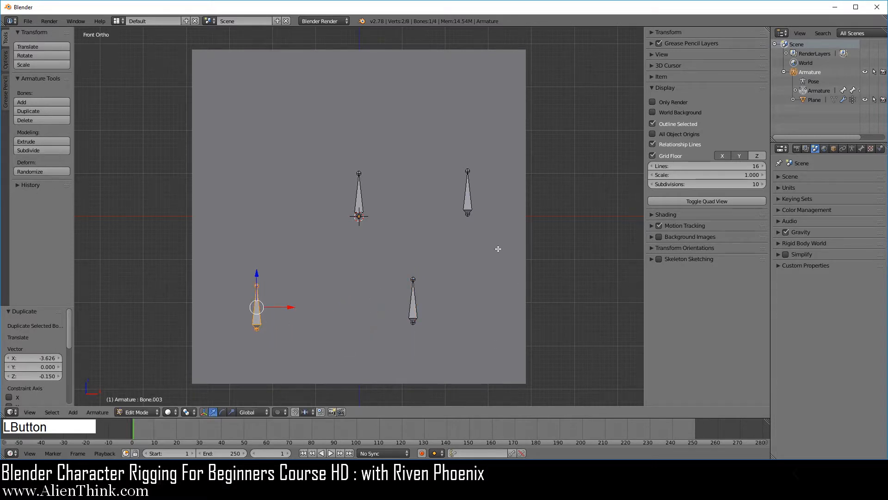
key("Tab")
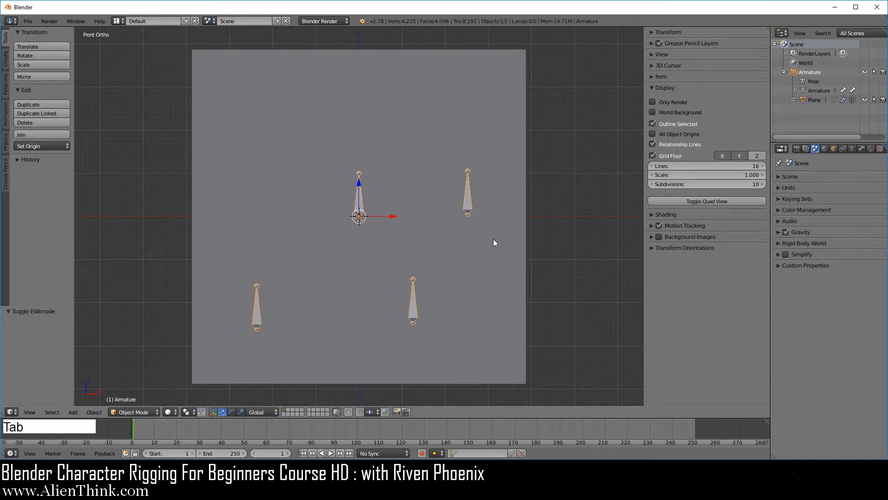
Parent the plane to the armature again using automatic weights.
right_click(500, 263)
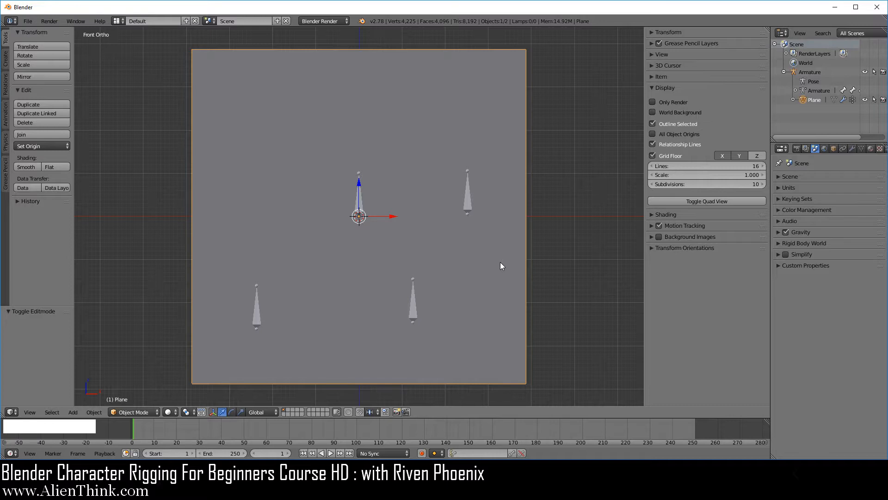
right_click(468, 195, "shift")
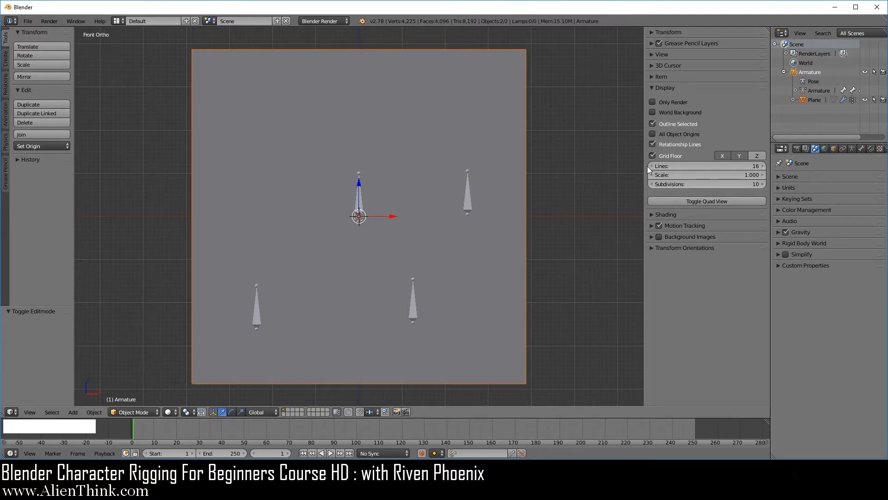
key("ctrl+p")
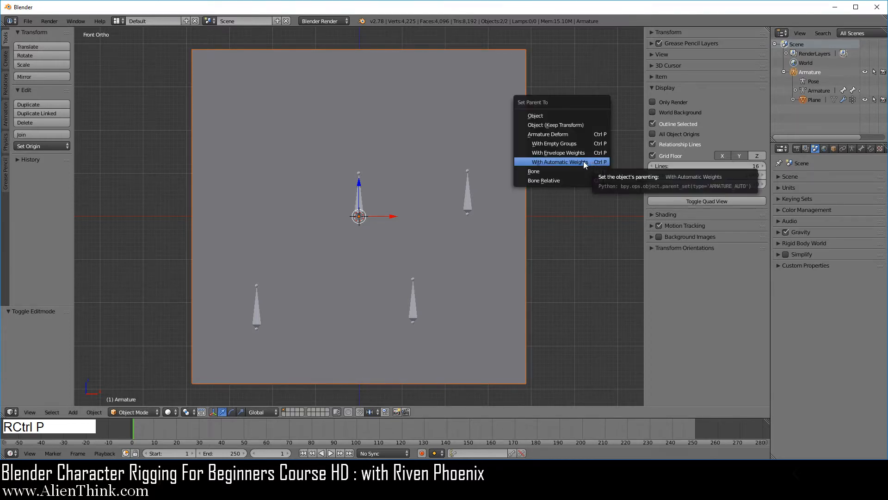
left_click(583, 162)
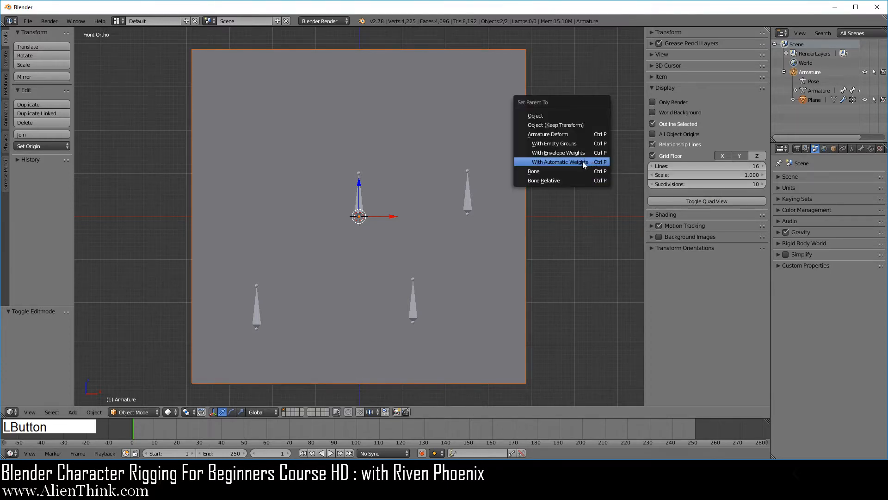
Put the plane in Edit Mode and compare the weight colours of vertex groups Bone, Bone.001, Bone.002 and Bone.003, finishing on Bone.
right_click(493, 130)
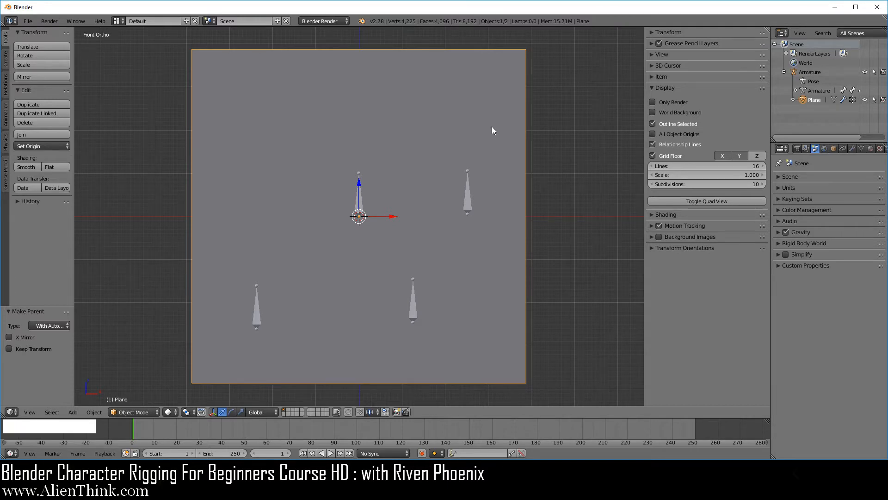
key("Tab")
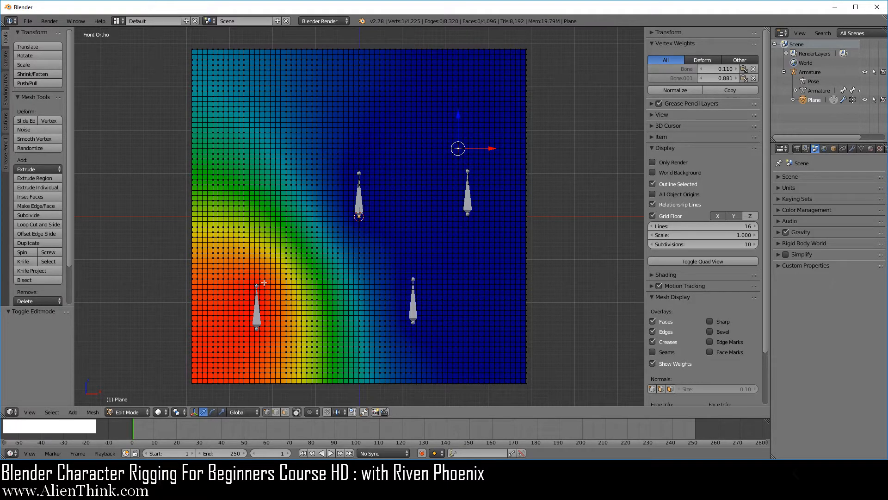
left_click(861, 147)
left_click(801, 260)
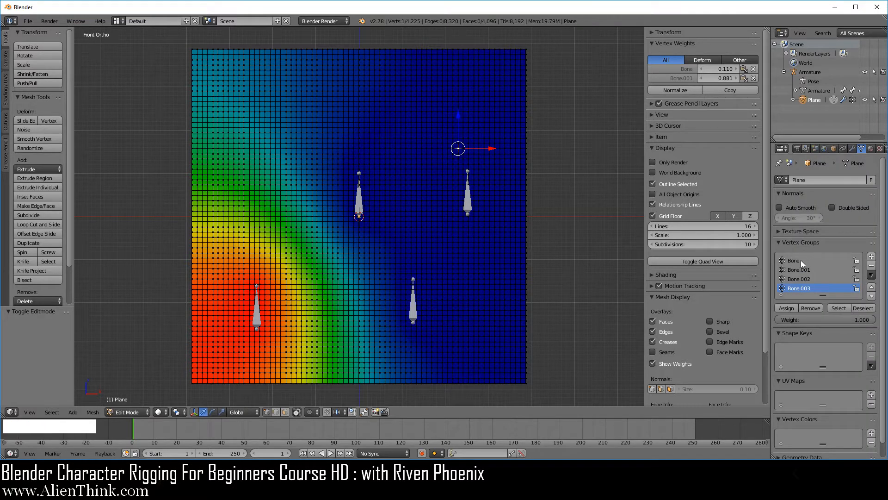
left_click(800, 269)
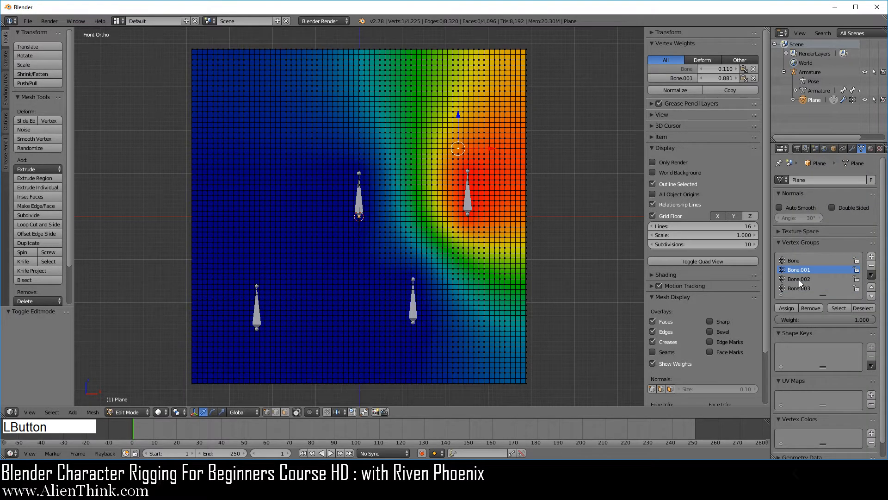
left_click(800, 279)
left_click(798, 290)
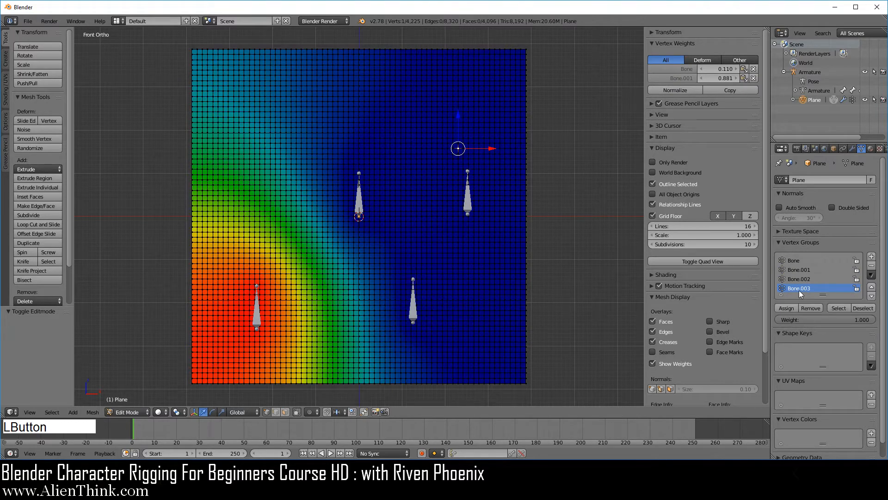
left_click(799, 279)
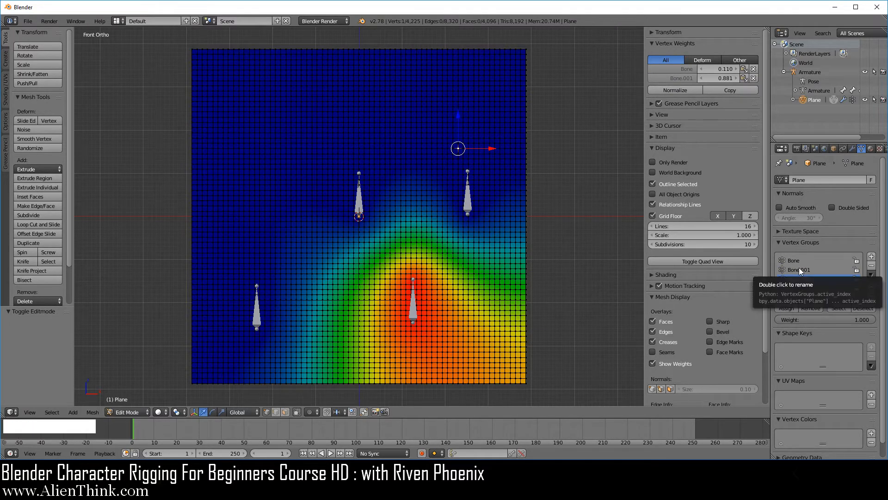
left_click(801, 270)
left_click(800, 261)
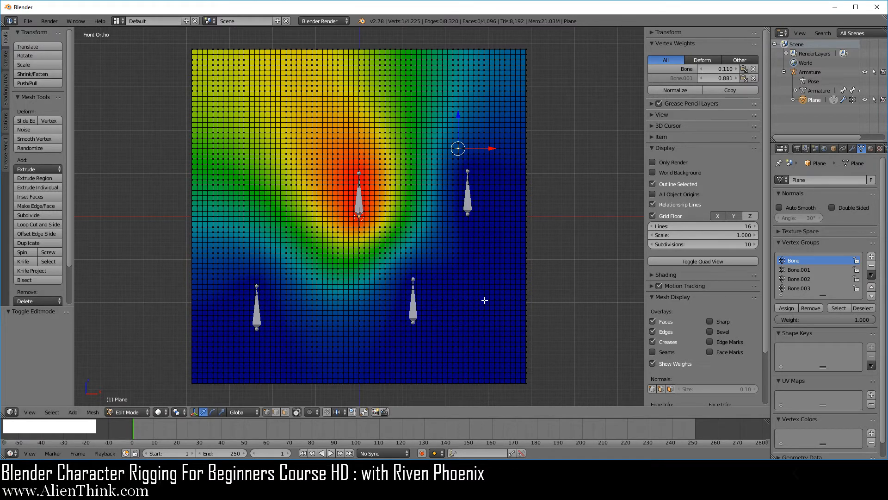
Open the recent file RiggingLesson01g.blend.
left_click(28, 21)
mouse_move(71, 49)
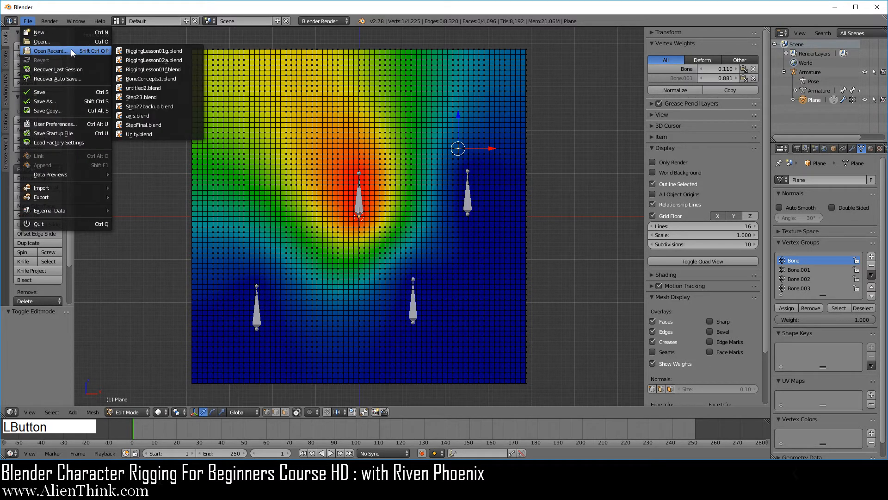
left_click(147, 50)
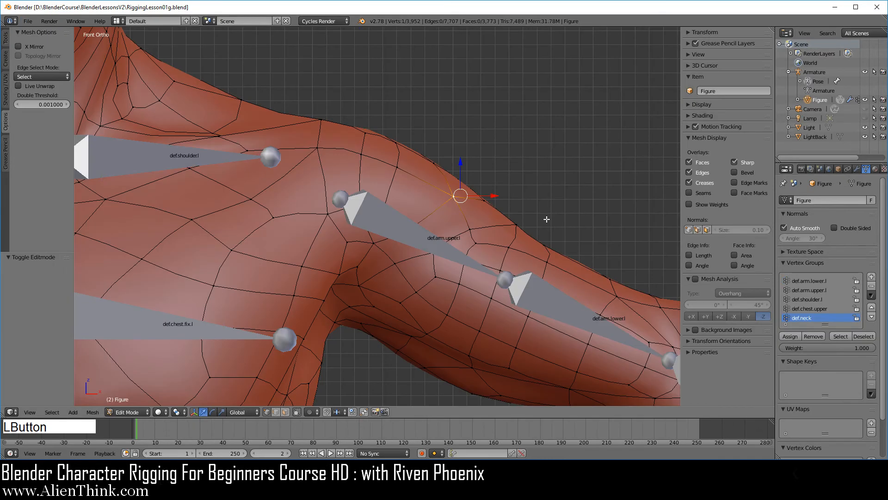